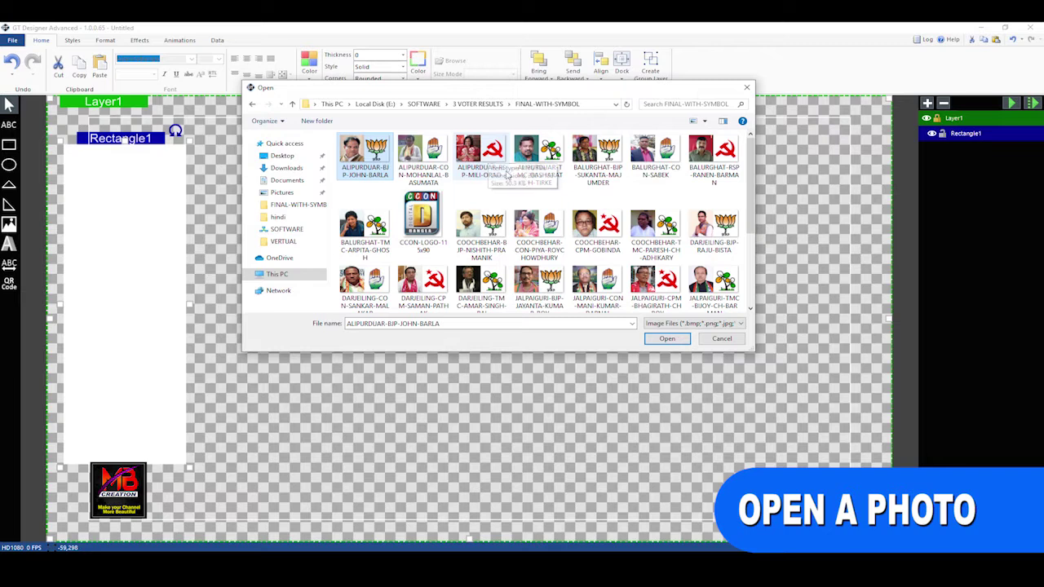
Insert the Coochbehar BJP candidate's photo with party symbol and scale it to fill the top of the white panel
{"action": "scroll", "coordinate": [740, 214], "scroll_direction": "down", "scroll_amount": 3}
{"action": "scroll", "coordinate": [739, 213], "scroll_direction": "up", "scroll_amount": 3}
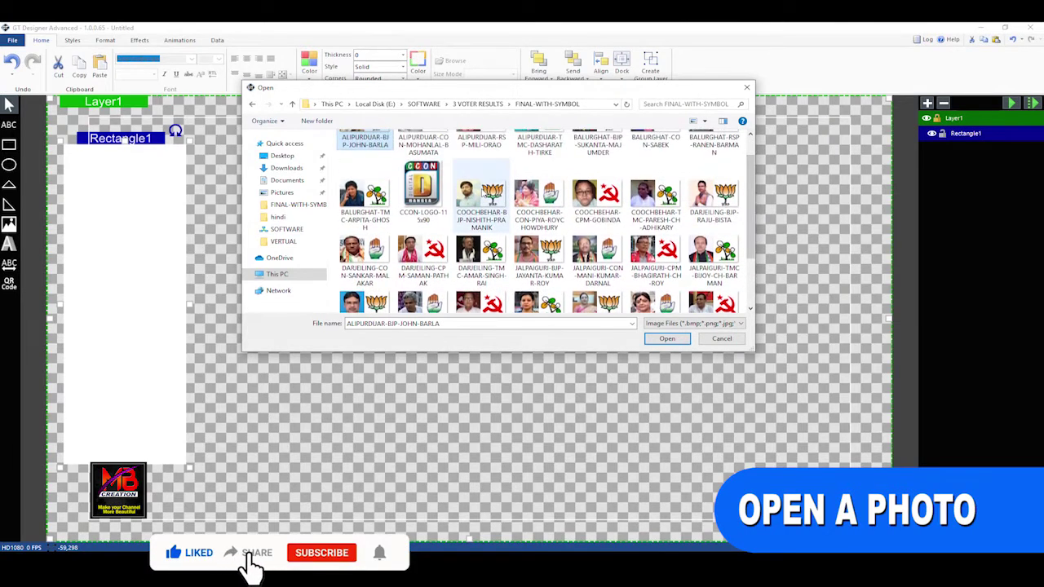
{"action": "double_click", "coordinate": [481, 196]}
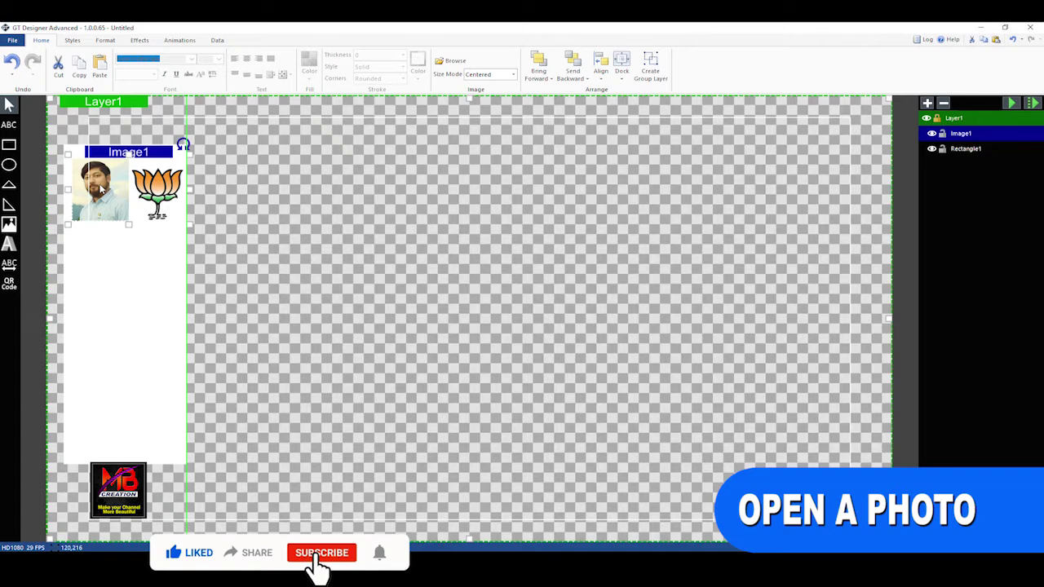
{"action": "left_click_drag", "start_coordinate": [102, 188], "coordinate": [97, 188]}
{"action": "left_click_drag", "start_coordinate": [67, 154], "coordinate": [61, 138]}
{"action": "left_click_drag", "start_coordinate": [188, 182], "coordinate": [170, 236]}
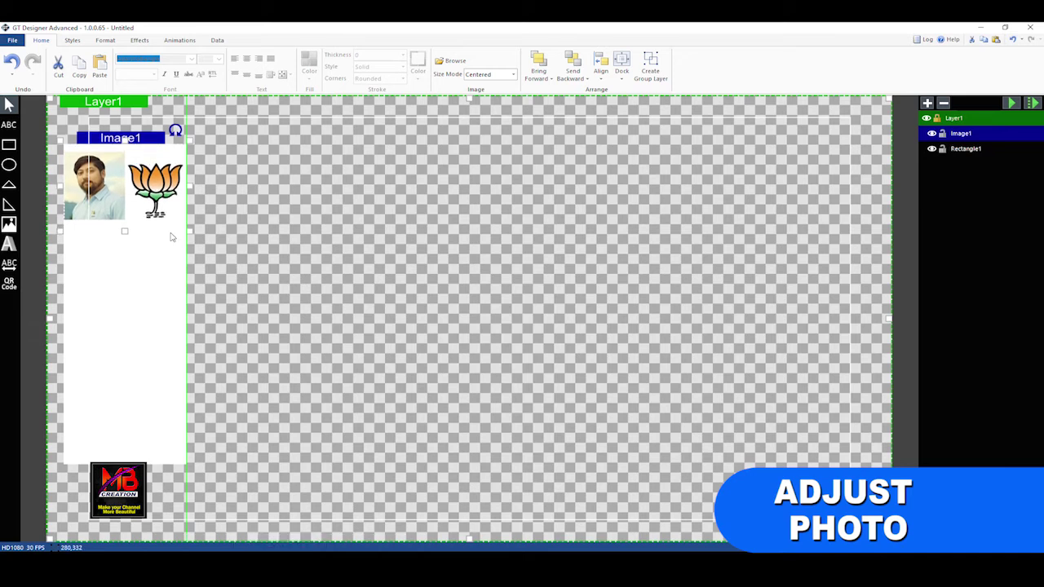
{"action": "left_click_drag", "start_coordinate": [153, 189], "coordinate": [154, 181]}
Draw a thin red rectangle directly below the candidate photo and align it to the white panel's width
{"action": "left_click", "coordinate": [9, 145]}
{"action": "left_click_drag", "start_coordinate": [67, 219], "coordinate": [188, 241]}
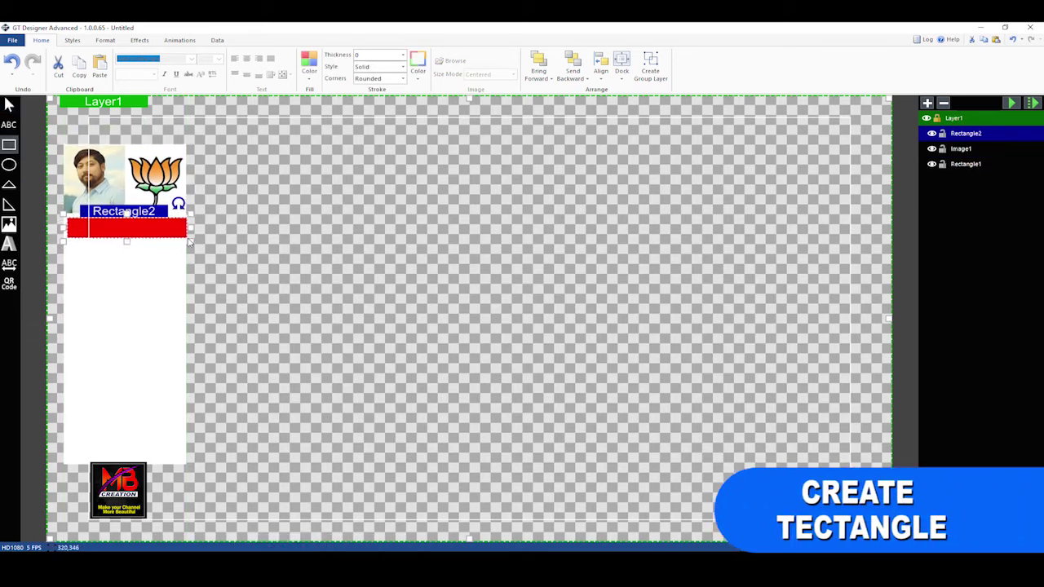
{"action": "left_click_drag", "start_coordinate": [66, 227], "coordinate": [63, 226]}
{"action": "left_click", "coordinate": [252, 212]}
{"action": "left_click_drag", "start_coordinate": [155, 237], "coordinate": [162, 231]}
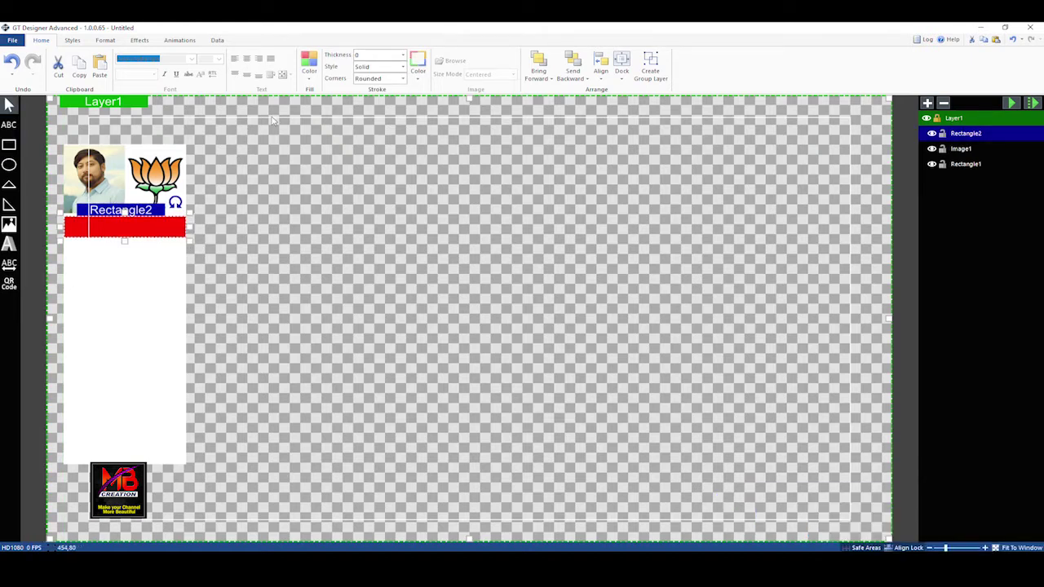
Give the red strip a linear gradient fill with mirror wrap and set its end stop to black
{"action": "left_click", "coordinate": [309, 66]}
{"action": "left_click", "coordinate": [351, 172]}
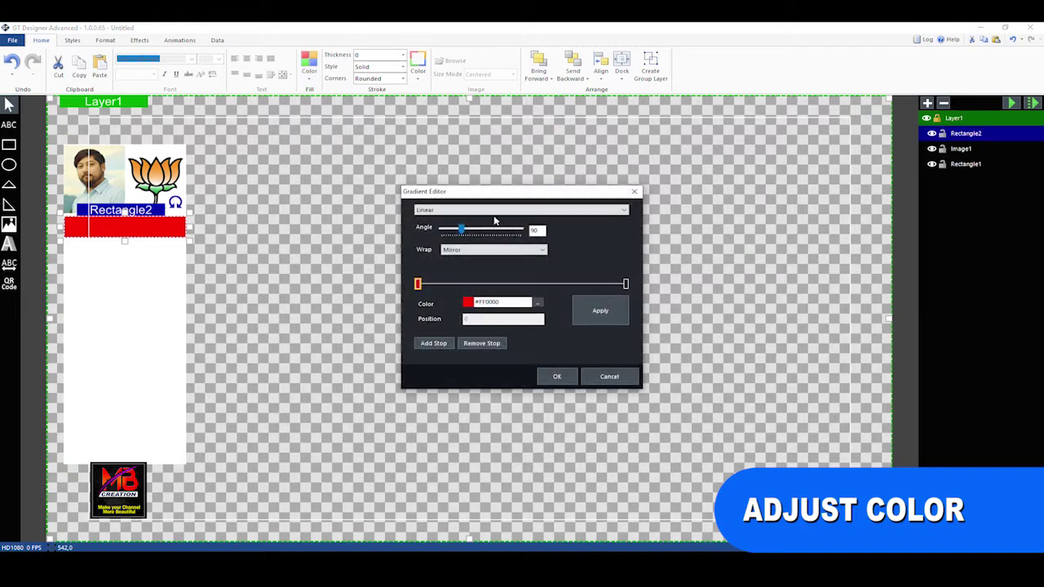
{"action": "left_click", "coordinate": [539, 251]}
{"action": "left_click", "coordinate": [623, 265]}
{"action": "left_click", "coordinate": [626, 284]}
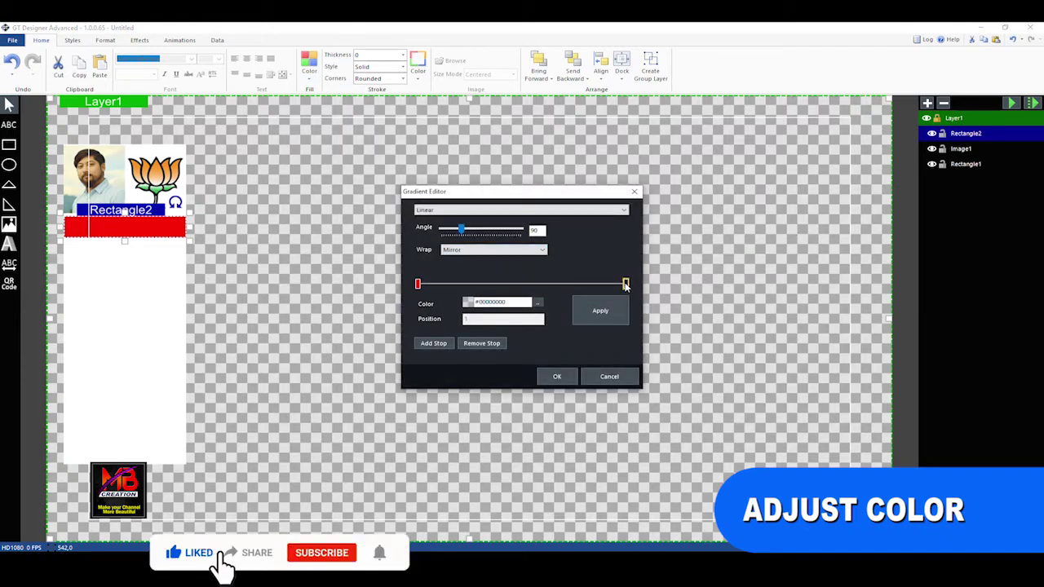
{"action": "left_click", "coordinate": [538, 304]}
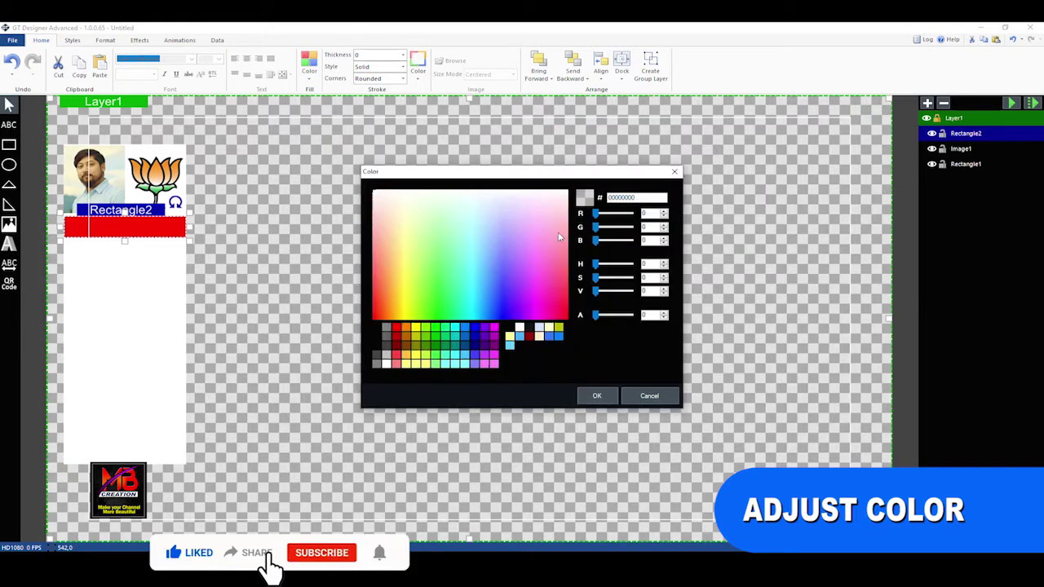
{"action": "left_click", "coordinate": [383, 329]}
{"action": "left_click", "coordinate": [598, 396]}
Add a gradient stop near the middle, at about 0.49, and colour it red (FF1003)
{"action": "left_click", "coordinate": [433, 342]}
{"action": "left_click_drag", "start_coordinate": [604, 286], "coordinate": [520, 292]}
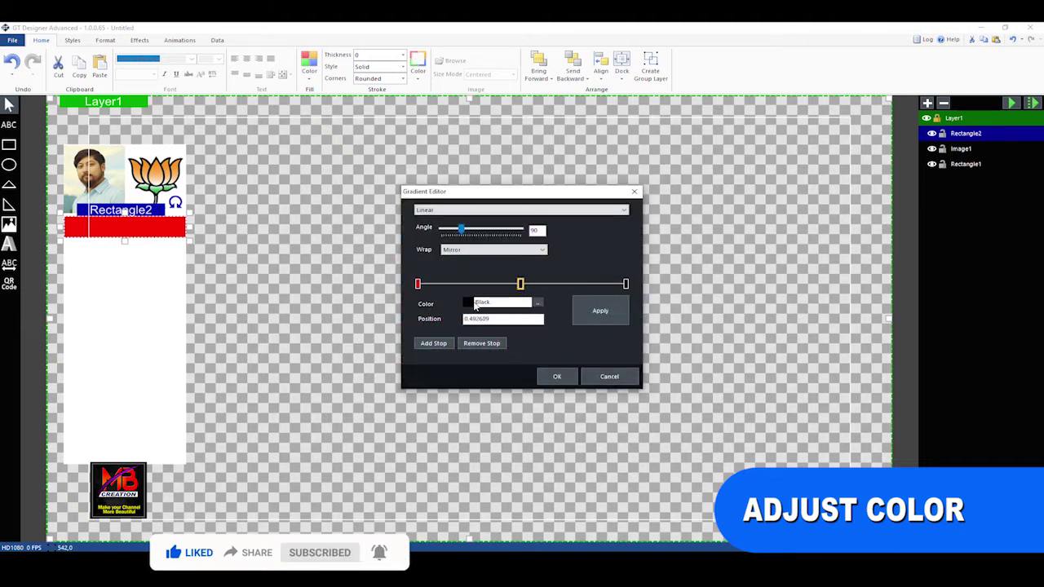
{"action": "left_click", "coordinate": [538, 304]}
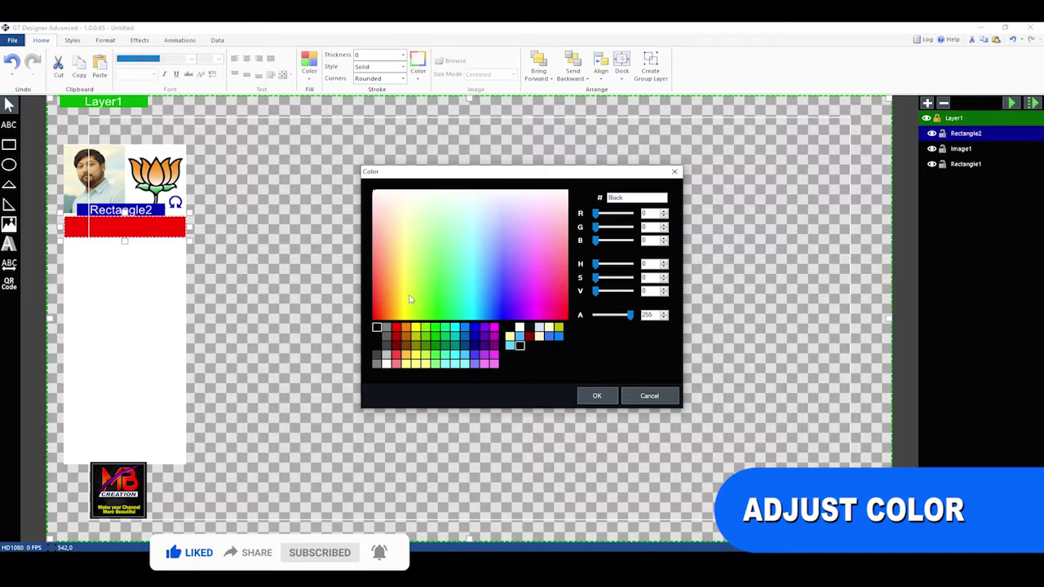
{"action": "left_click", "coordinate": [373, 320]}
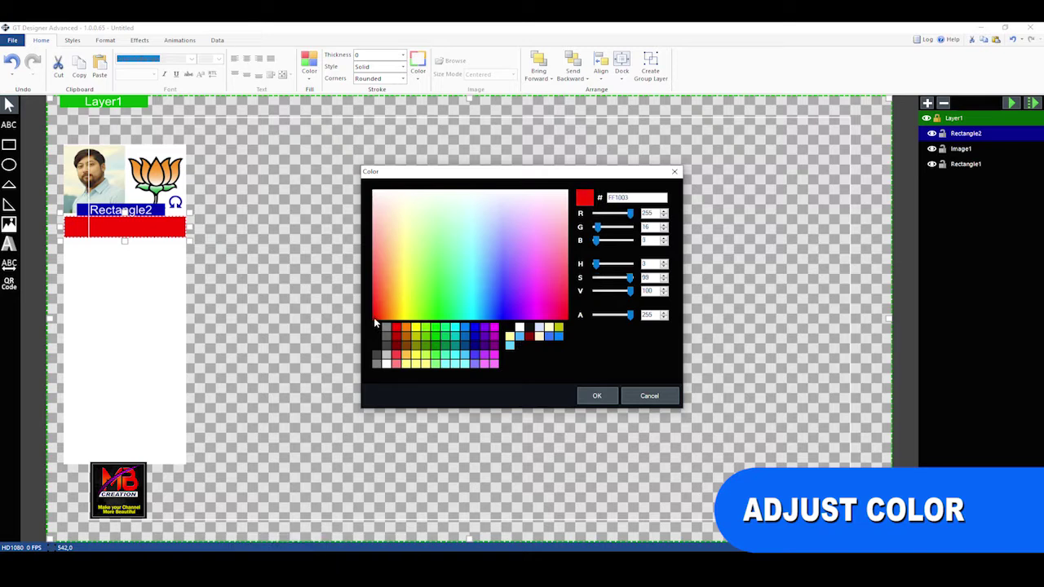
{"action": "left_click", "coordinate": [586, 397]}
Set the gradient's start stop to black (#000000) and its angle to 190, and apply it to the strip
{"action": "left_click", "coordinate": [418, 284]}
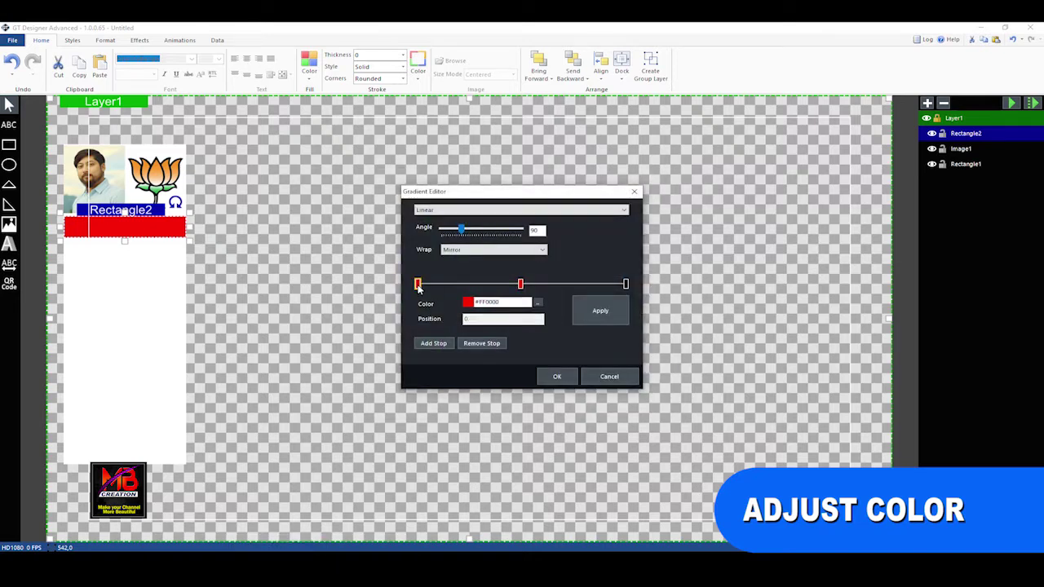
{"action": "left_click", "coordinate": [538, 304]}
{"action": "left_click", "coordinate": [380, 354]}
{"action": "left_click", "coordinate": [594, 397]}
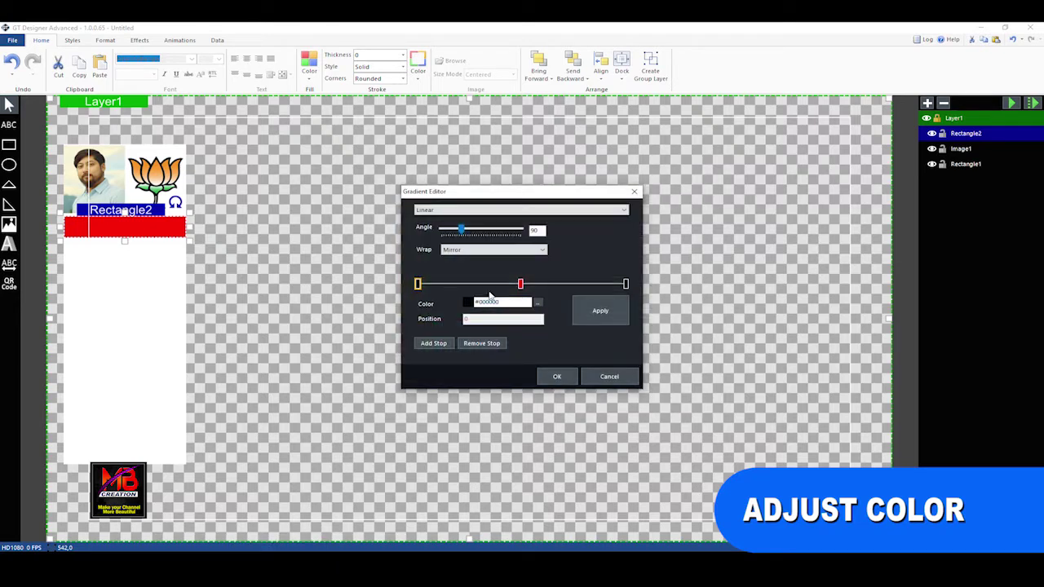
{"action": "left_click", "coordinate": [584, 307]}
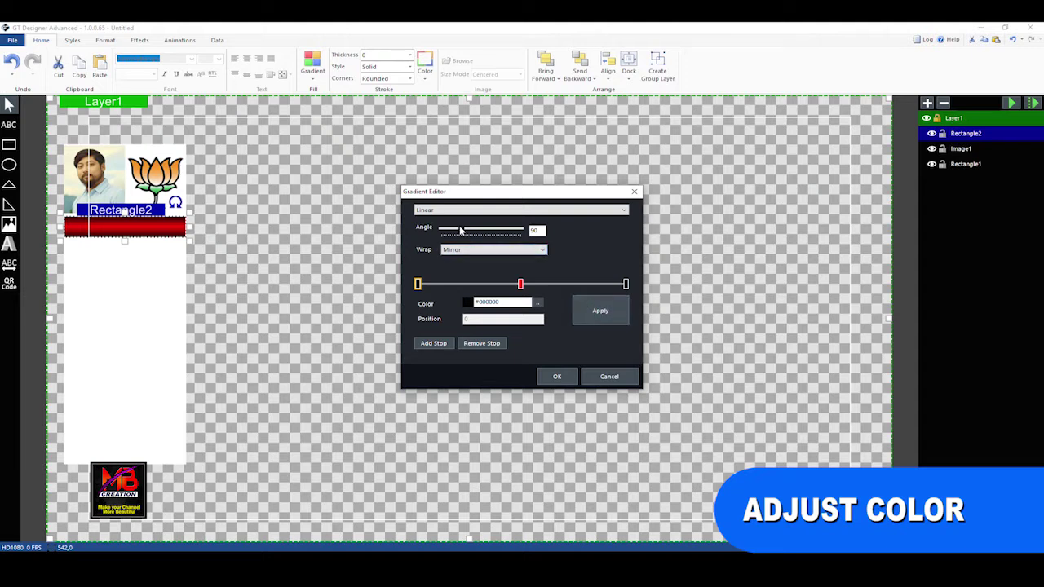
{"action": "left_click", "coordinate": [578, 306]}
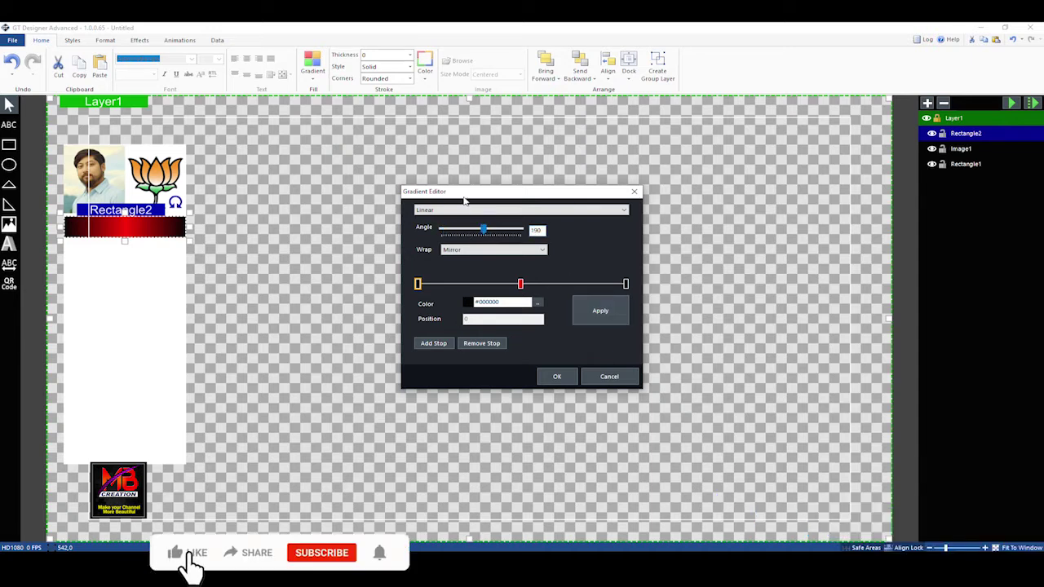
{"action": "left_click", "coordinate": [563, 377]}
Duplicate the gradient strip and place the copy just below the first one with a narrow gap
{"action": "key", "text": "ctrl+c"}
{"action": "key", "text": "ctrl+v"}
{"action": "left_click_drag", "start_coordinate": [131, 221], "coordinate": [132, 254]}
{"action": "key", "text": "Down"}
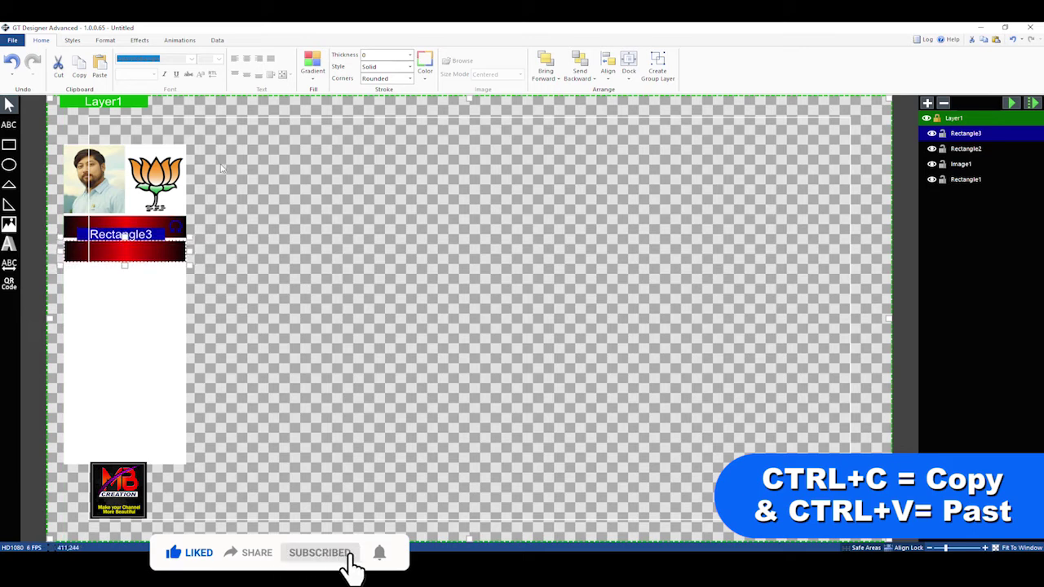
Add further copies of the gradient strip and stack them below the second strip
{"action": "key", "text": "ctrl+c"}
{"action": "key", "text": "ctrl+v"}
{"action": "key", "text": "Down"}
{"action": "key", "text": "Down"}
{"action": "key", "text": "Down"}
{"action": "key", "text": "Down"}
{"action": "key", "text": "Down"}
{"action": "key", "text": "Down"}
{"action": "key", "text": "Down"}
{"action": "key", "text": "Down"}
{"action": "left_click", "coordinate": [256, 242]}
{"action": "key", "text": "ctrl+z"}
Stretch the lowest strip into a tall block and respace the strips evenly beneath the candidate photo
{"action": "left_click_drag", "start_coordinate": [160, 284], "coordinate": [123, 379]}
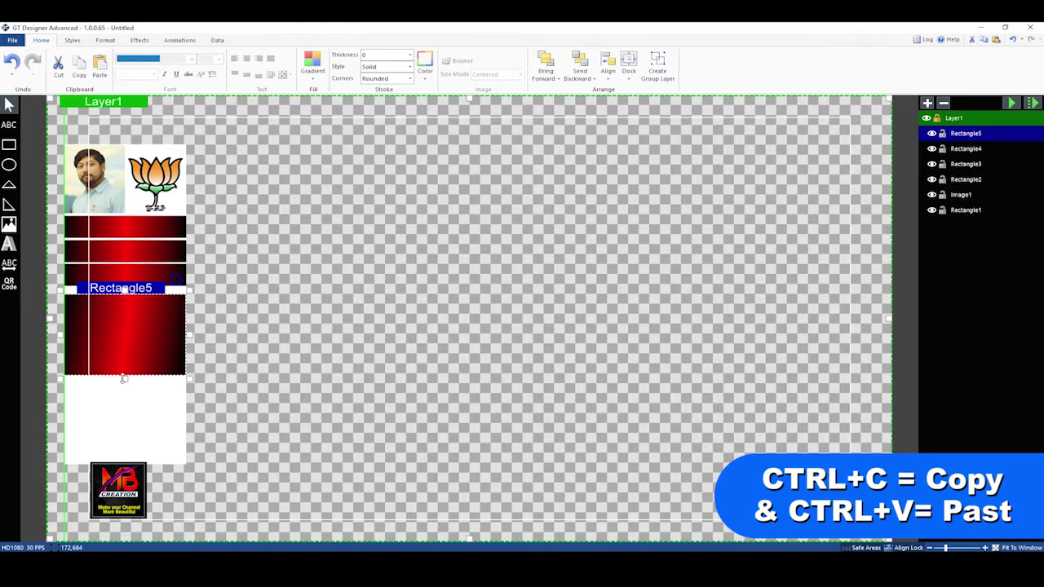
{"action": "left_click_drag", "start_coordinate": [155, 351], "coordinate": [153, 372]}
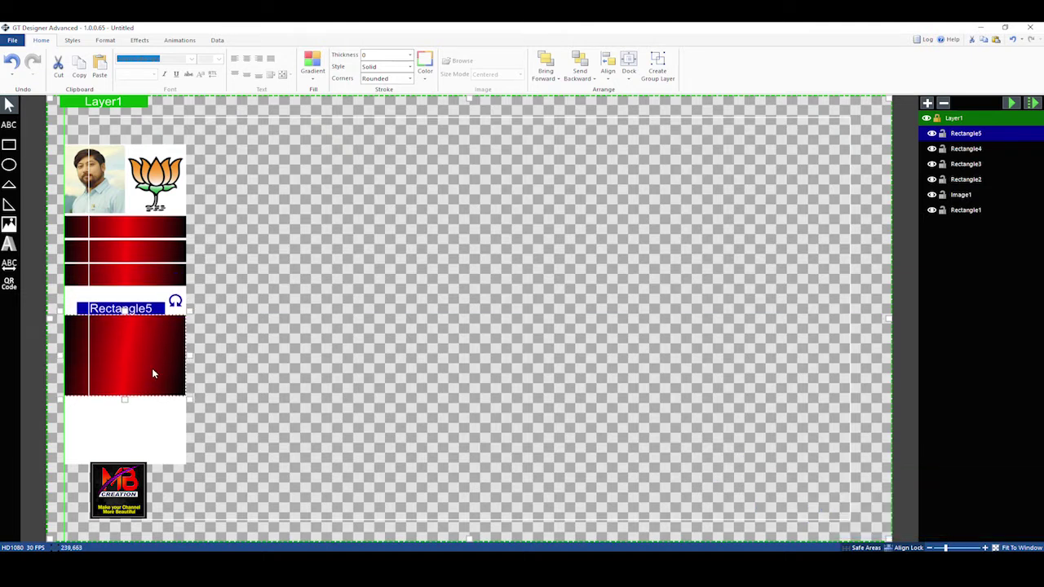
{"action": "left_click_drag", "start_coordinate": [143, 275], "coordinate": [141, 301]}
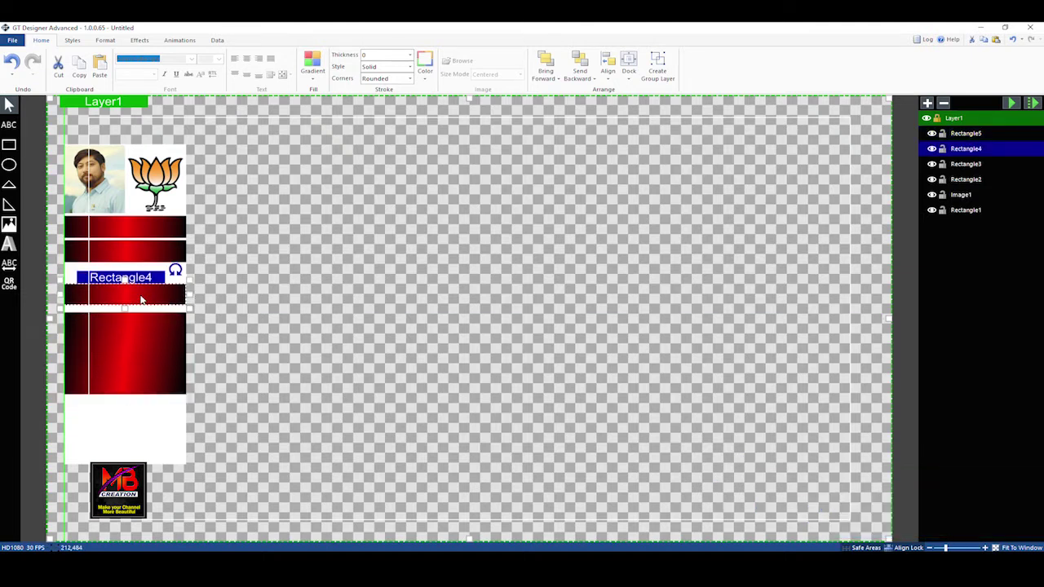
{"action": "left_click_drag", "start_coordinate": [138, 250], "coordinate": [138, 271]}
{"action": "left_click_drag", "start_coordinate": [135, 227], "coordinate": [122, 256]}
{"action": "left_click", "coordinate": [140, 211]}
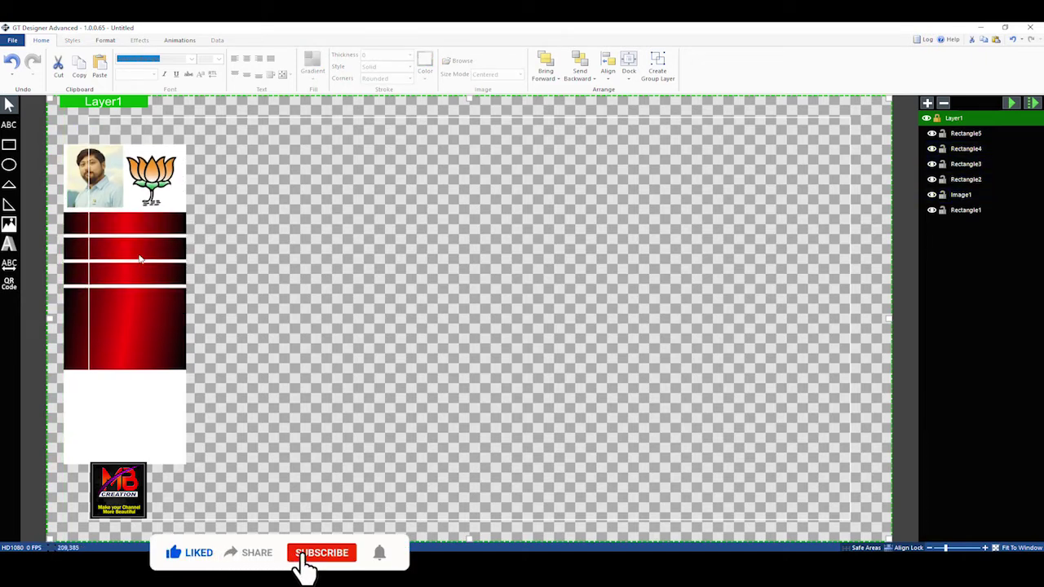
Change the middle colour of the second strip's gradient to blue
{"action": "left_click", "coordinate": [142, 254]}
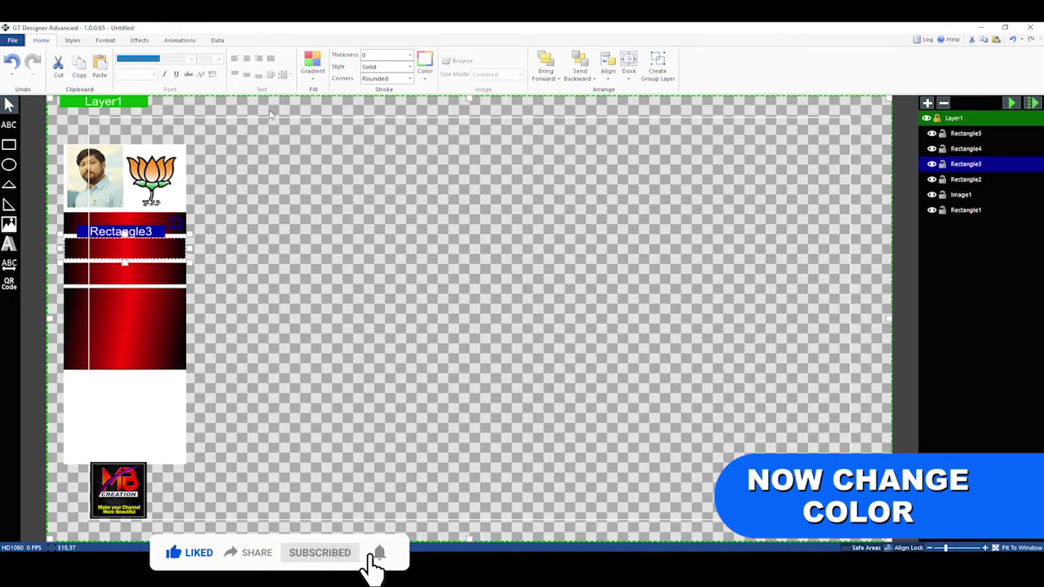
{"action": "left_click", "coordinate": [313, 77]}
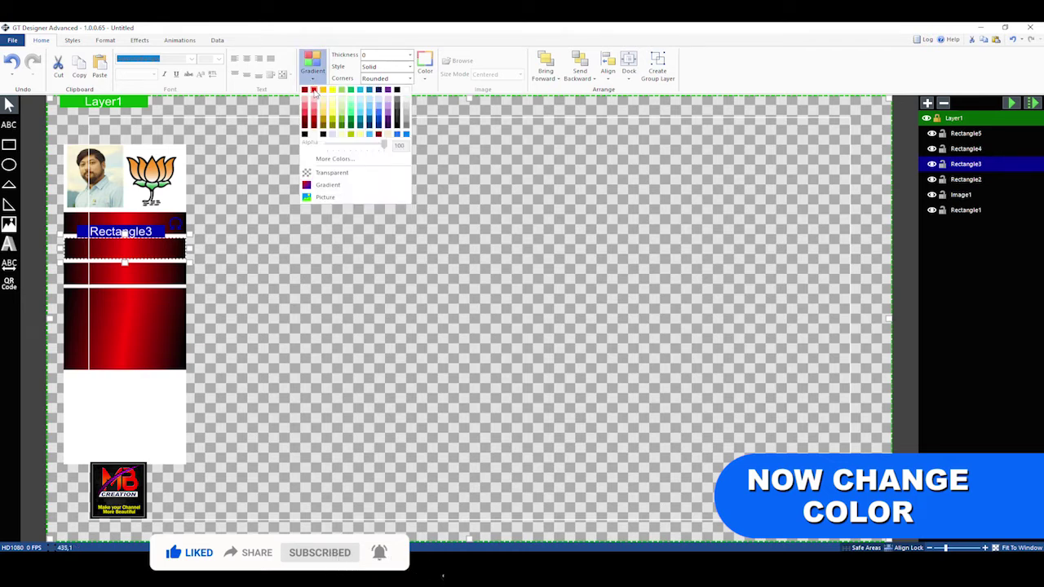
{"action": "left_click", "coordinate": [327, 184]}
{"action": "left_click", "coordinate": [537, 302]}
{"action": "left_click", "coordinate": [494, 308]}
{"action": "left_click", "coordinate": [582, 392]}
{"action": "left_click", "coordinate": [556, 376]}
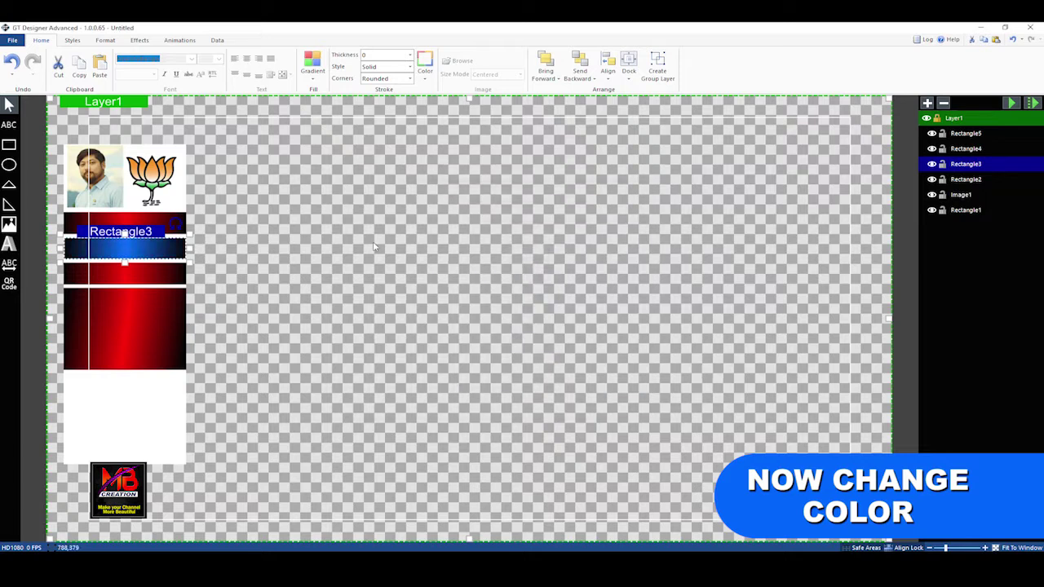
{"action": "left_click", "coordinate": [130, 278]}
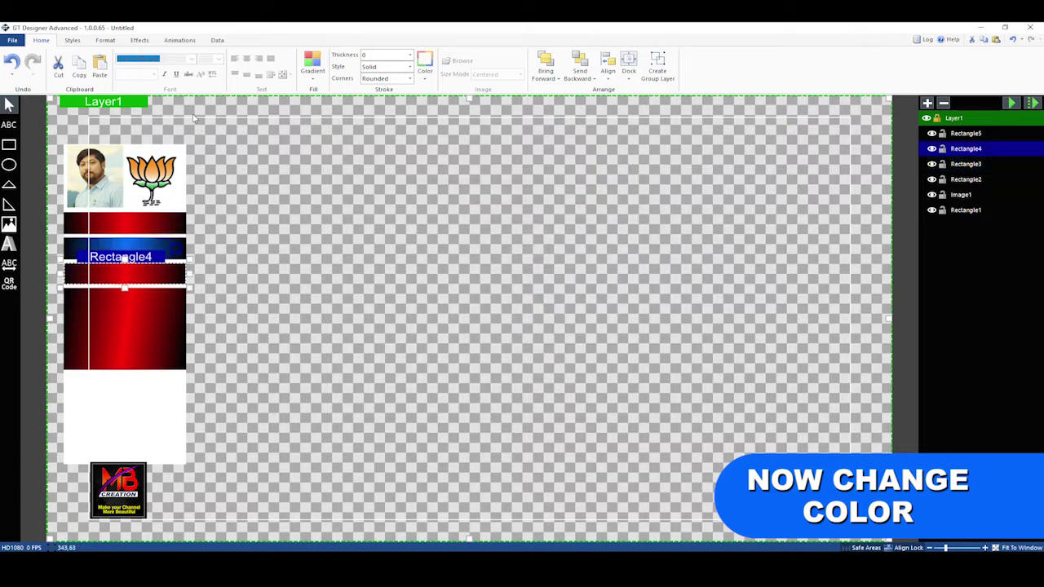
{"action": "left_click", "coordinate": [312, 67]}
{"action": "left_click", "coordinate": [378, 116]}
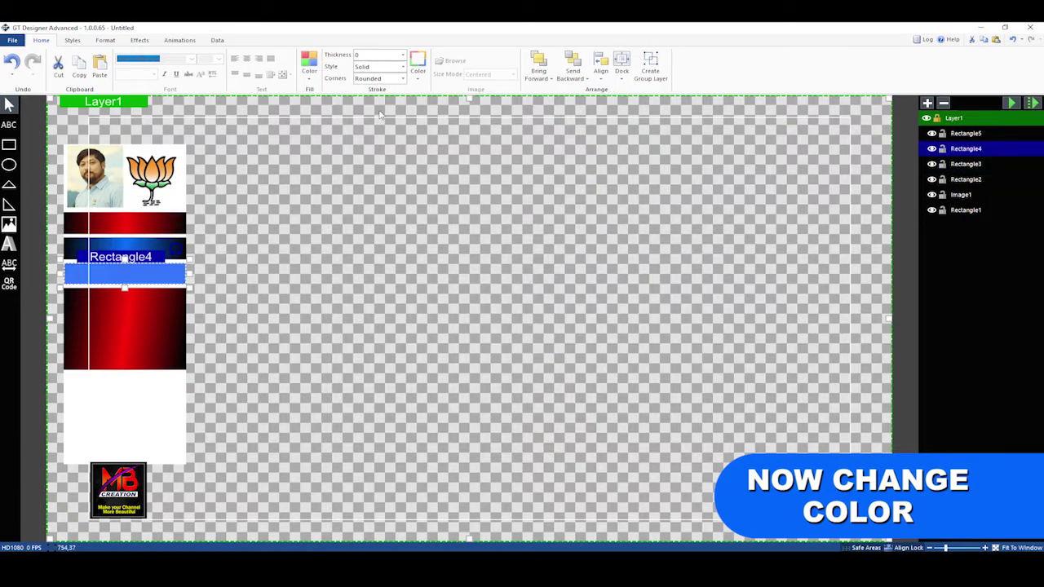
{"action": "key", "text": "ctrl+z"}
Change the middle stop of the third strip's gradient to white (#FFFFFF)
{"action": "left_click", "coordinate": [313, 67]}
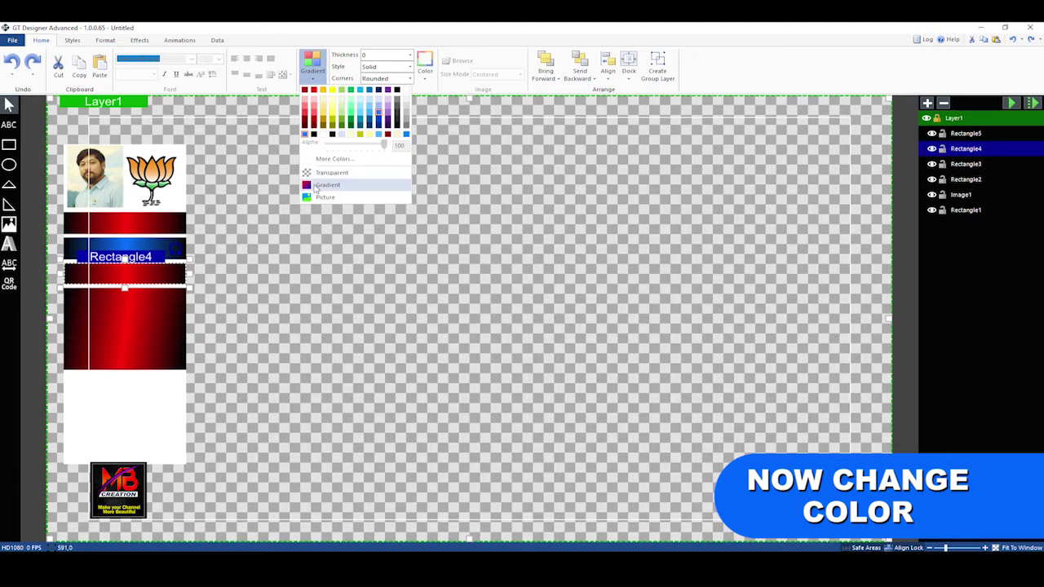
{"action": "left_click", "coordinate": [319, 187]}
{"action": "left_click", "coordinate": [537, 303]}
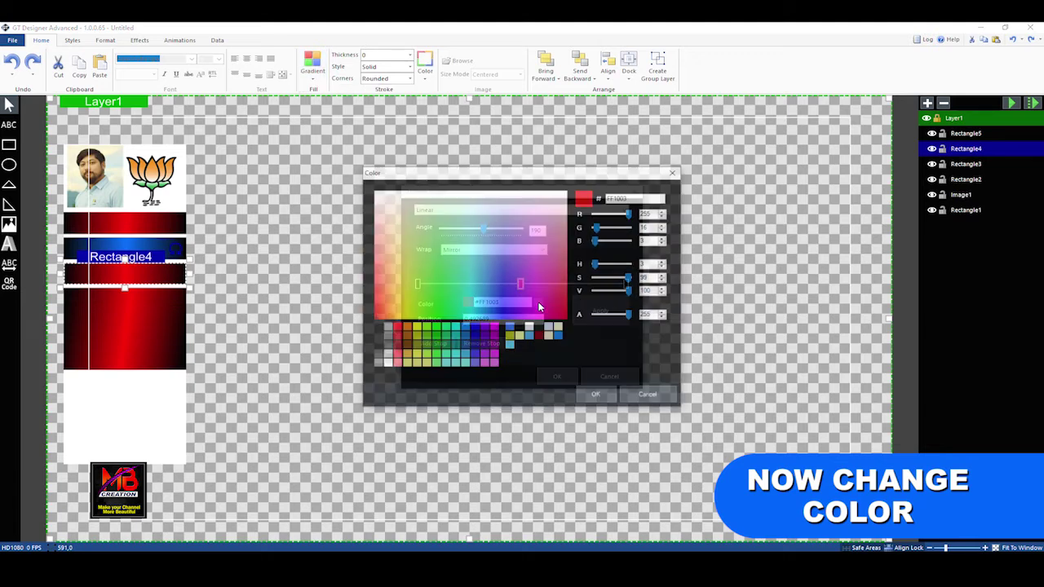
{"action": "left_click", "coordinate": [528, 329]}
{"action": "left_click", "coordinate": [596, 397]}
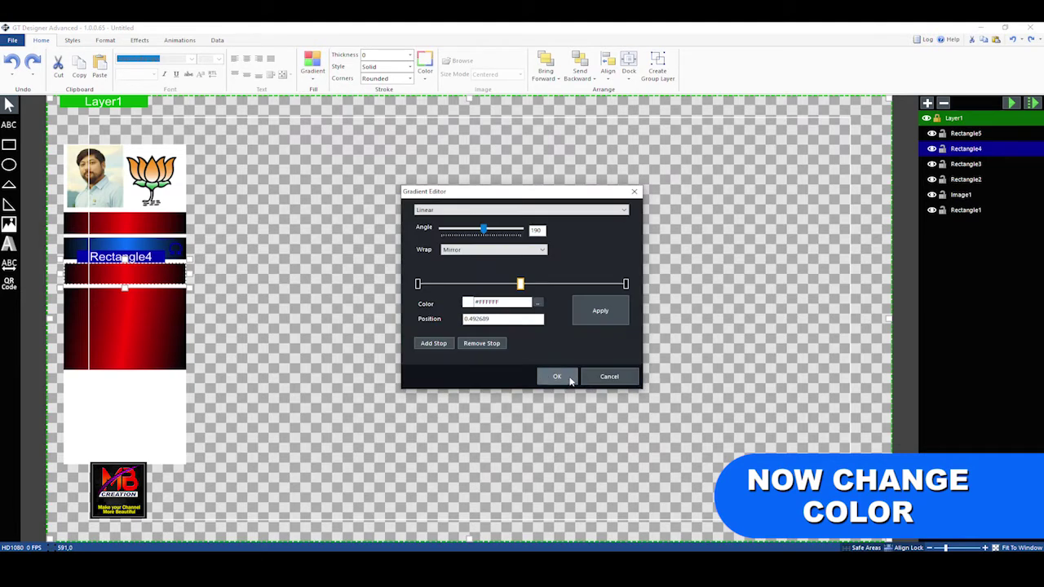
{"action": "left_click", "coordinate": [557, 377]}
{"action": "left_click", "coordinate": [298, 245]}
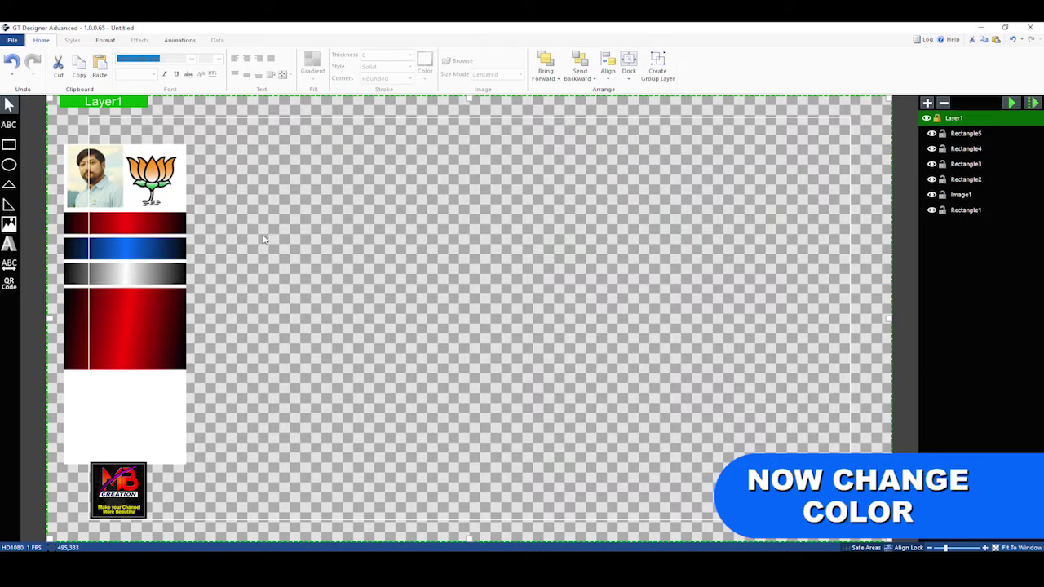
Add another thin red gradient strip beneath the tall block and shift the whole stack slightly right and down
{"action": "left_click", "coordinate": [139, 306]}
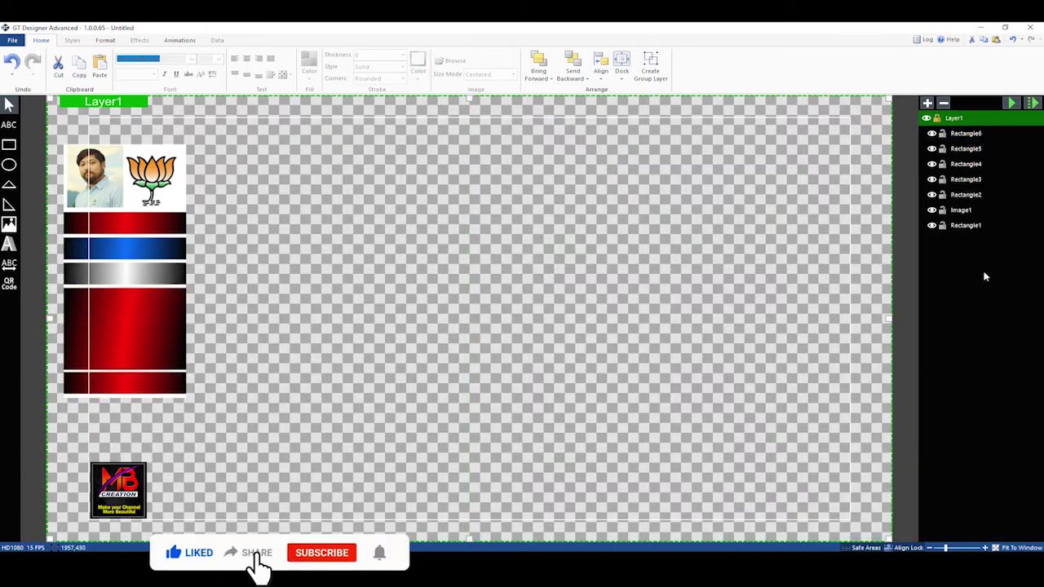
{"action": "left_click_drag", "start_coordinate": [970, 134], "coordinate": [967, 225]}
{"action": "left_click_drag", "start_coordinate": [144, 186], "coordinate": [142, 208]}
{"action": "left_click_drag", "start_coordinate": [124, 423], "coordinate": [125, 438]}
{"action": "key", "text": "ctrl+z"}
{"action": "key", "text": "ctrl+z"}
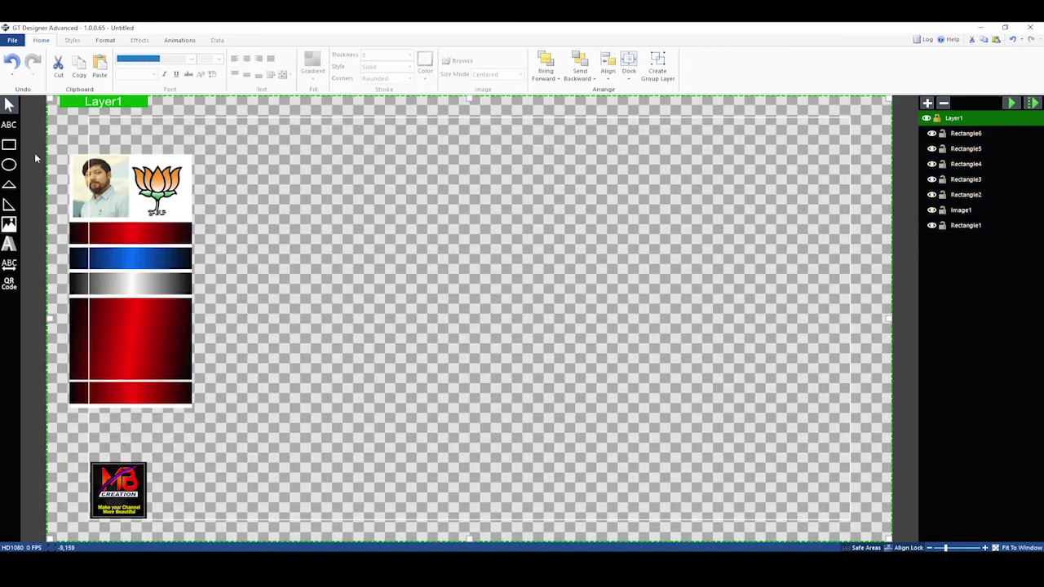
Place a text block with the candidate's name in Bengali on the first red strip
{"action": "left_click", "coordinate": [9, 124]}
{"action": "left_click", "coordinate": [73, 225]}
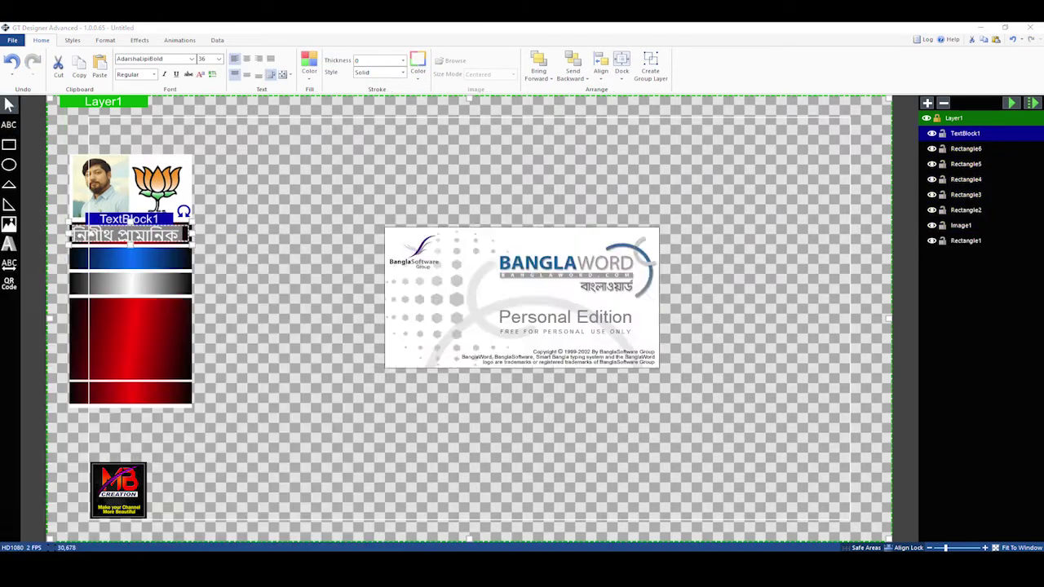
In BanglaWord, write the candidate's name, কোচবিহার and এগিয়ে on separate lines and copy the name
{"action": "type", "text": "নিশীথ প্রামানিক"}
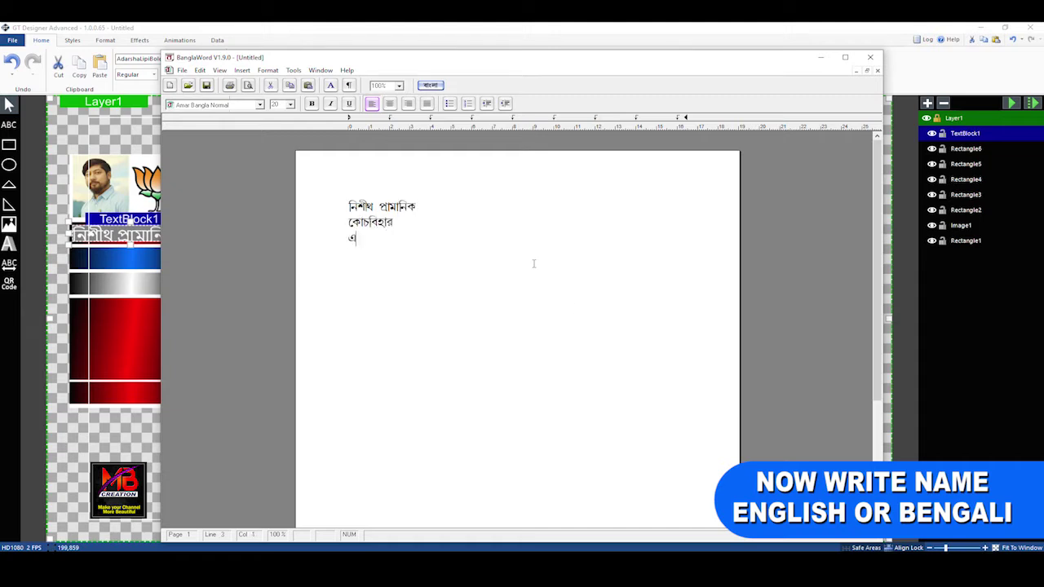
{"action": "type", "text": "়ে"}
{"action": "left_click_drag", "start_coordinate": [420, 209], "coordinate": [348, 207]}
{"action": "key", "text": "ctrl+c"}
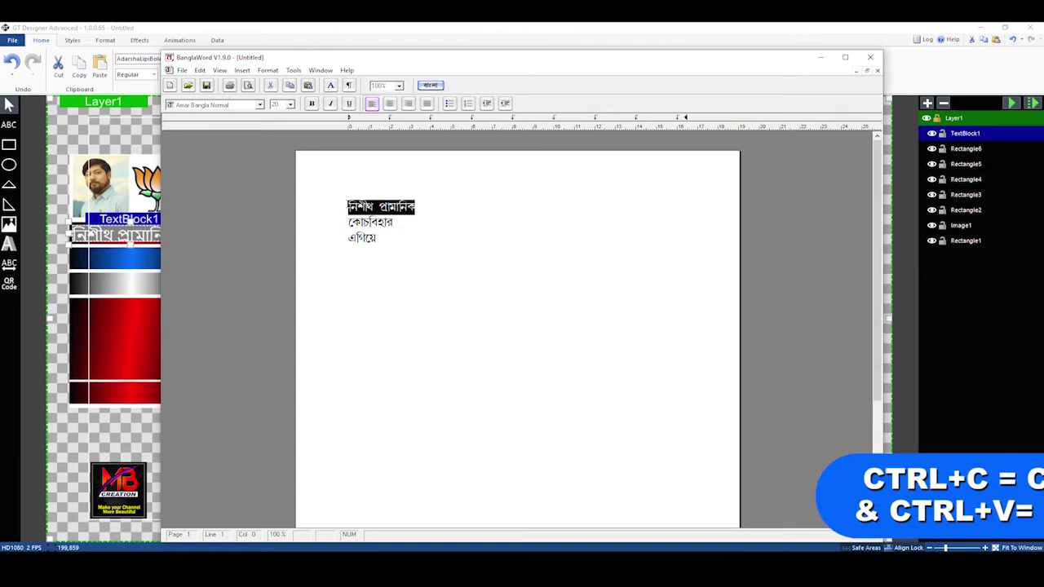
{"action": "right_click", "coordinate": [356, 208]}
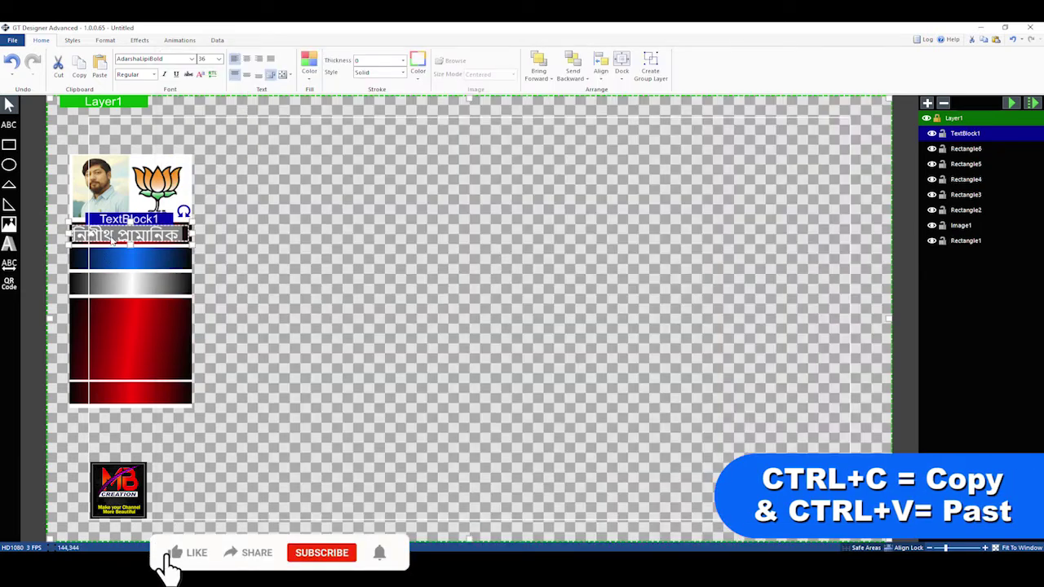
Replace the text on the first red strip with the copied candidate's name
{"action": "left_click", "coordinate": [111, 242]}
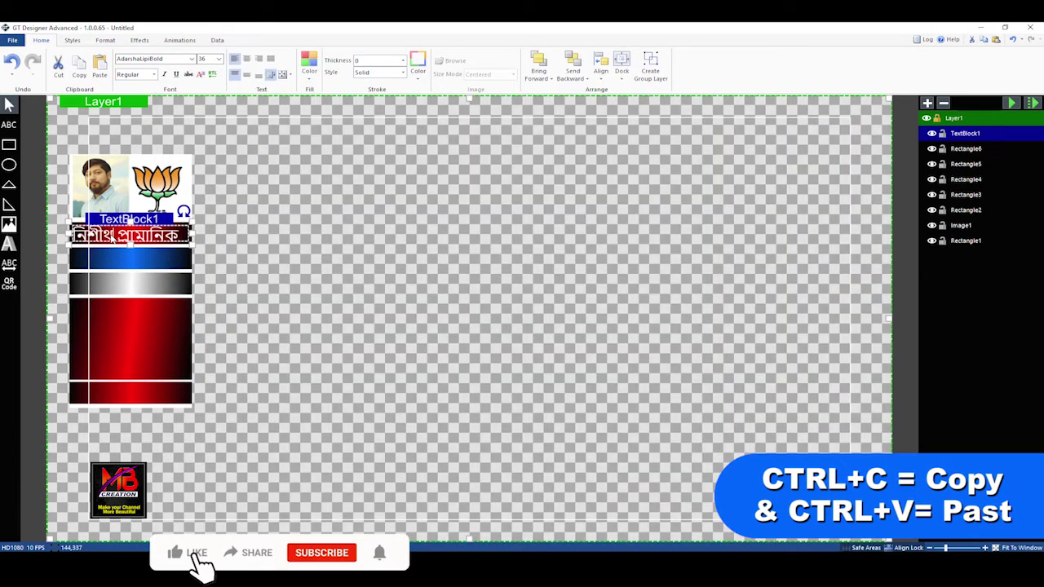
{"action": "triple_click", "coordinate": [177, 237]}
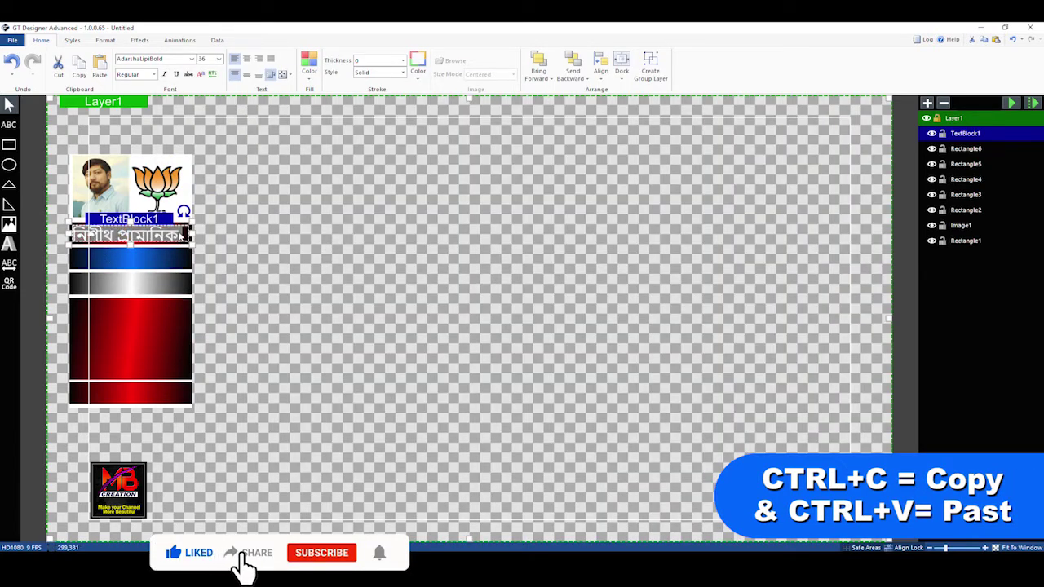
{"action": "key", "text": "ctrl+v"}
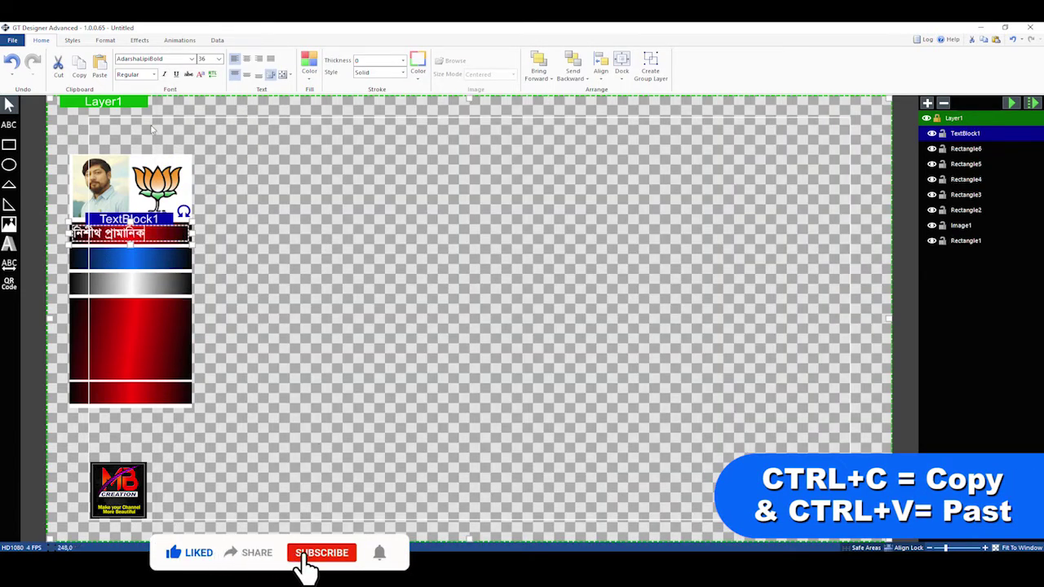
Make the candidate's name on the first red strip bold and centre it horizontally
{"action": "key", "text": "ctrl+a"}
{"action": "left_click", "coordinate": [191, 60]}
{"action": "left_click", "coordinate": [191, 59]}
{"action": "left_click", "coordinate": [191, 59]}
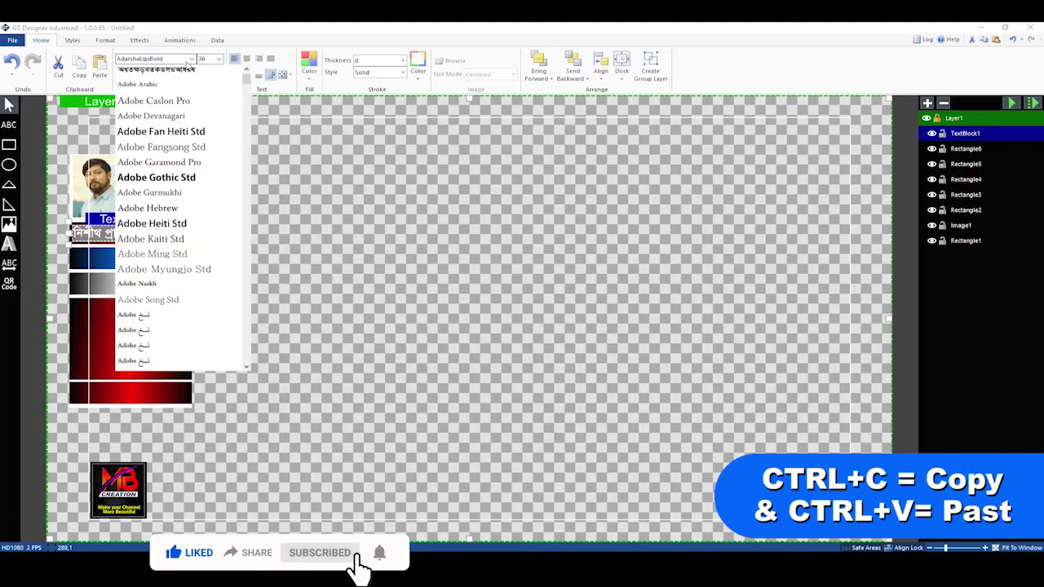
{"action": "left_click", "coordinate": [187, 70]}
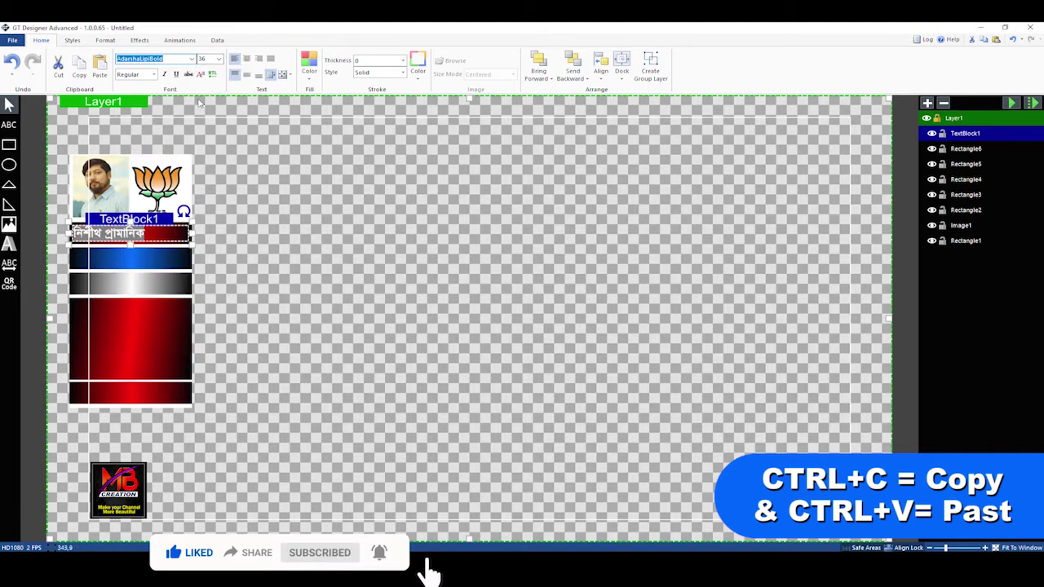
{"action": "left_click", "coordinate": [153, 74]}
{"action": "left_click", "coordinate": [145, 94]}
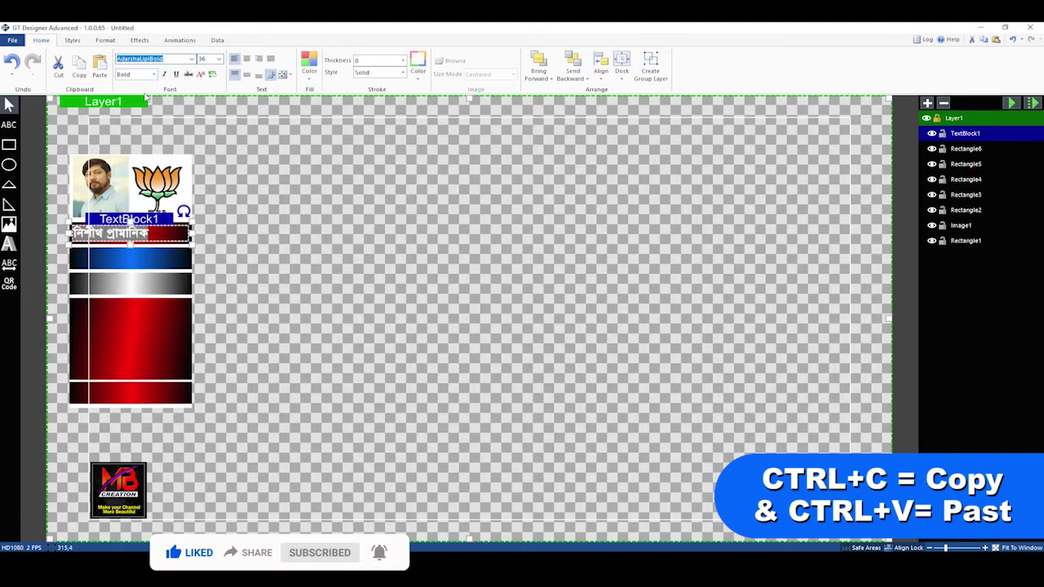
{"action": "left_click", "coordinate": [263, 216]}
{"action": "left_click", "coordinate": [144, 234]}
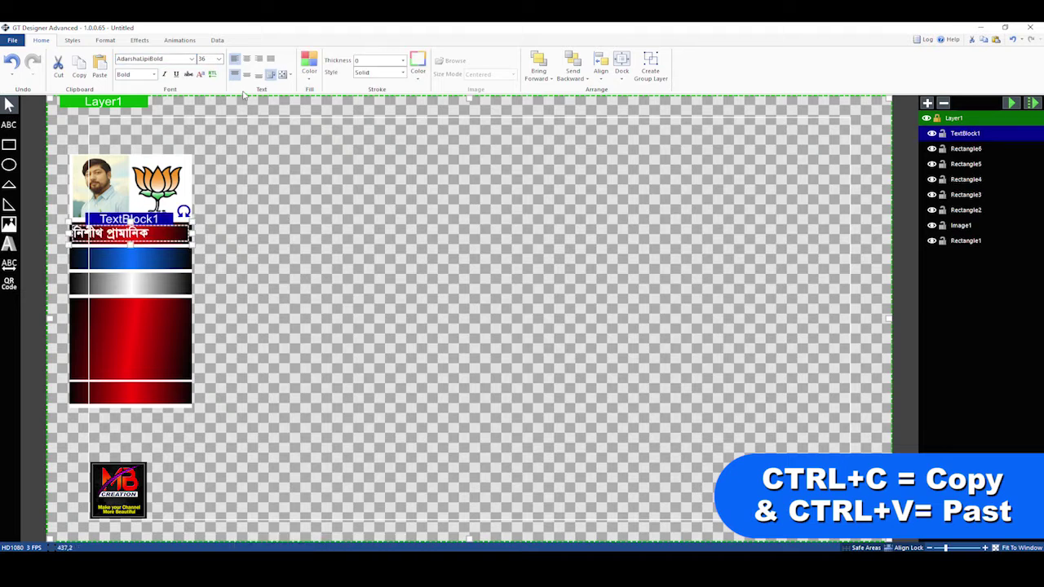
{"action": "left_click", "coordinate": [245, 60]}
{"action": "left_click", "coordinate": [260, 197]}
Duplicate the candidate name text block and position the copy on the blue strip
{"action": "key", "text": "ctrl+c"}
{"action": "key", "text": "ctrl+v"}
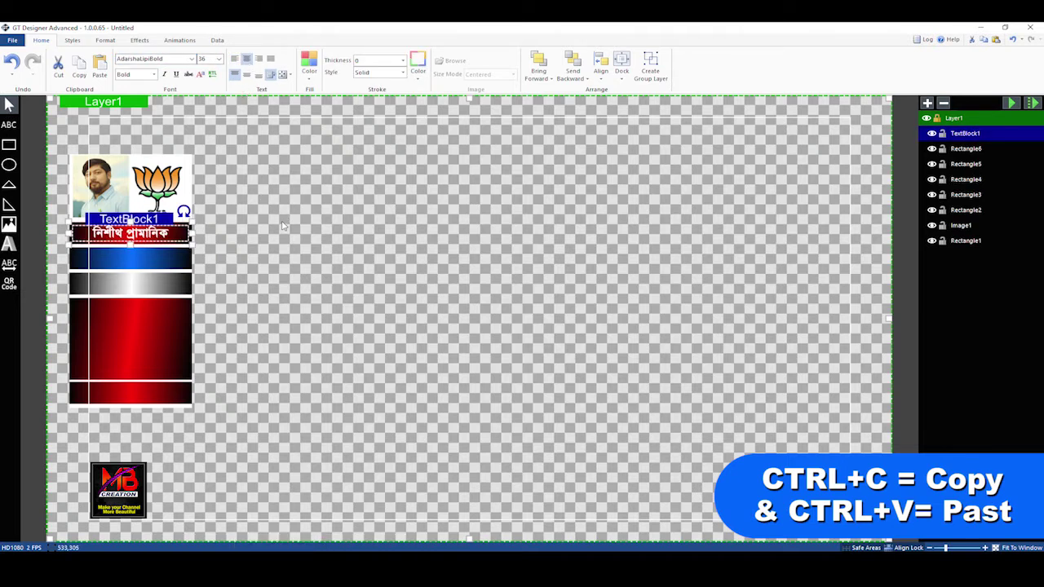
{"action": "left_click_drag", "start_coordinate": [137, 237], "coordinate": [136, 267]}
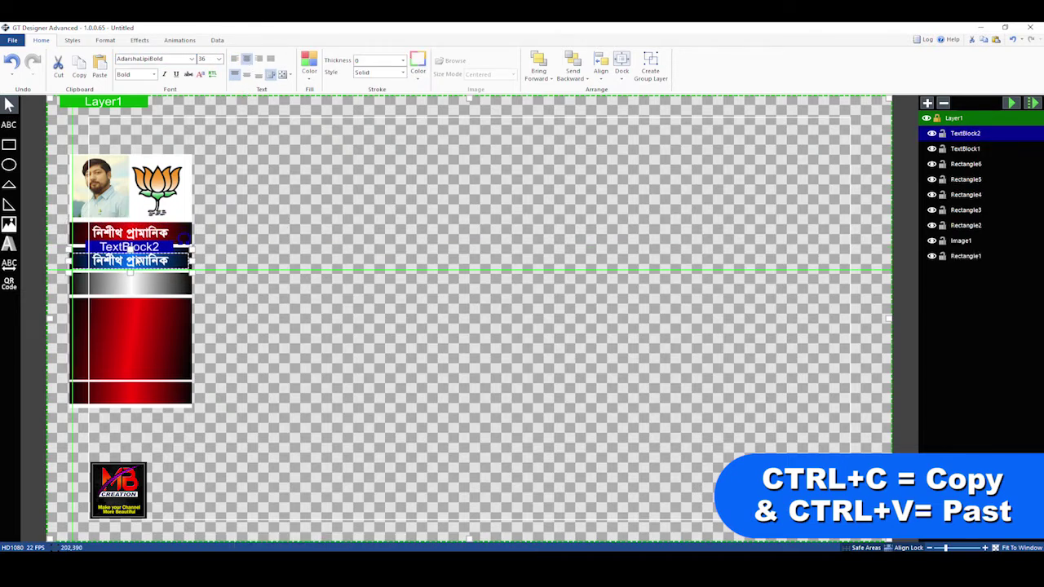
{"action": "key", "text": "Up"}
{"action": "key", "text": "Up"}
{"action": "key", "text": "Up"}
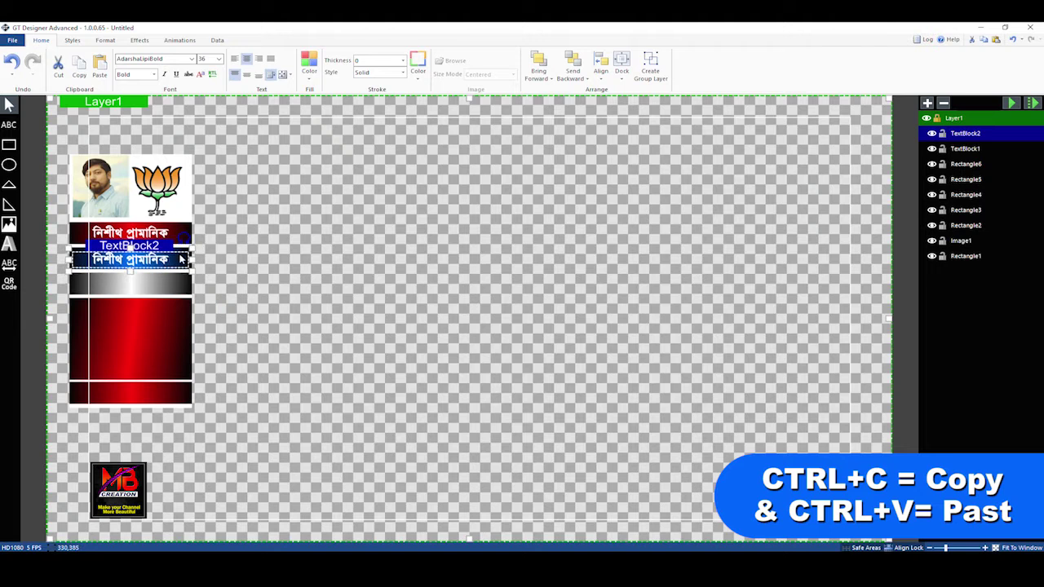
Copy কোচবিহার from BanglaWord and paste it over the duplicated name on the blue strip
{"action": "key", "text": "alt+Tab"}
{"action": "left_click", "coordinate": [330, 224]}
{"action": "left_click", "coordinate": [274, 27]}
{"action": "double_click", "coordinate": [113, 260]}
{"action": "key", "text": "ctrl+v"}
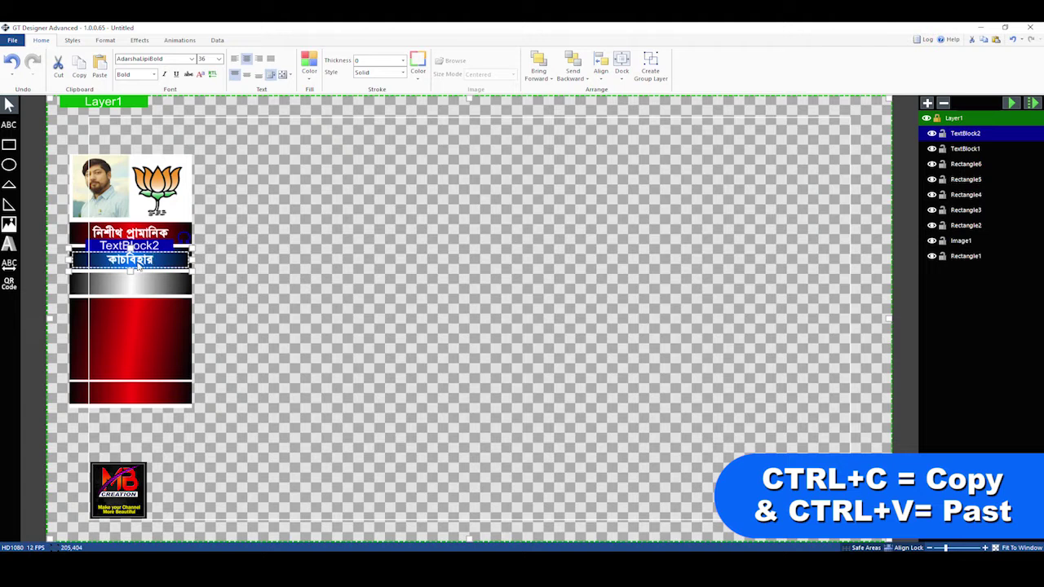
{"action": "key", "text": "alt+Tab"}
{"action": "left_click_drag", "start_coordinate": [381, 238], "coordinate": [327, 236]}
{"action": "key", "text": "alt+Tab"}
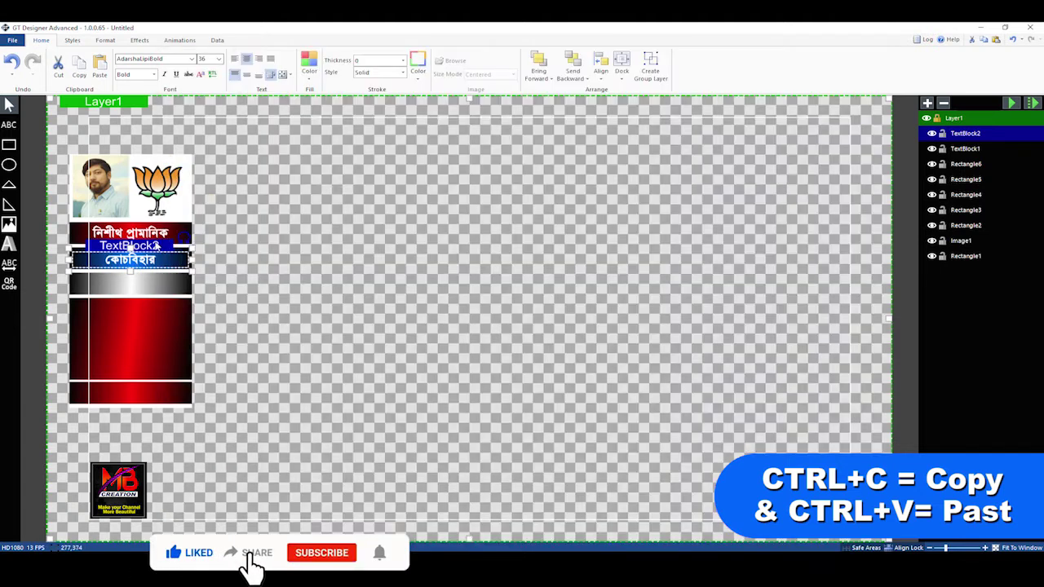
{"action": "key", "text": "ctrl+v"}
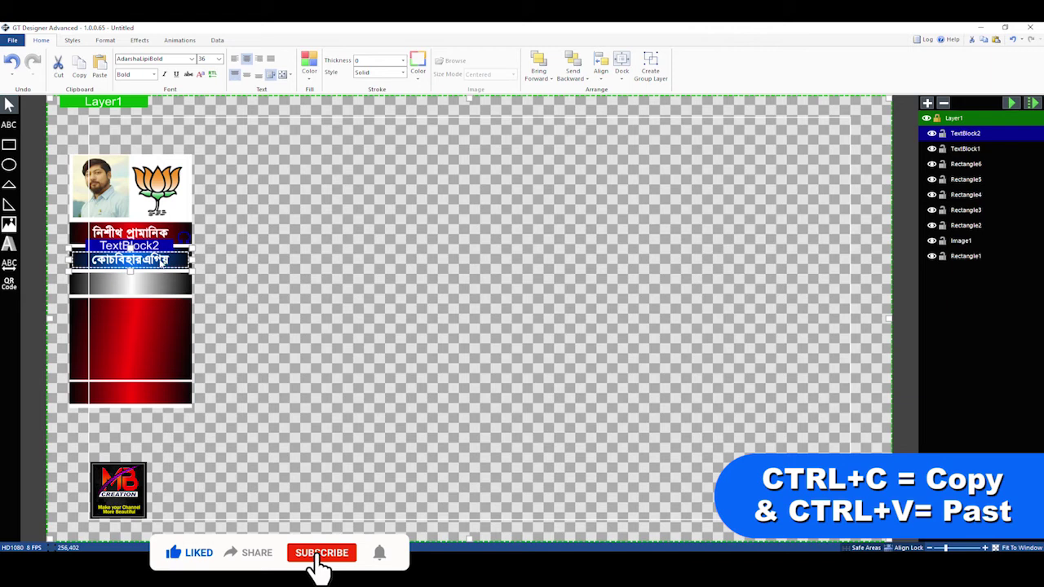
{"action": "key", "text": "BackSpace"}
{"action": "key", "text": "BackSpace"}
{"action": "key", "text": "BackSpace"}
{"action": "key", "text": "BackSpace"}
{"action": "key", "text": "BackSpace"}
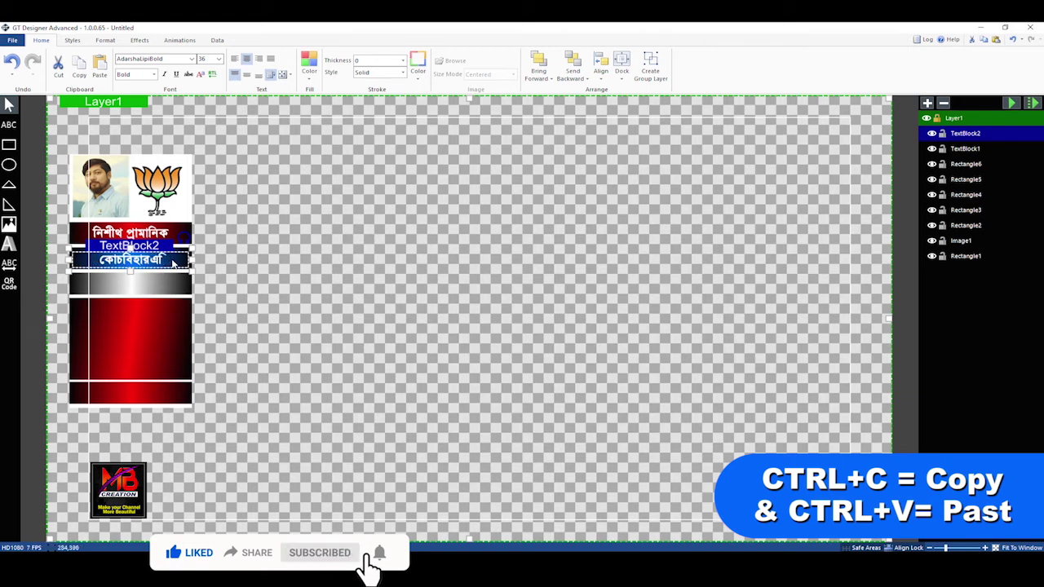
{"action": "left_click", "coordinate": [345, 256]}
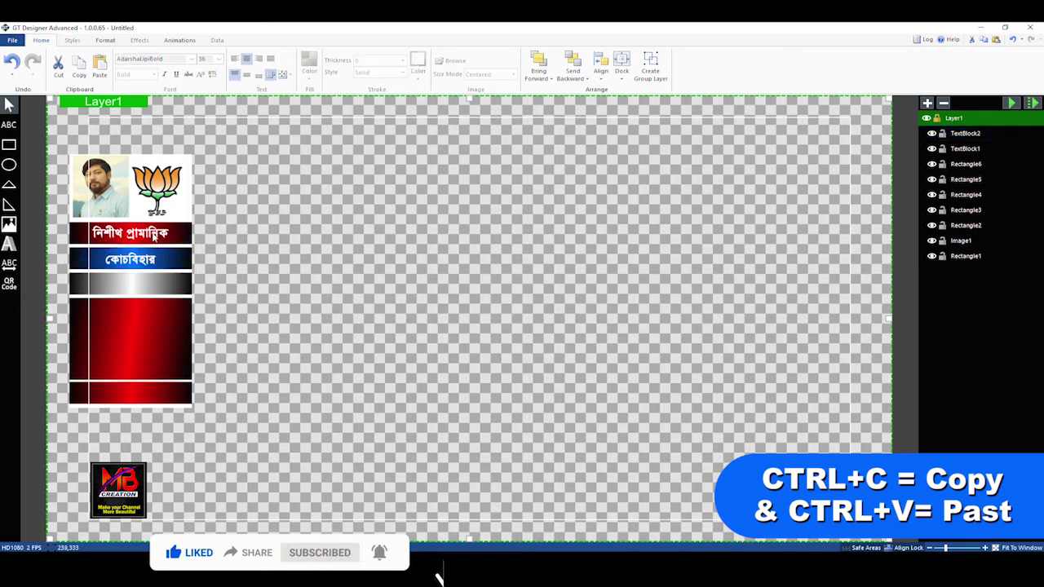
Duplicate the candidate name text block again and position the copy on the white gradient strip
{"action": "left_click", "coordinate": [162, 238]}
{"action": "key", "text": "ctrl+c"}
{"action": "key", "text": "ctrl+v"}
{"action": "left_click_drag", "start_coordinate": [163, 236], "coordinate": [159, 289]}
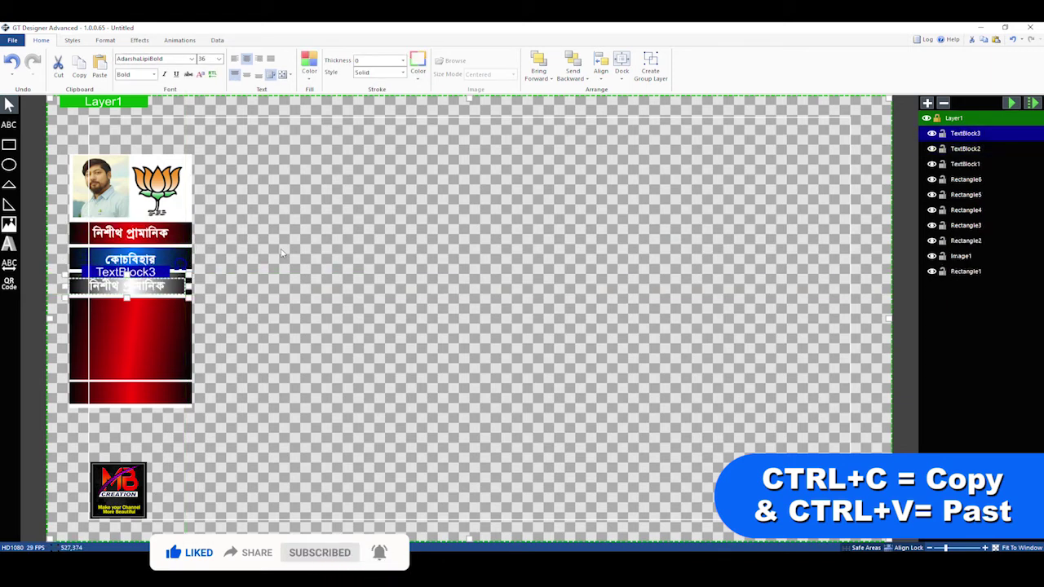
{"action": "key", "text": "Up"}
{"action": "key", "text": "Up"}
{"action": "key", "text": "Up"}
{"action": "key", "text": "Up"}
{"action": "key", "text": "Up"}
{"action": "key", "text": "Up"}
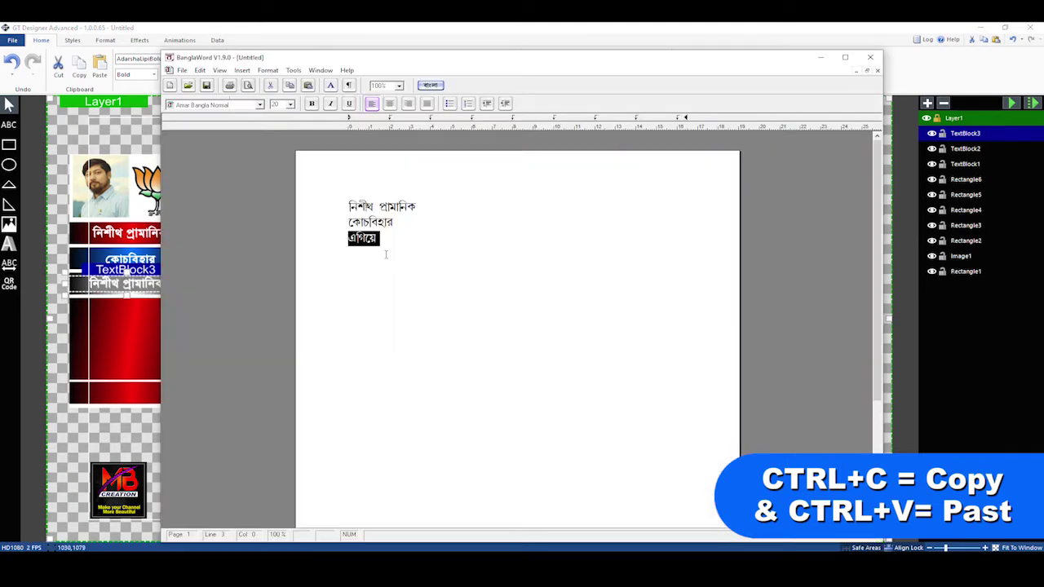
Copy এগিয়ে from BanglaWord and paste it over the duplicated name on the white gradient strip
{"action": "right_click", "coordinate": [375, 238]}
{"action": "left_click", "coordinate": [400, 256]}
{"action": "left_click", "coordinate": [170, 25]}
{"action": "double_click", "coordinate": [143, 285]}
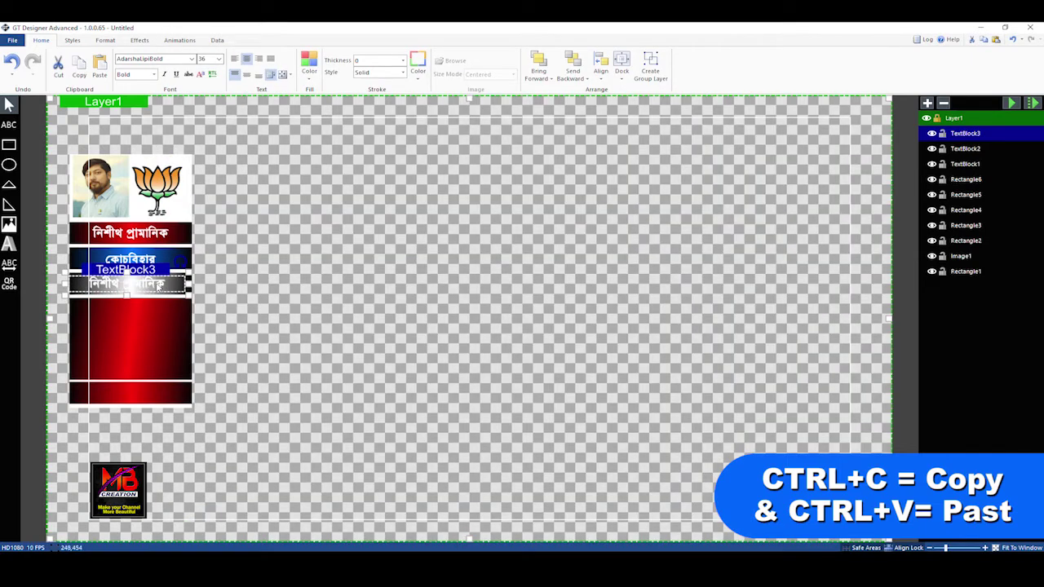
{"action": "key", "text": "ctrl+v"}
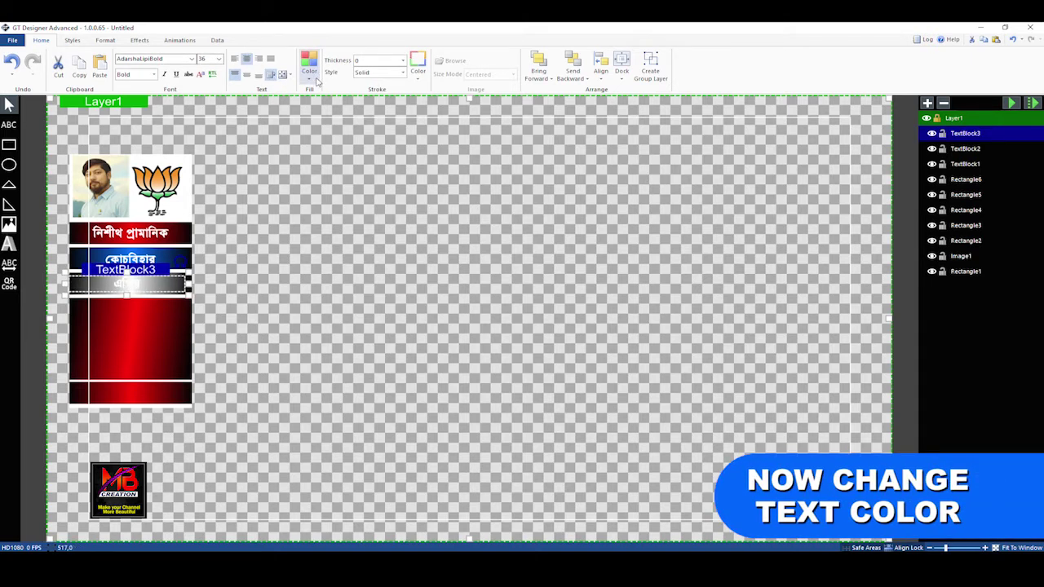
Try a red and a light blue fill colour on the এগিয়ে text
{"action": "left_click", "coordinate": [316, 81]}
{"action": "left_click", "coordinate": [313, 122]}
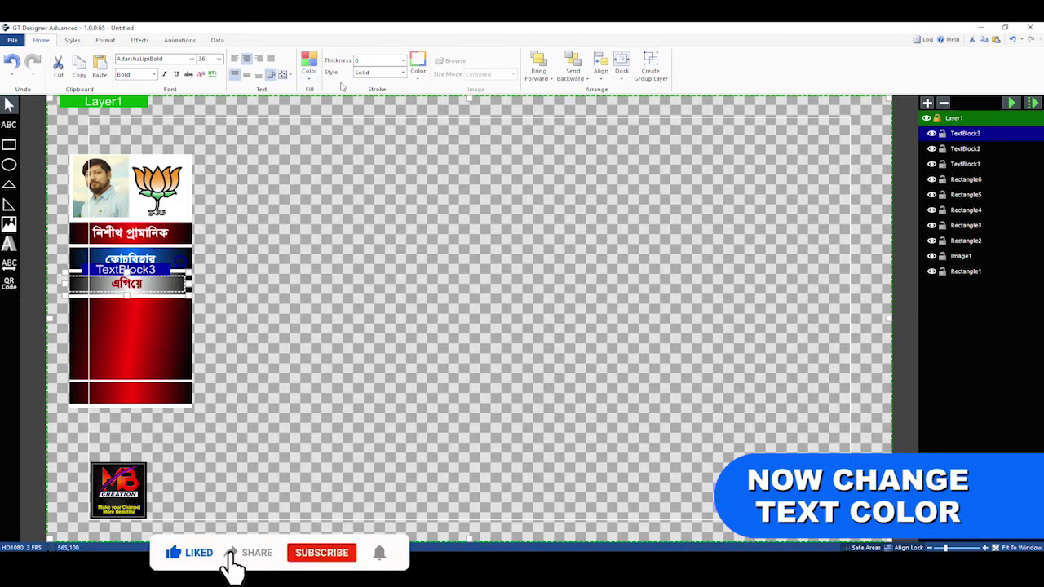
{"action": "left_click", "coordinate": [309, 71]}
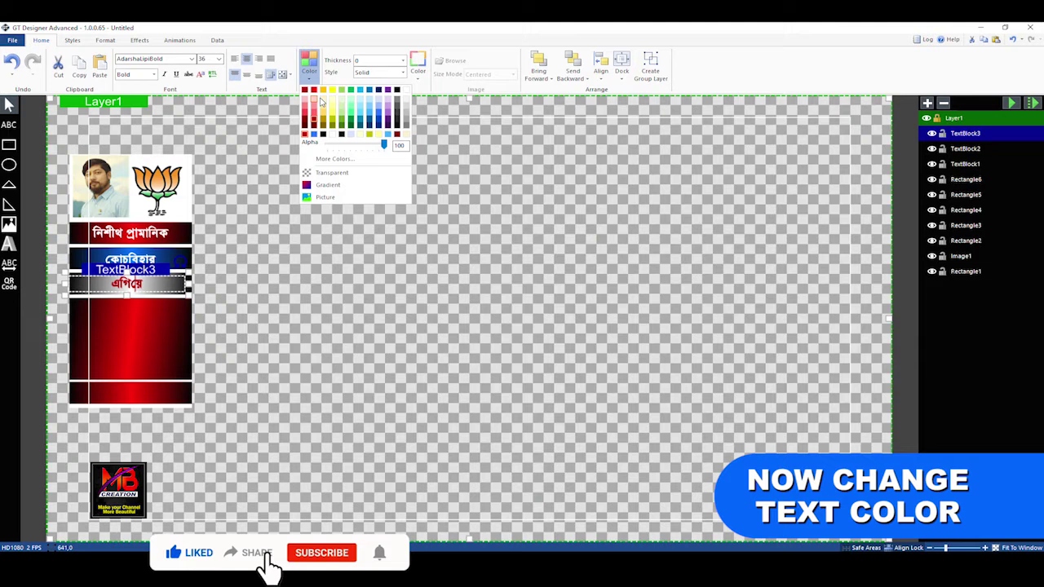
{"action": "left_click", "coordinate": [368, 106]}
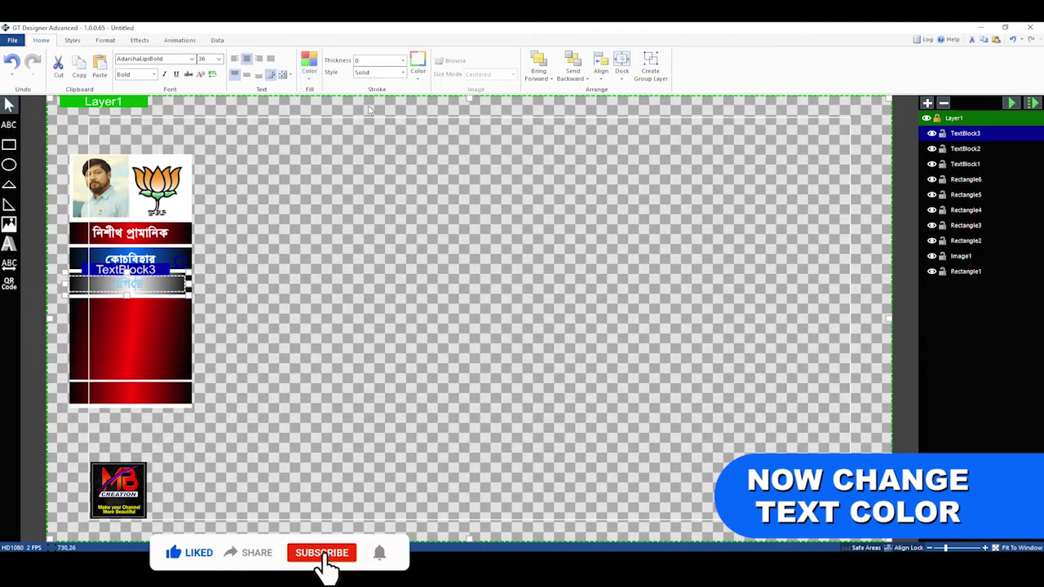
Set the fill colour of the এগিয়ে text to black and deselect it
{"action": "left_click", "coordinate": [309, 71]}
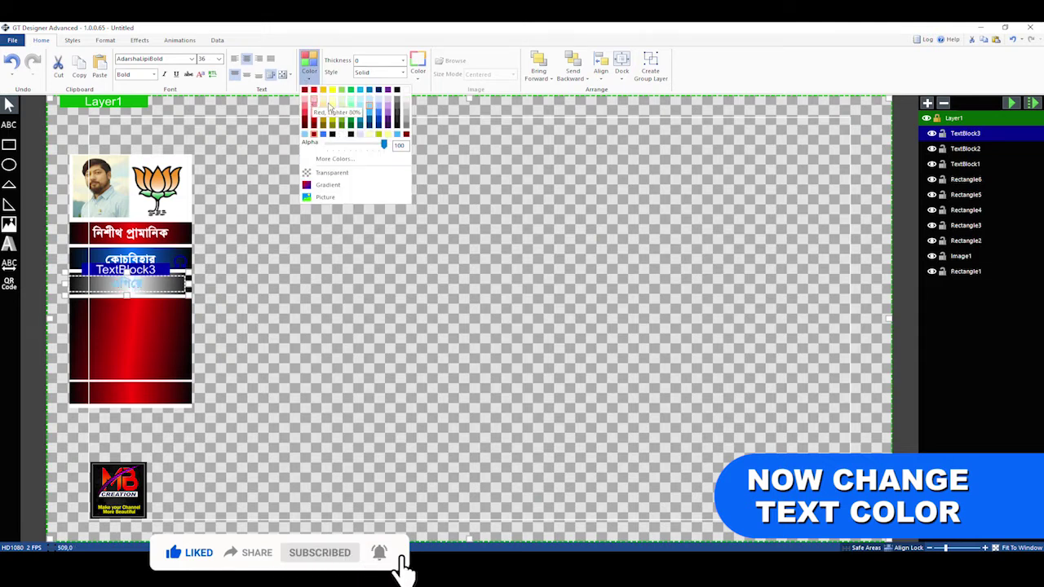
{"action": "left_click", "coordinate": [352, 134]}
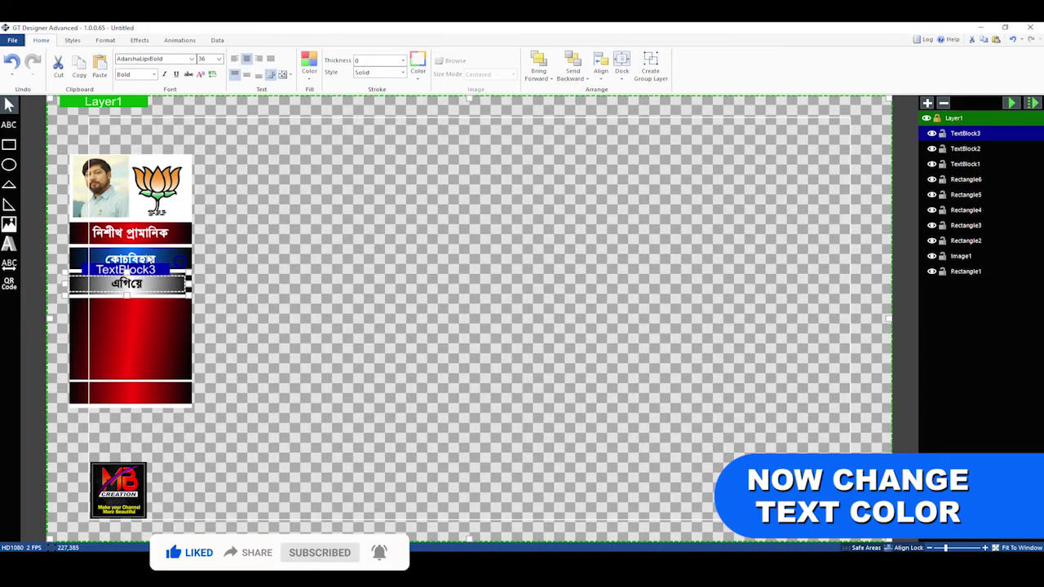
{"action": "left_click", "coordinate": [153, 260]}
{"action": "left_click", "coordinate": [355, 237]}
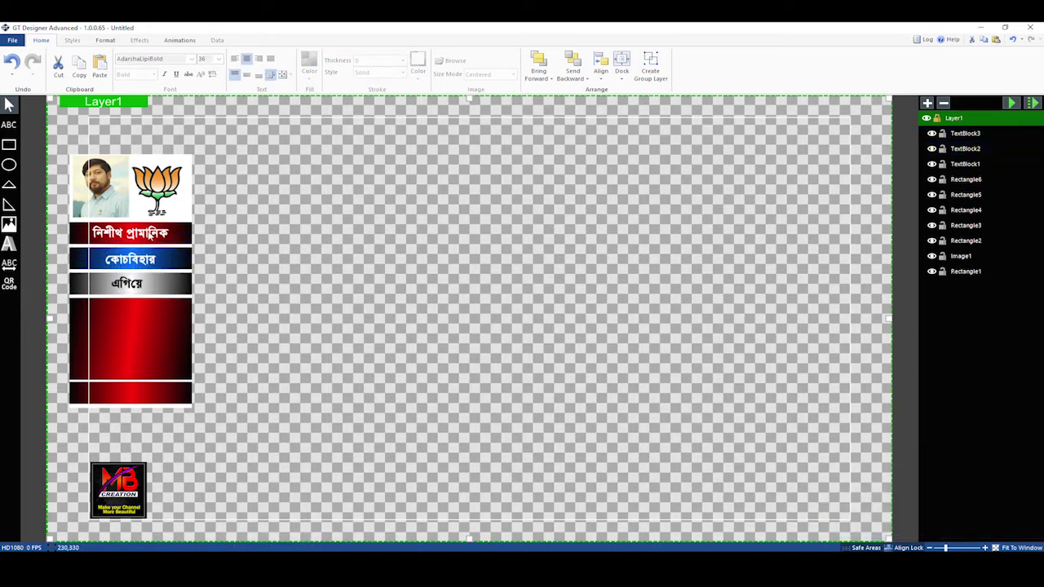
Add a text block across the bottom red strip reading FURNITURE HUB
{"action": "left_click", "coordinate": [9, 124]}
{"action": "left_click_drag", "start_coordinate": [72, 380], "coordinate": [192, 404]}
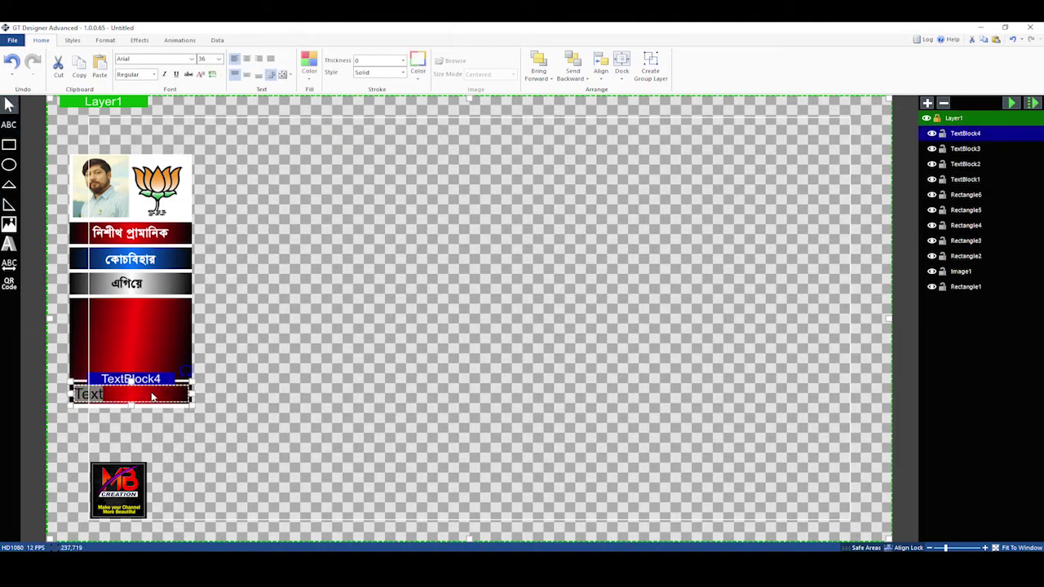
{"action": "key", "text": "BackSpace"}
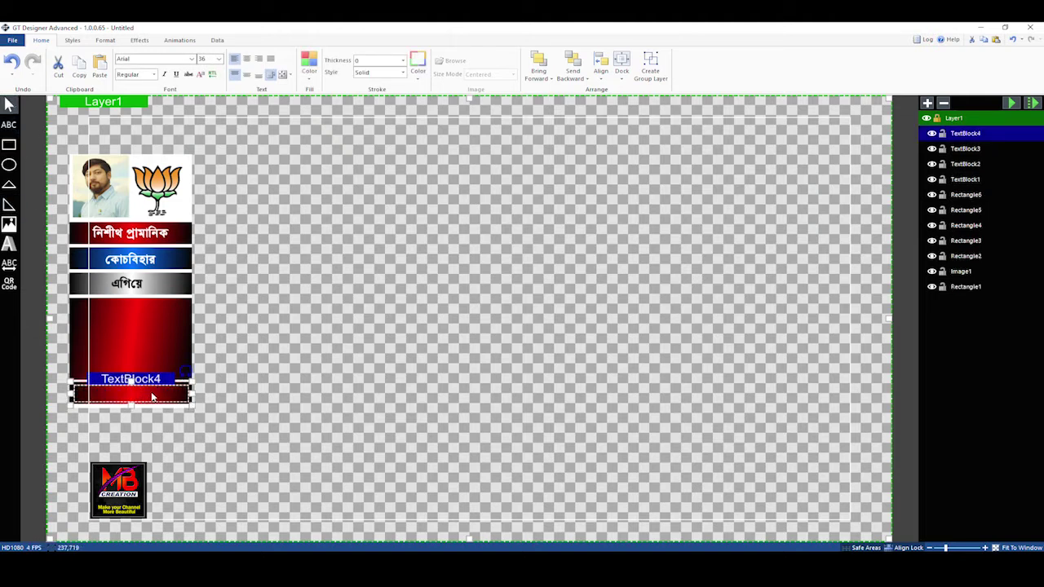
{"action": "type", "text": "FURNITURE"}
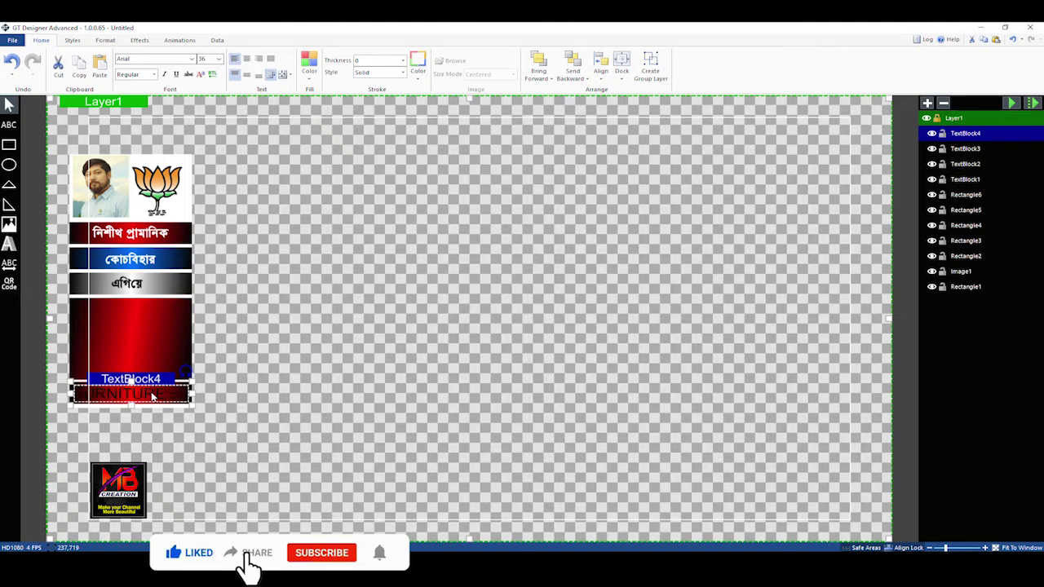
Format the FURNITURE HUB text as bold Arial Rounded MT and centre it
{"action": "key", "text": "ctrl+a"}
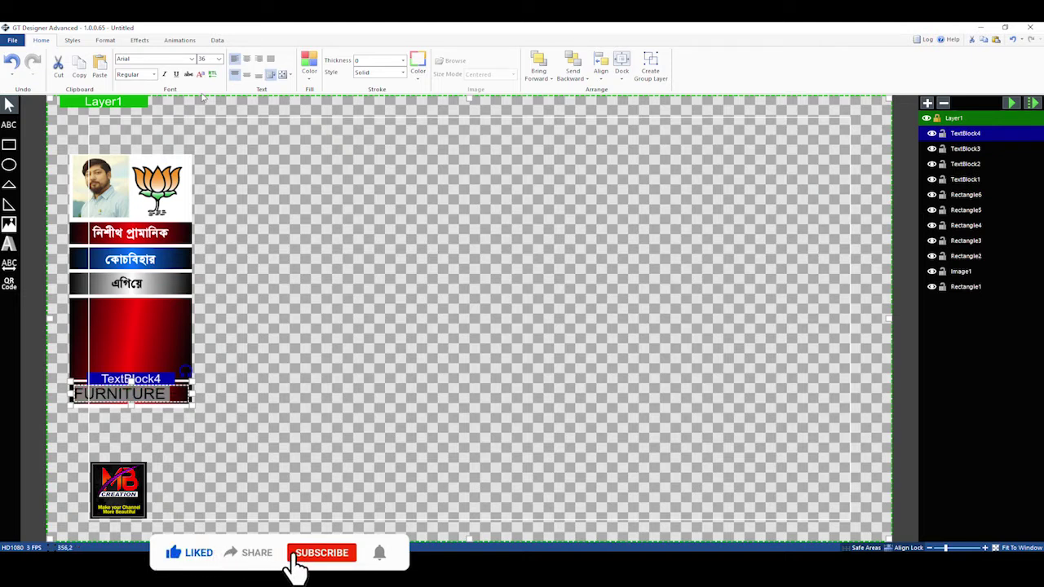
{"action": "left_click", "coordinate": [154, 75]}
{"action": "left_click", "coordinate": [130, 131]}
{"action": "left_click", "coordinate": [191, 59]}
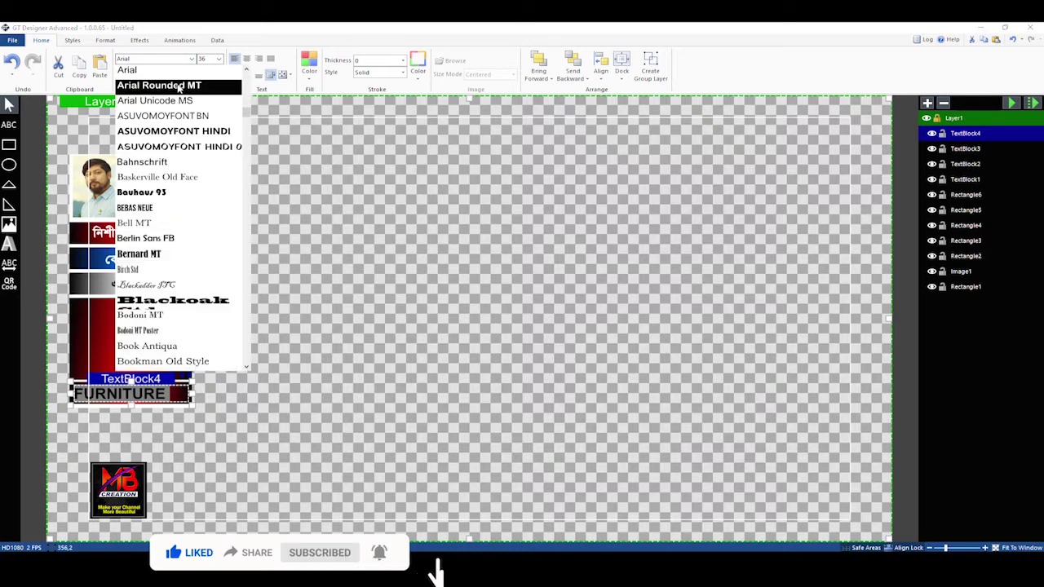
{"action": "left_click", "coordinate": [179, 87]}
{"action": "left_click", "coordinate": [218, 59]}
{"action": "left_click", "coordinate": [247, 59]}
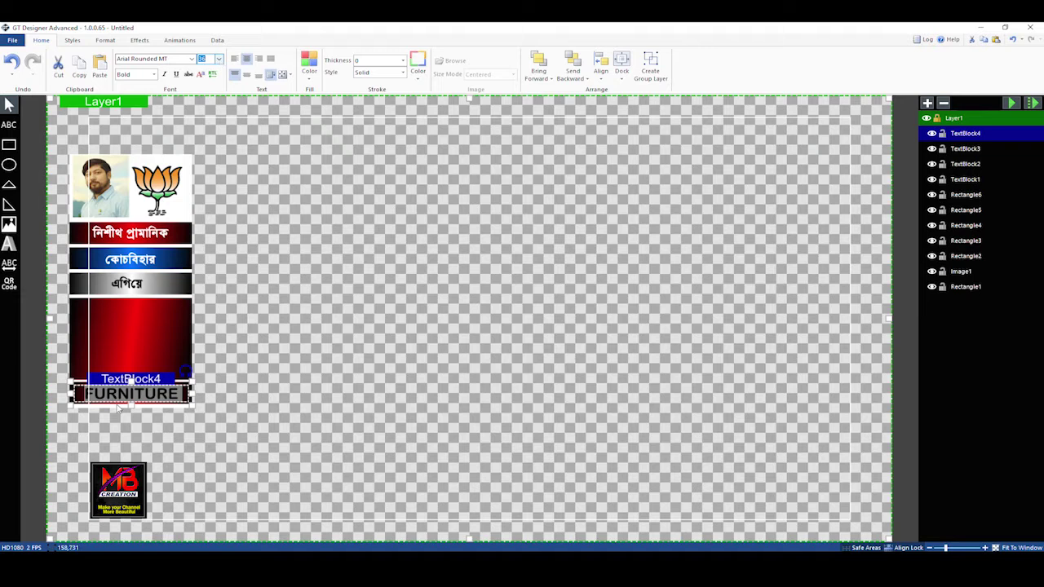
Set the FURNITURE HUB text to font size 28 with a white fill
{"action": "left_click", "coordinate": [219, 59]}
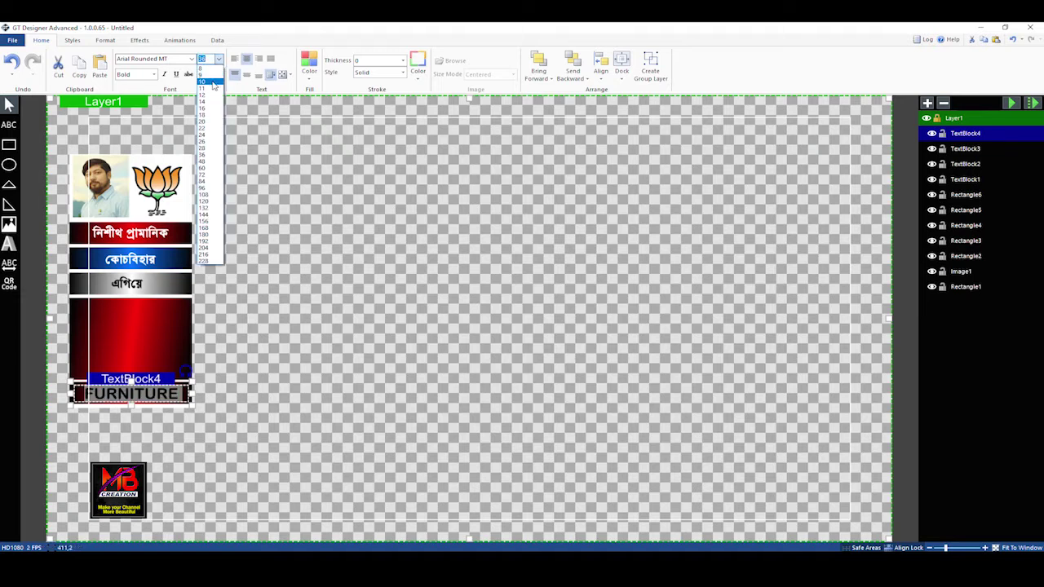
{"action": "left_click", "coordinate": [213, 85]}
{"action": "left_click", "coordinate": [219, 59]}
{"action": "left_click", "coordinate": [220, 84]}
{"action": "left_click", "coordinate": [219, 59]}
{"action": "left_click", "coordinate": [208, 148]}
{"action": "left_click", "coordinate": [309, 67]}
{"action": "left_click", "coordinate": [344, 137]}
{"action": "left_click", "coordinate": [299, 222]}
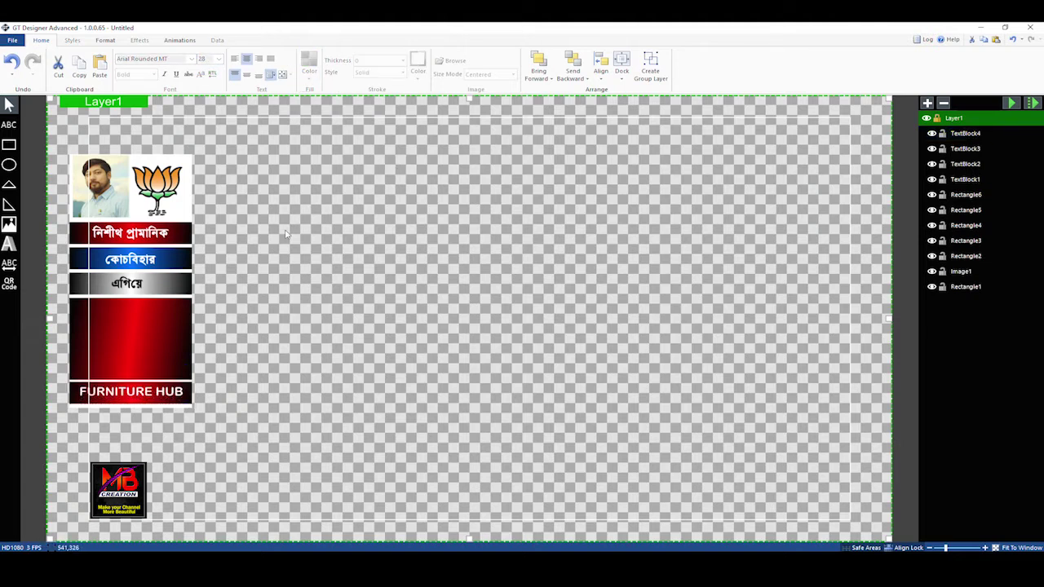
Insert the doctor illustration, scale it down to the panel's width and place it on the tall red block
{"action": "left_click", "coordinate": [9, 224]}
{"action": "double_click", "coordinate": [544, 163]}
{"action": "left_click_drag", "start_coordinate": [231, 173], "coordinate": [245, 305]}
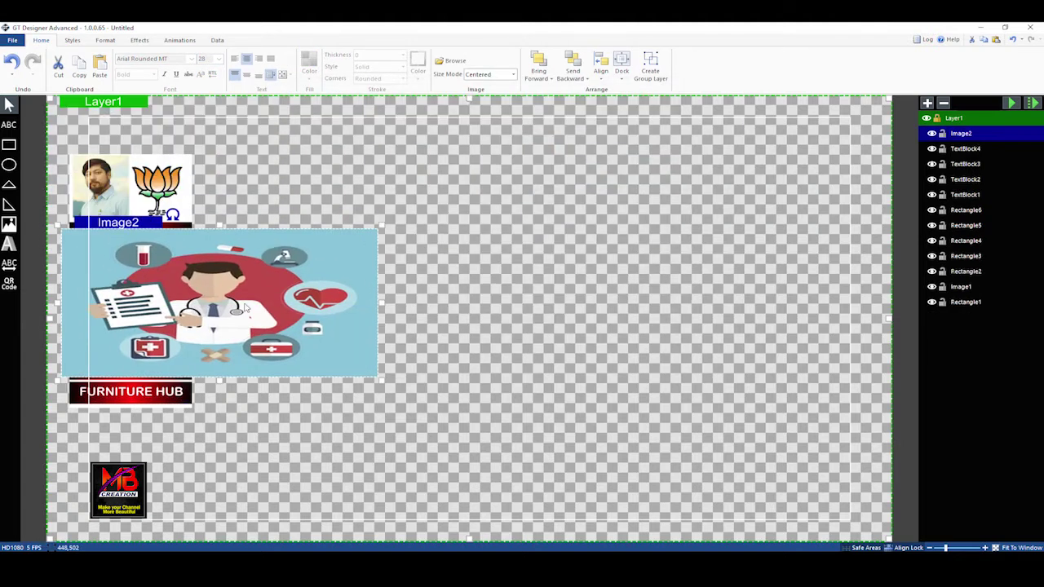
{"action": "left_click_drag", "start_coordinate": [379, 232], "coordinate": [193, 305]}
{"action": "left_click_drag", "start_coordinate": [143, 331], "coordinate": [128, 296]}
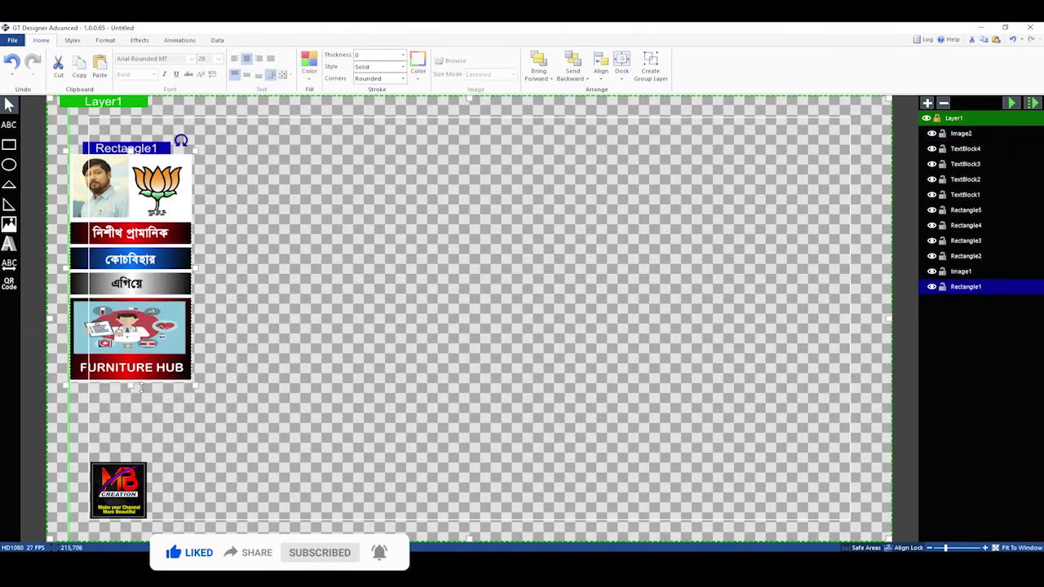
{"action": "left_click", "coordinate": [329, 406]}
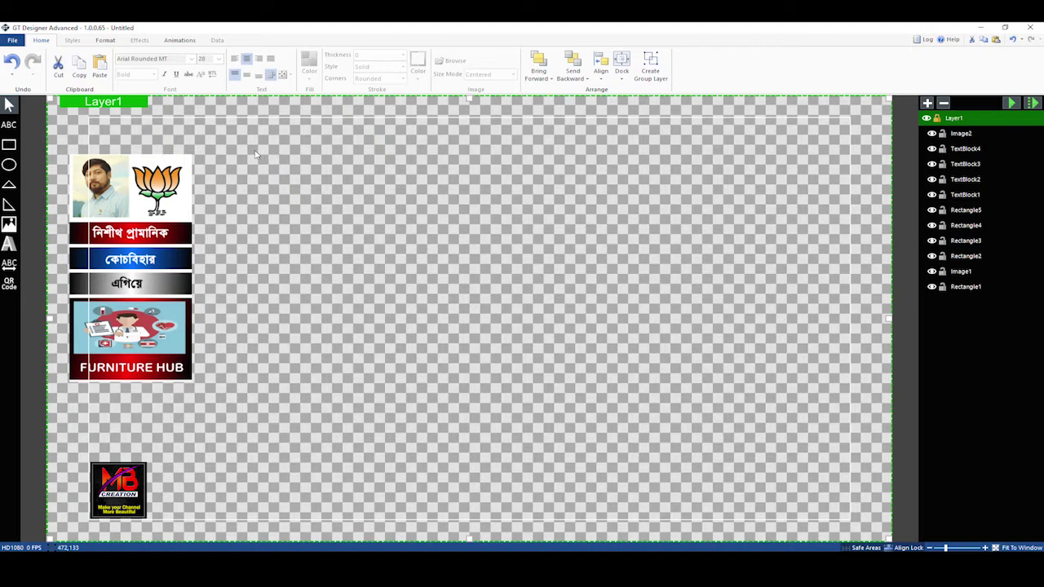
{"action": "left_click", "coordinate": [958, 136]}
{"action": "left_click", "coordinate": [960, 152], "text": "ctrl"}
{"action": "left_click", "coordinate": [962, 167], "text": "ctrl"}
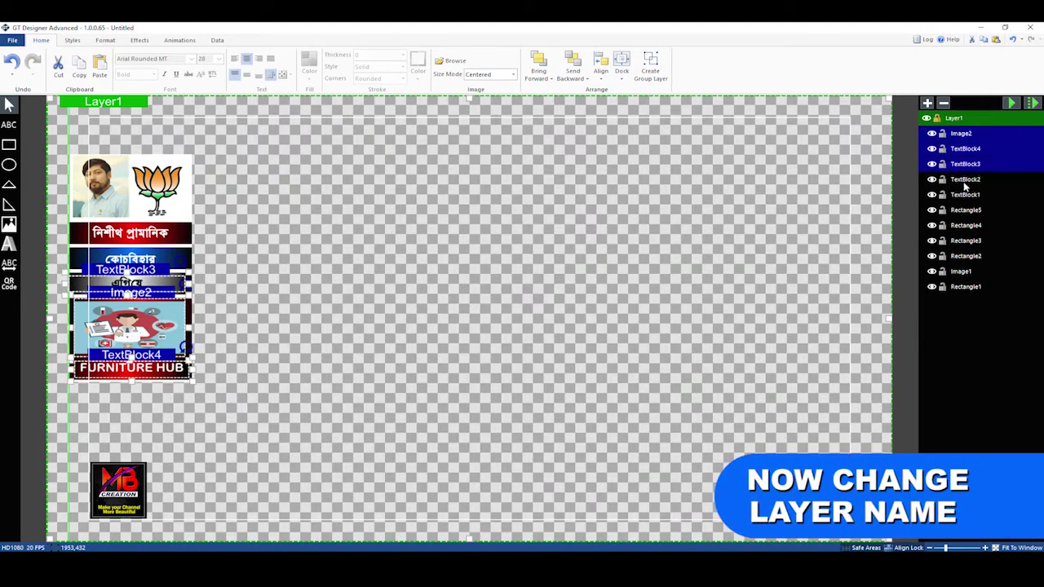
{"action": "left_click", "coordinate": [969, 287]}
Rename the Image1 layer holding the candidate photo and lotus symbol as ELC IMAGE
{"action": "left_click", "coordinate": [966, 274]}
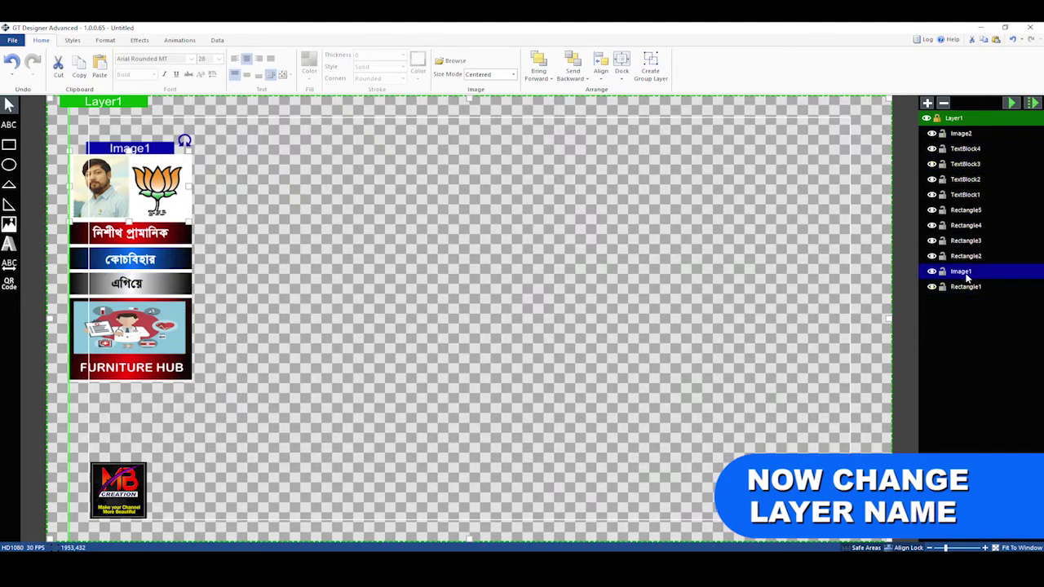
{"action": "right_click", "coordinate": [968, 277]}
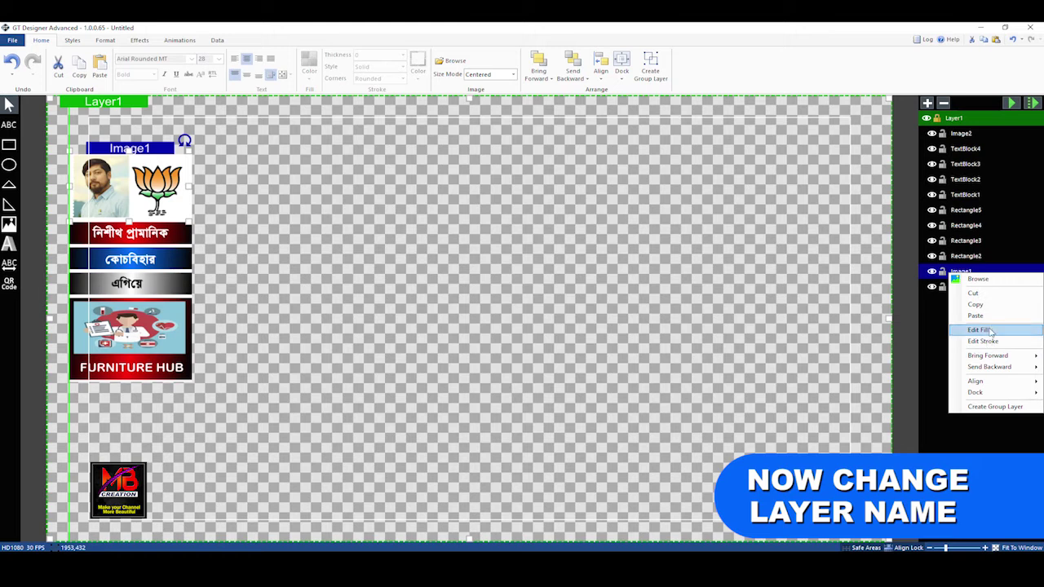
{"action": "left_click", "coordinate": [979, 273]}
{"action": "left_click", "coordinate": [979, 272]}
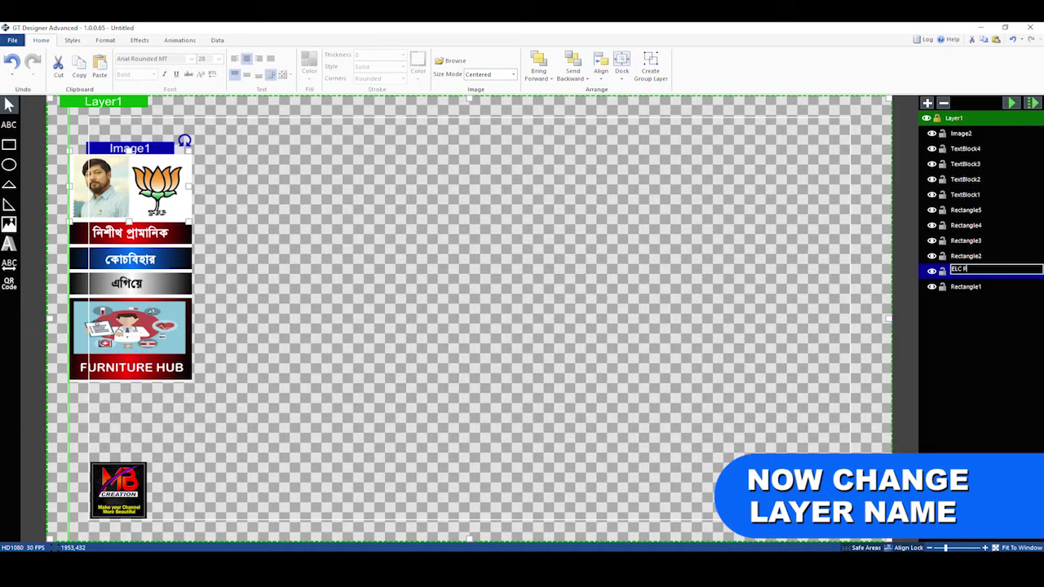
{"action": "key", "text": "BackSpace"}
{"action": "key", "text": "BackSpace"}
{"action": "key", "text": "BackSpace"}
{"action": "type", "text": "IMAGE"}
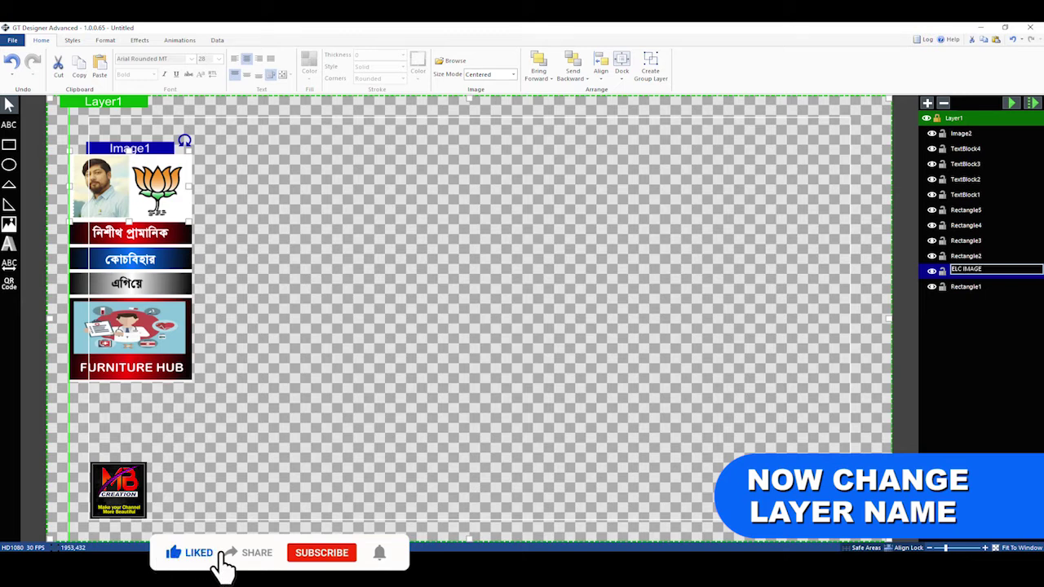
{"action": "key", "text": "Return"}
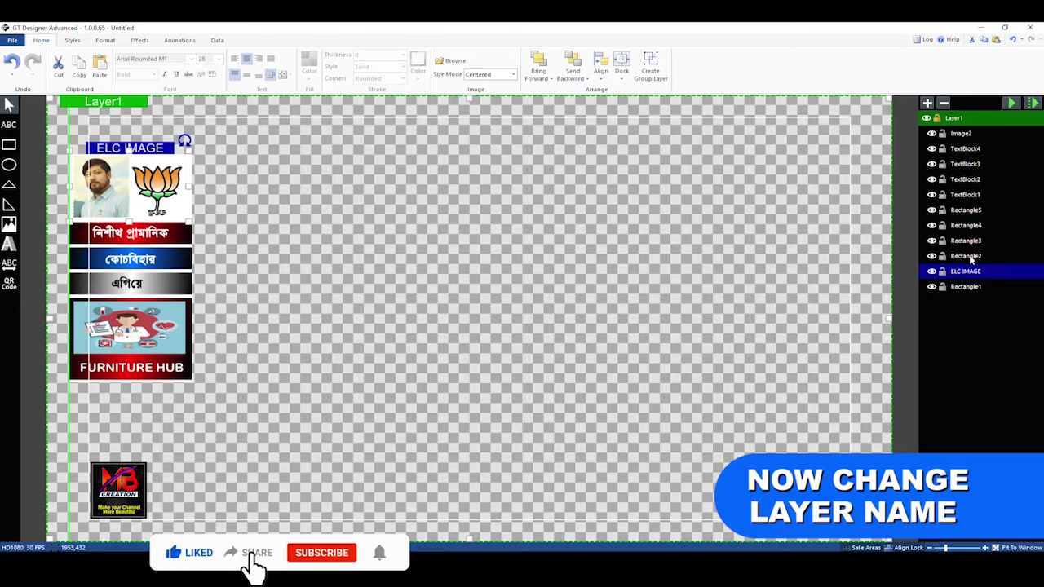
Rename TextBlock1, the candidate name text on the upper red strip, as ELC NAME
{"action": "left_click", "coordinate": [973, 195]}
{"action": "right_click", "coordinate": [974, 198]}
{"action": "left_click", "coordinate": [974, 199]}
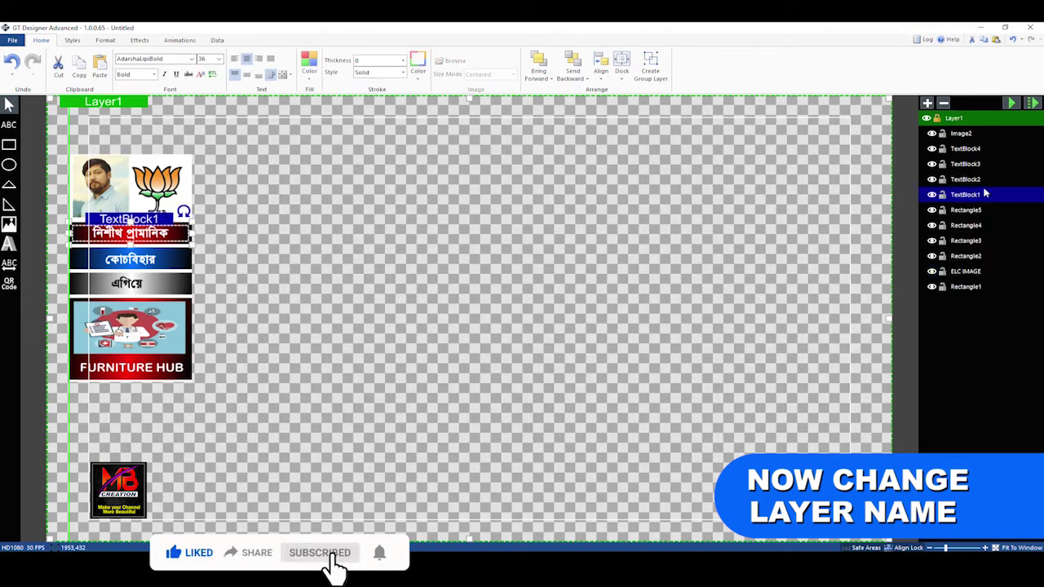
{"action": "type", "text": "ELC NAME"}
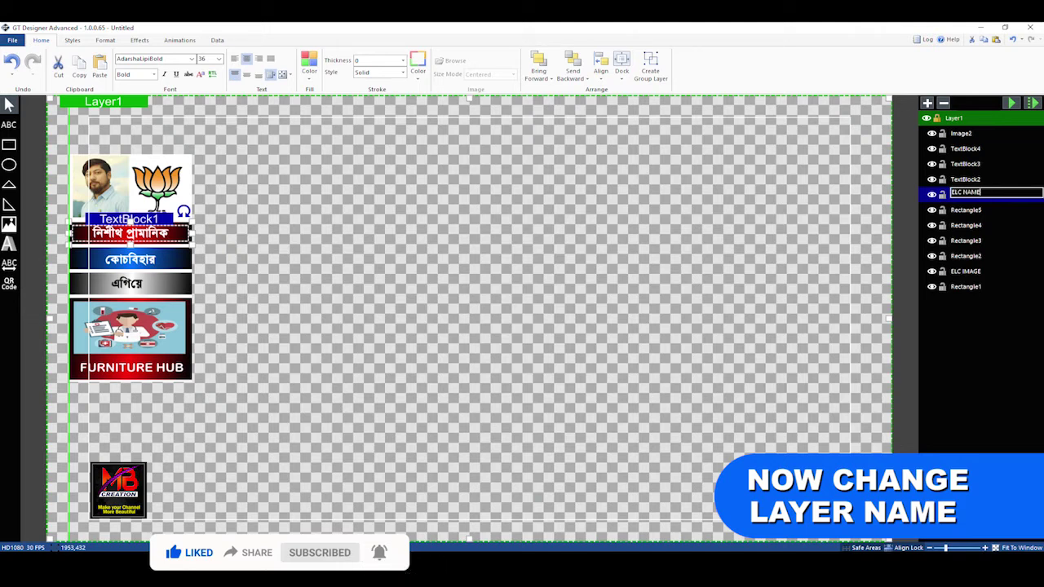
{"action": "key", "text": "Return"}
Rename TextBlock2, the text on the blue strip, as ELC LOCTION
{"action": "left_click", "coordinate": [965, 181]}
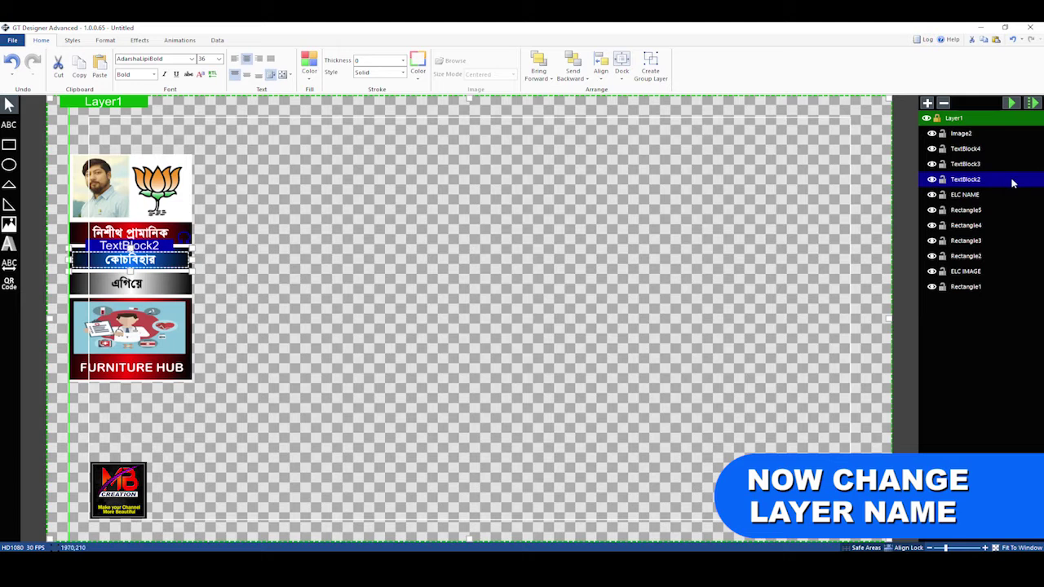
{"action": "right_click", "coordinate": [973, 181]}
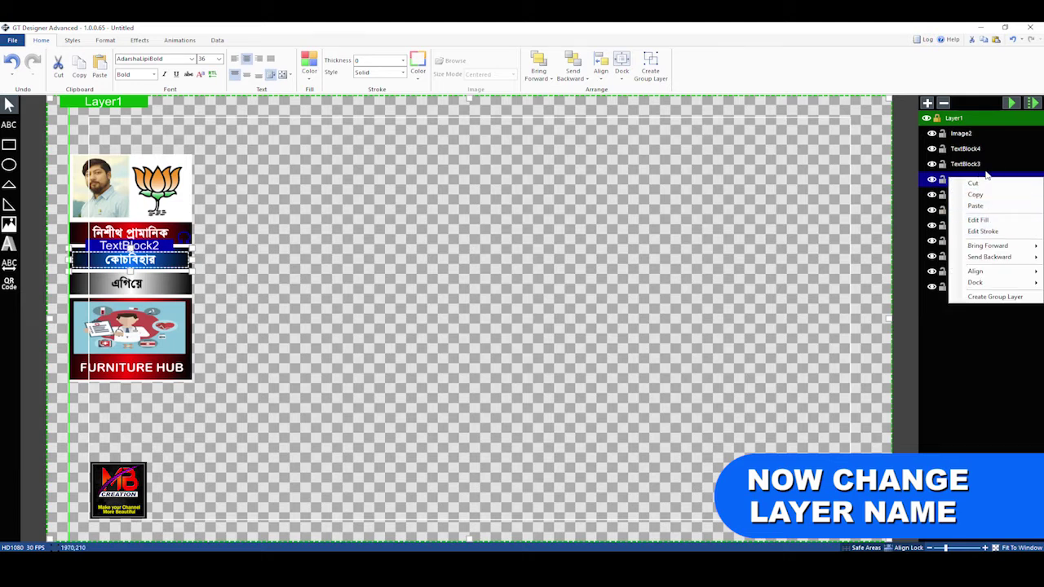
{"action": "left_click", "coordinate": [987, 179]}
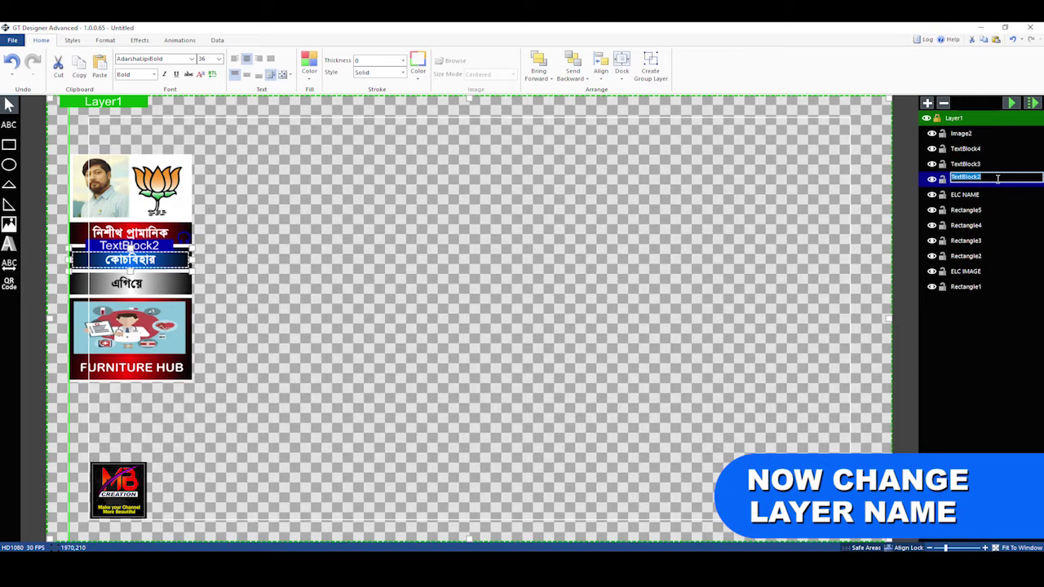
{"action": "type", "text": "ELC LOCTION"}
{"action": "key", "text": "Return"}
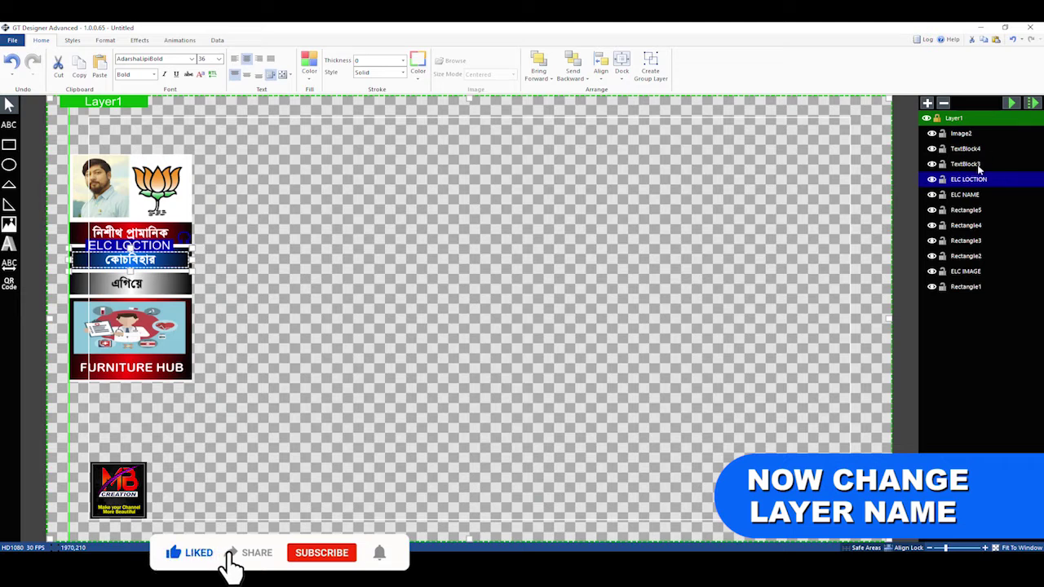
Rename the blue strip's text layer as ELC AREA
{"action": "right_click", "coordinate": [975, 181]}
{"action": "double_click", "coordinate": [984, 178]}
{"action": "left_click_drag", "start_coordinate": [997, 177], "coordinate": [962, 178]}
{"action": "type", "text": "AREA"}
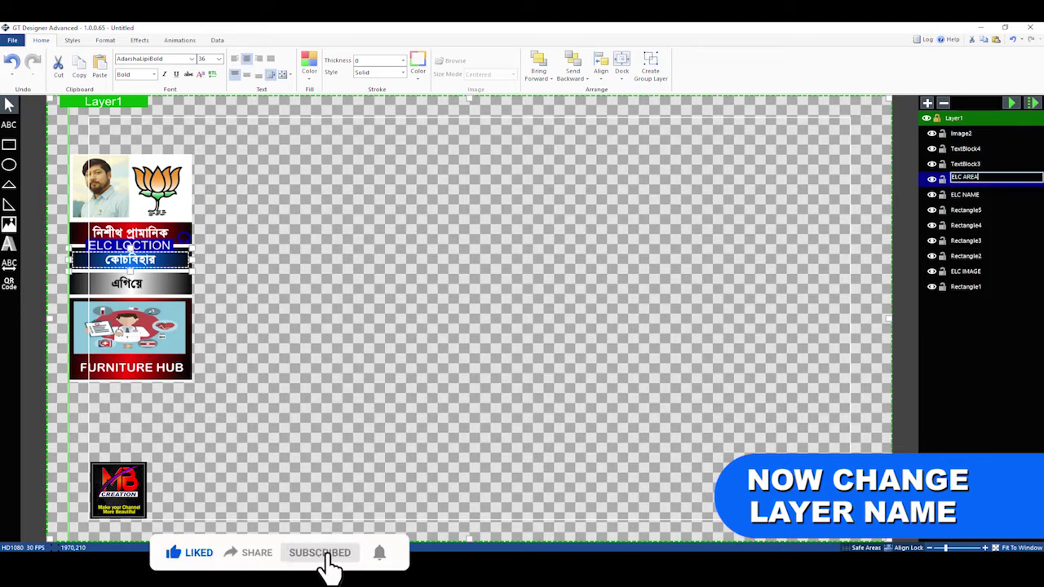
Rename TextBlock3, the text on the grey strip, as ELC STATUS
{"action": "left_click", "coordinate": [996, 165]}
{"action": "left_click", "coordinate": [997, 166]}
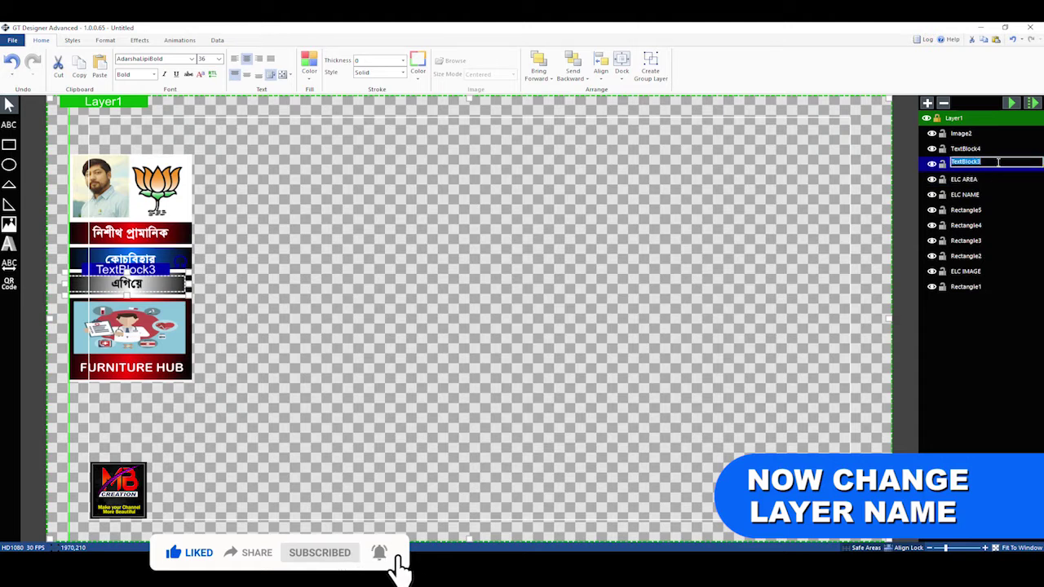
{"action": "type", "text": "ELC STATUS"}
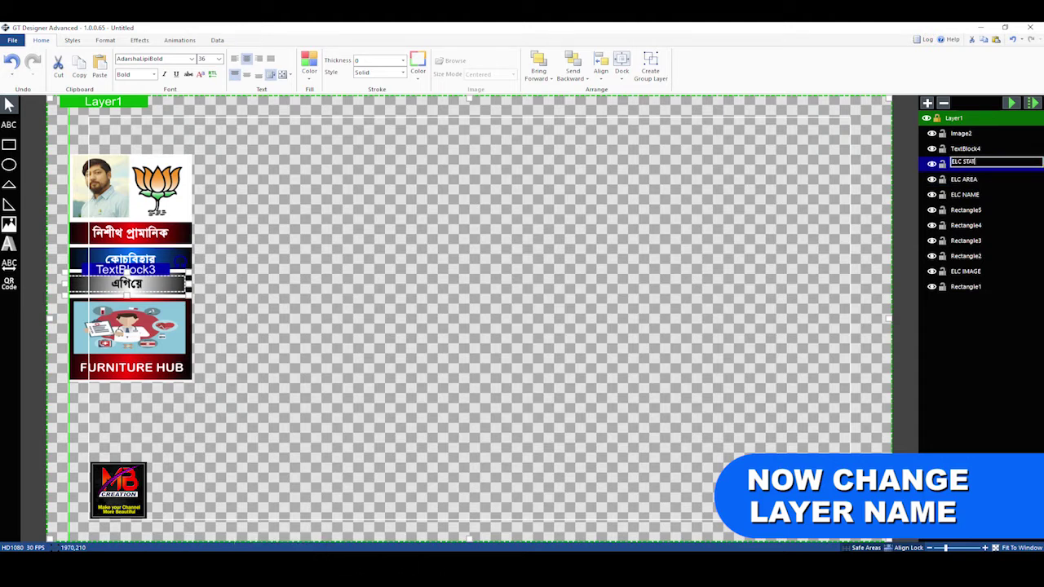
Rename the FURNITURE HUB text layer as ADD NAME and the doctor illustration layer as ADD IMAGE
{"action": "left_click", "coordinate": [965, 151]}
{"action": "left_click", "coordinate": [993, 147]}
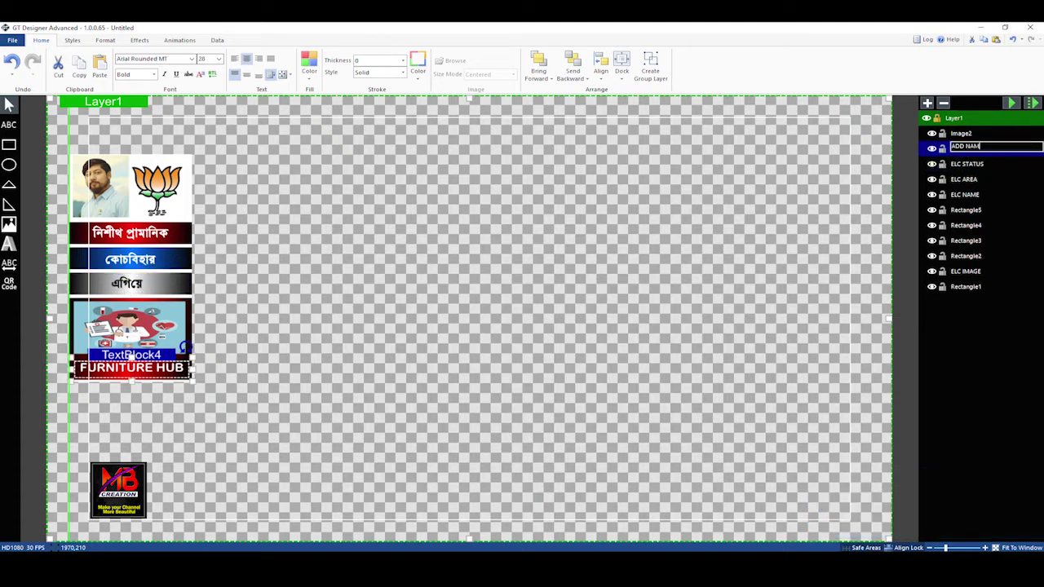
{"action": "key", "text": "Return"}
{"action": "left_click", "coordinate": [980, 134]}
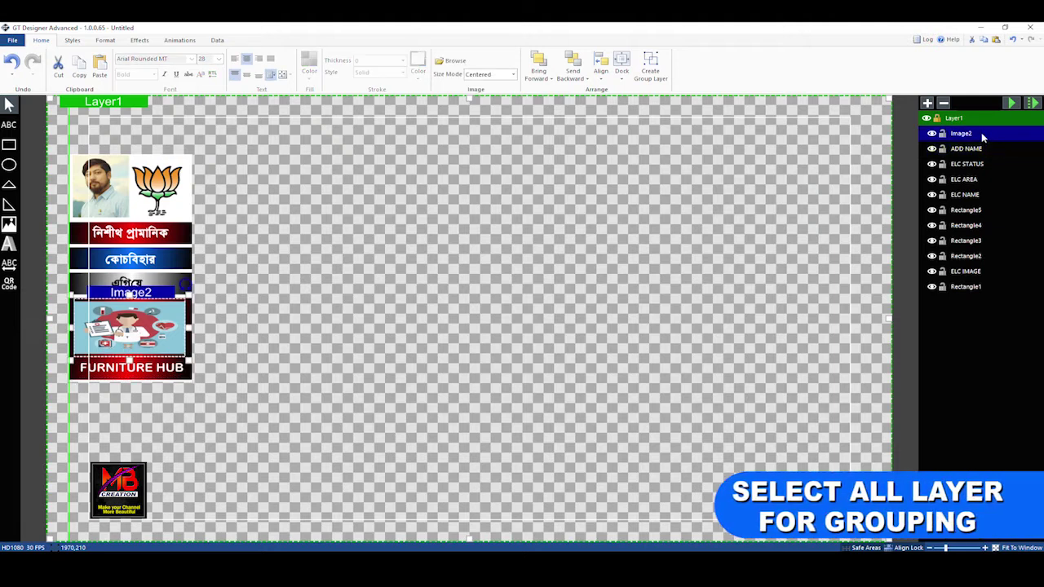
{"action": "left_click", "coordinate": [983, 133]}
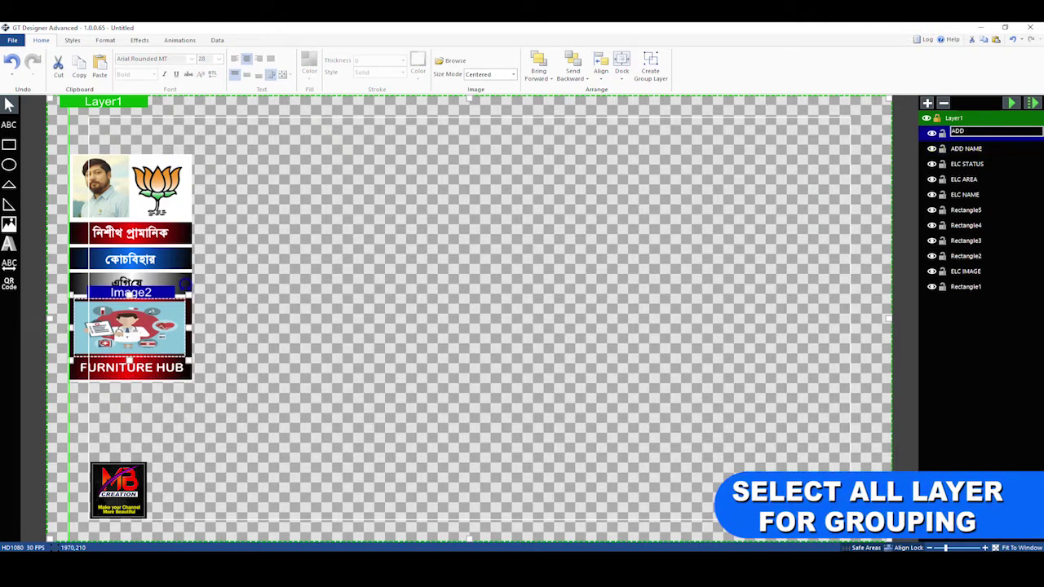
{"action": "left_click", "coordinate": [970, 166]}
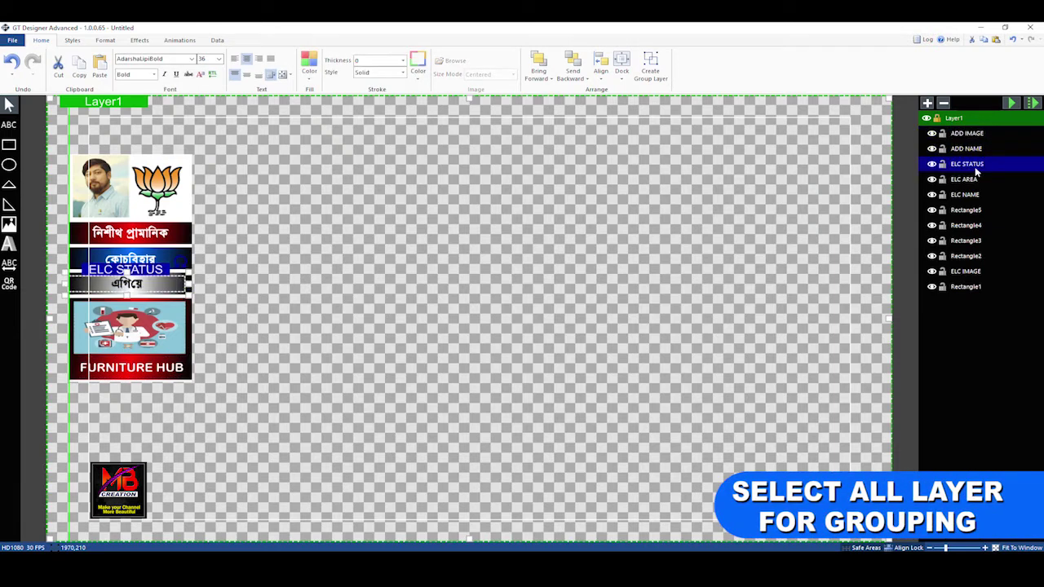
{"action": "left_click", "coordinate": [954, 136], "text": "ctrl"}
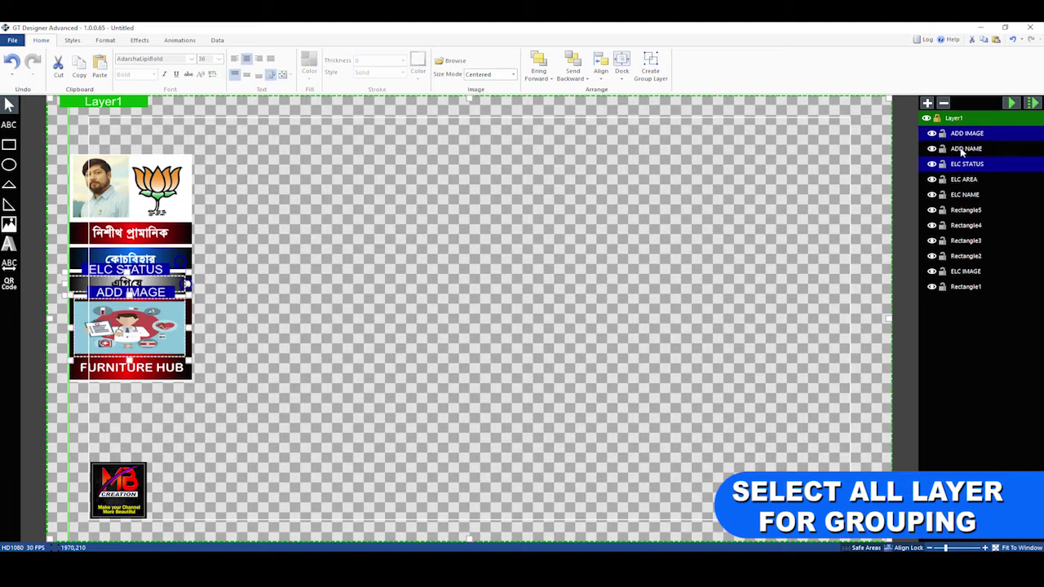
{"action": "left_click", "coordinate": [960, 150], "text": "ctrl"}
{"action": "left_click", "coordinate": [965, 182], "text": "ctrl"}
{"action": "left_click", "coordinate": [966, 197], "text": "ctrl"}
{"action": "left_click", "coordinate": [967, 213], "text": "ctrl"}
{"action": "left_click", "coordinate": [966, 227], "text": "ctrl"}
{"action": "left_click_drag", "start_coordinate": [967, 245], "coordinate": [967, 292]}
Select all the panel elements from Rectangle1 up to ADD IMAGE and combine them into a new group layer
{"action": "left_click", "coordinate": [977, 258]}
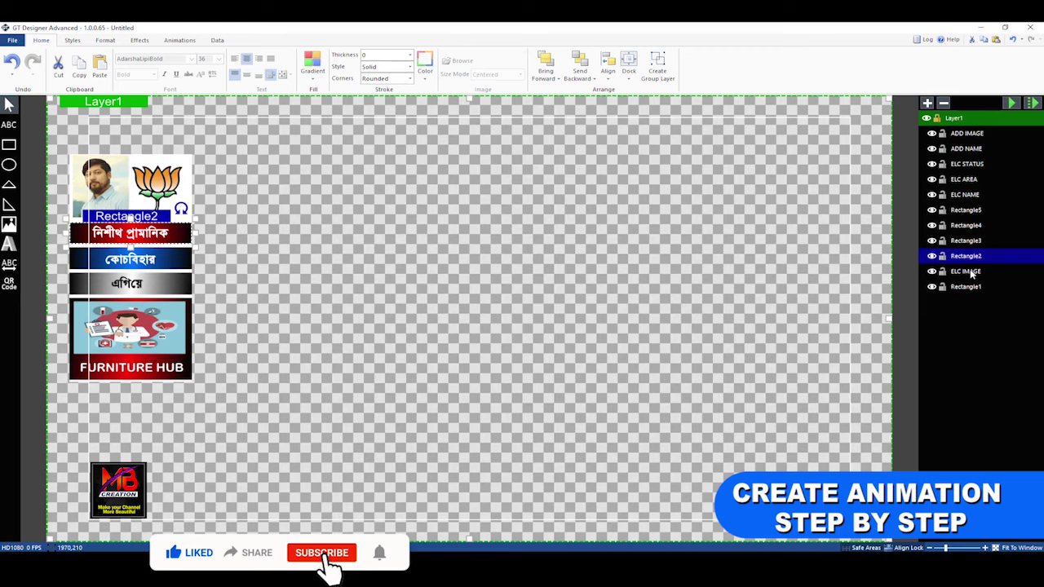
{"action": "left_click_drag", "start_coordinate": [971, 276], "coordinate": [972, 143]}
{"action": "right_click", "coordinate": [972, 143]}
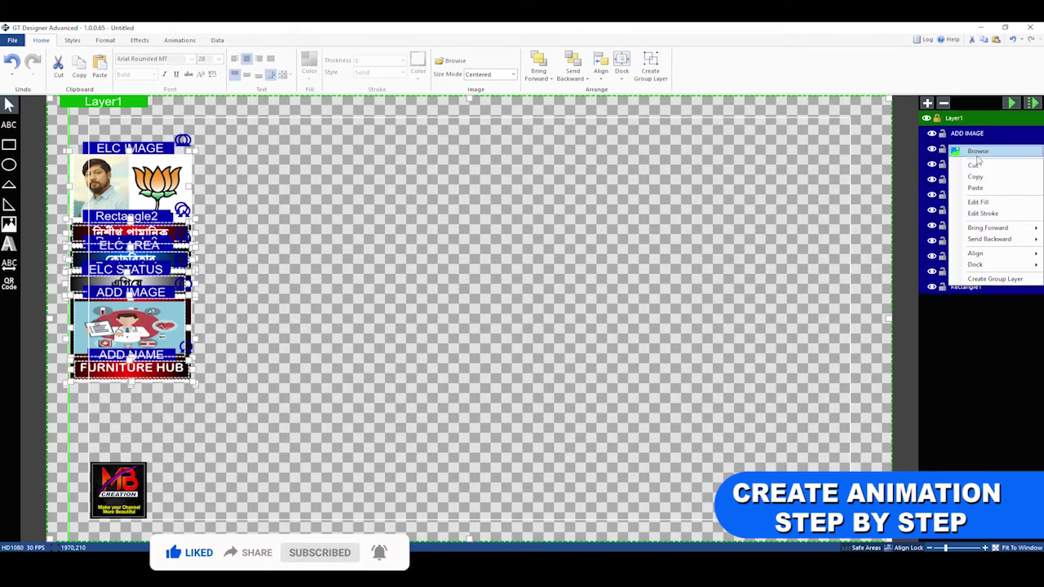
{"action": "left_click", "coordinate": [979, 276]}
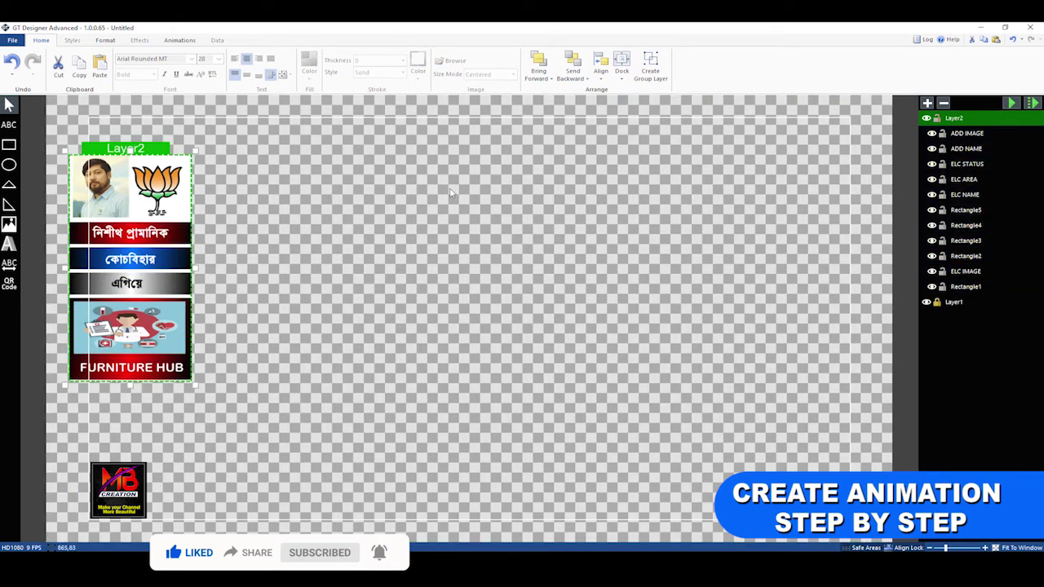
Apply a Reveal transition to Rectangle1 in the TransitionIn storyboard and preview the animation
{"action": "left_click", "coordinate": [967, 134]}
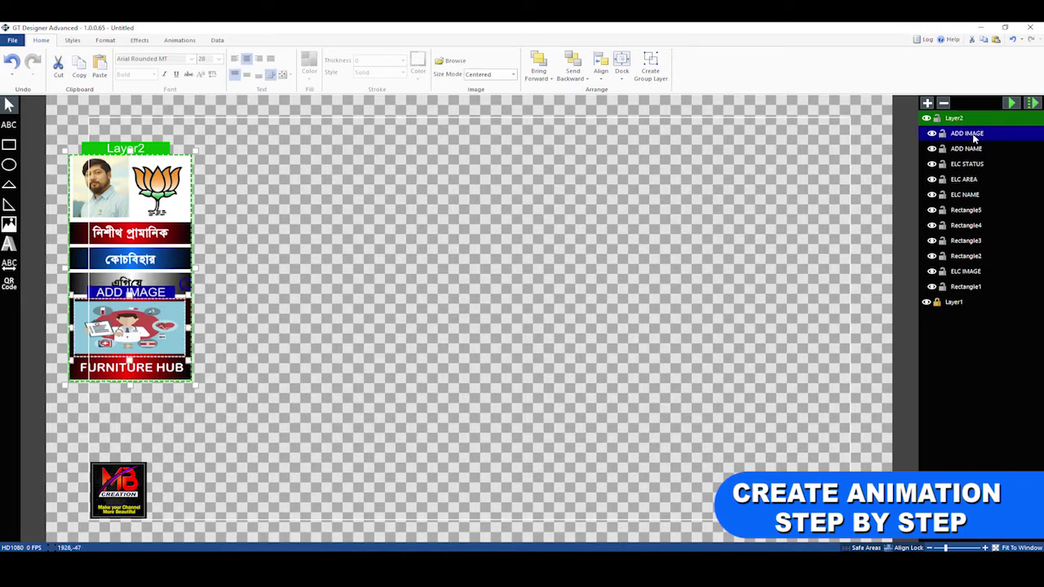
{"action": "left_click", "coordinate": [967, 287]}
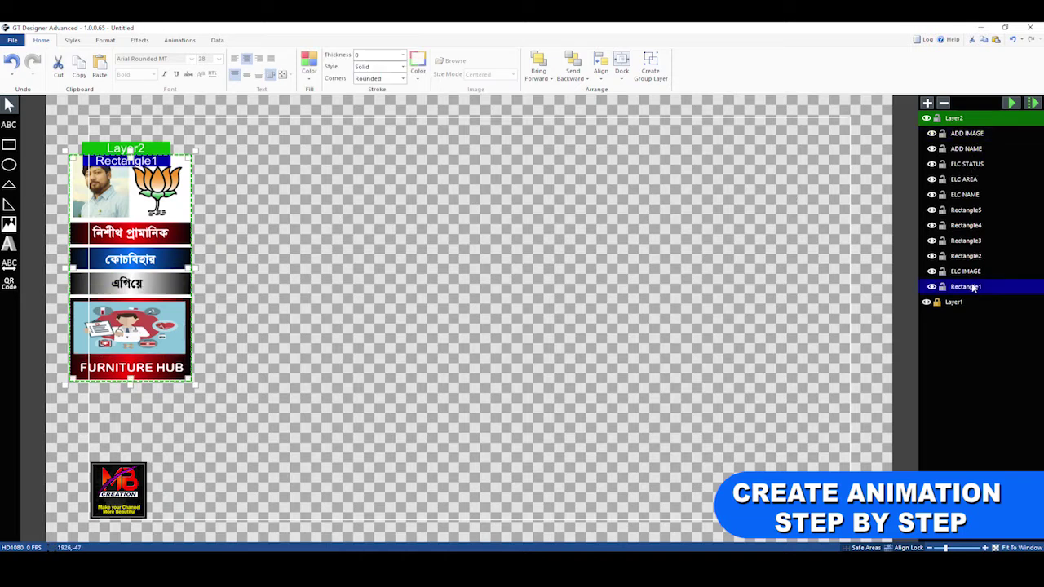
{"action": "left_click", "coordinate": [139, 41]}
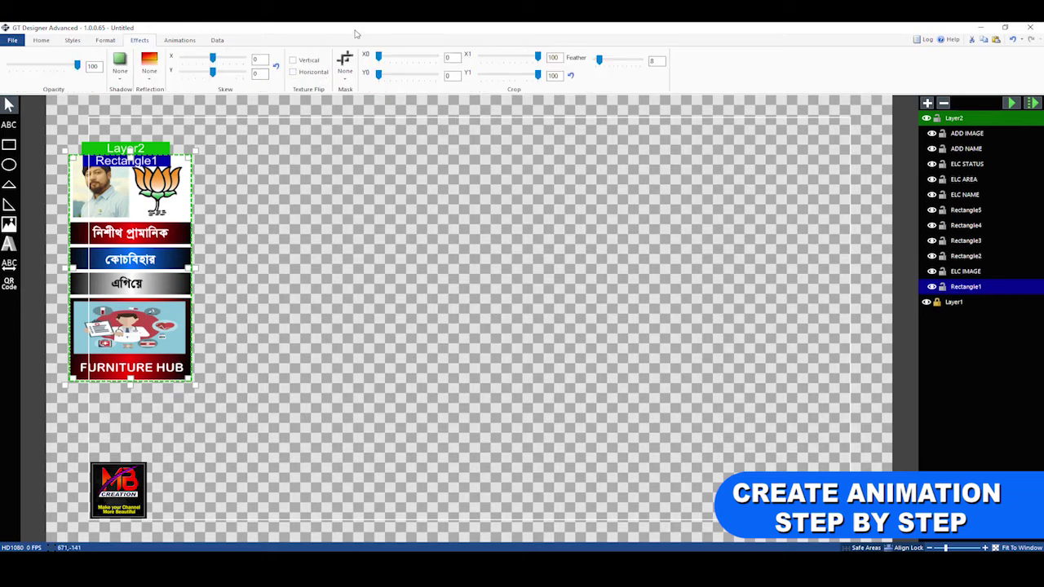
{"action": "left_click", "coordinate": [181, 41]}
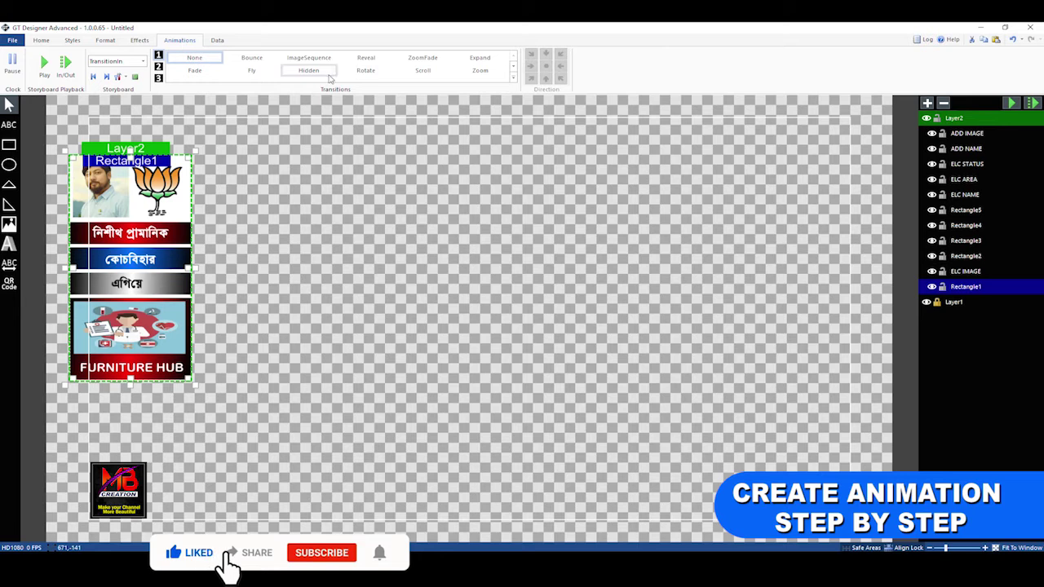
{"action": "left_click", "coordinate": [137, 62]}
{"action": "left_click", "coordinate": [136, 75]}
{"action": "left_click", "coordinate": [366, 58]}
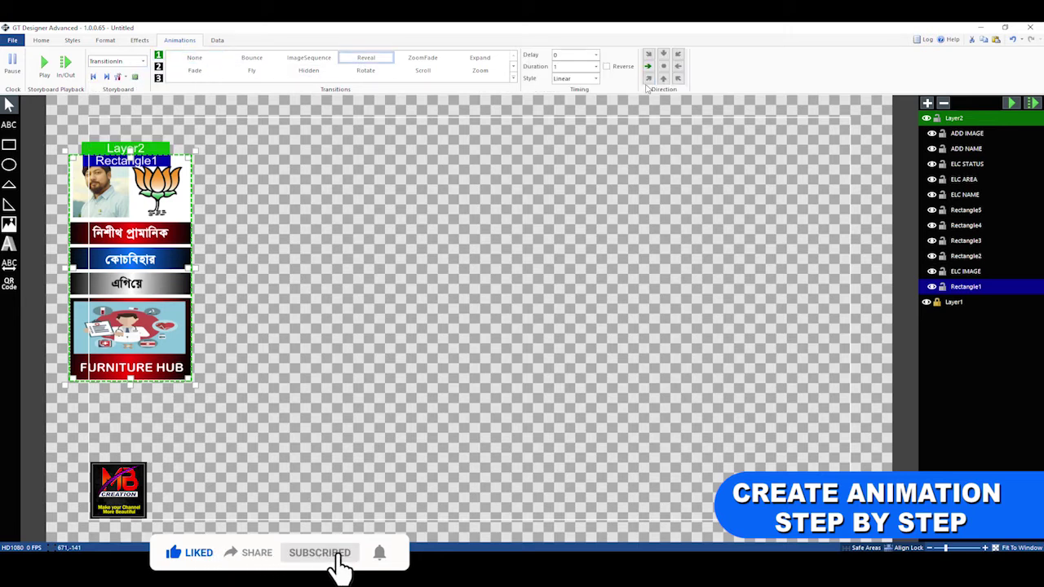
{"action": "left_click", "coordinate": [1032, 104]}
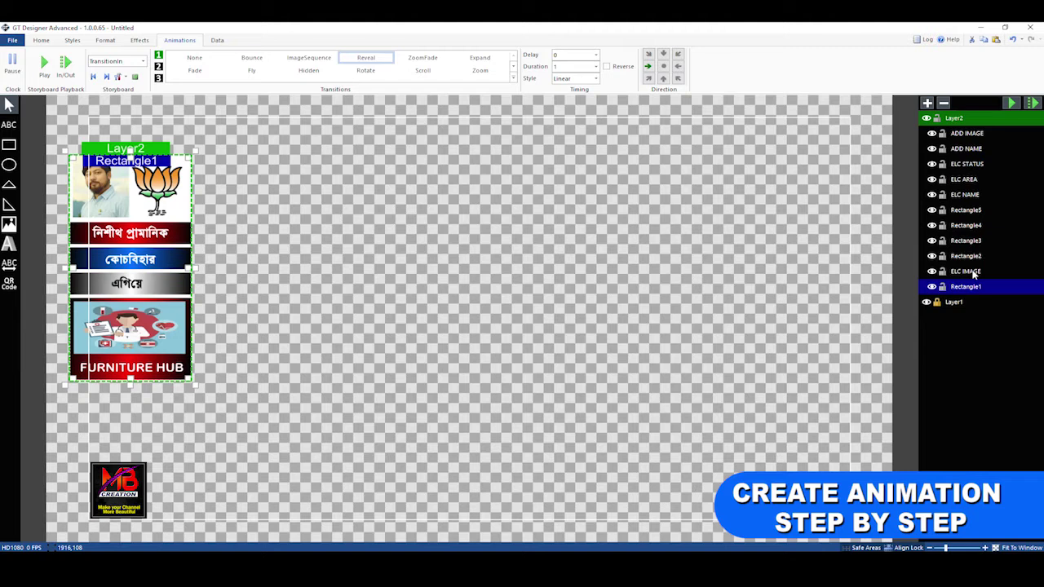
Give ELC IMAGE an entrance transition with a 0.5 delay, trying Reveal before switching to Zoom, and preview it
{"action": "left_click", "coordinate": [973, 273]}
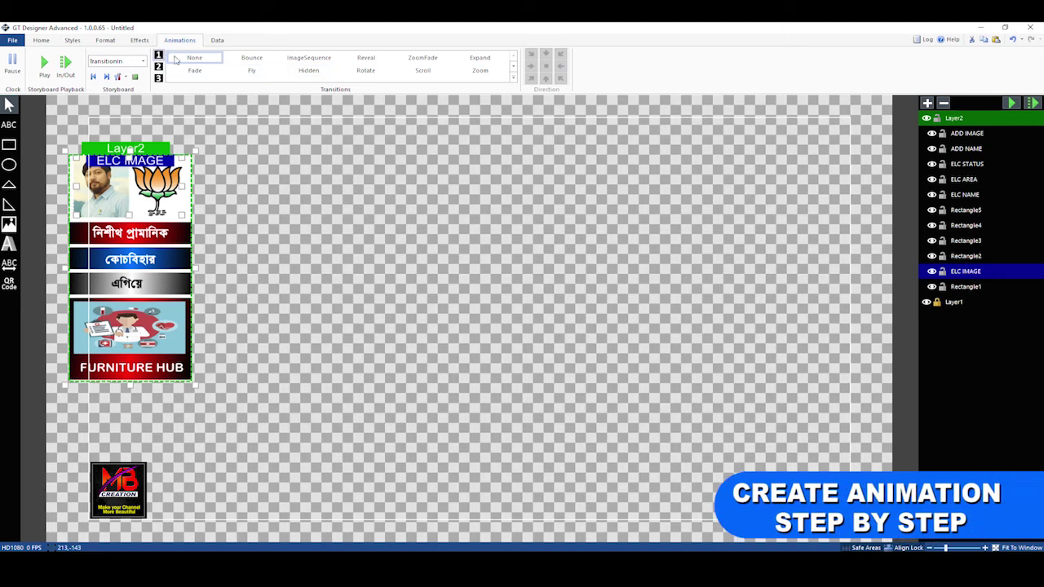
{"action": "left_click", "coordinate": [365, 57]}
{"action": "left_click", "coordinate": [580, 55]}
{"action": "type", "text": "0.5"}
{"action": "left_click", "coordinate": [648, 66]}
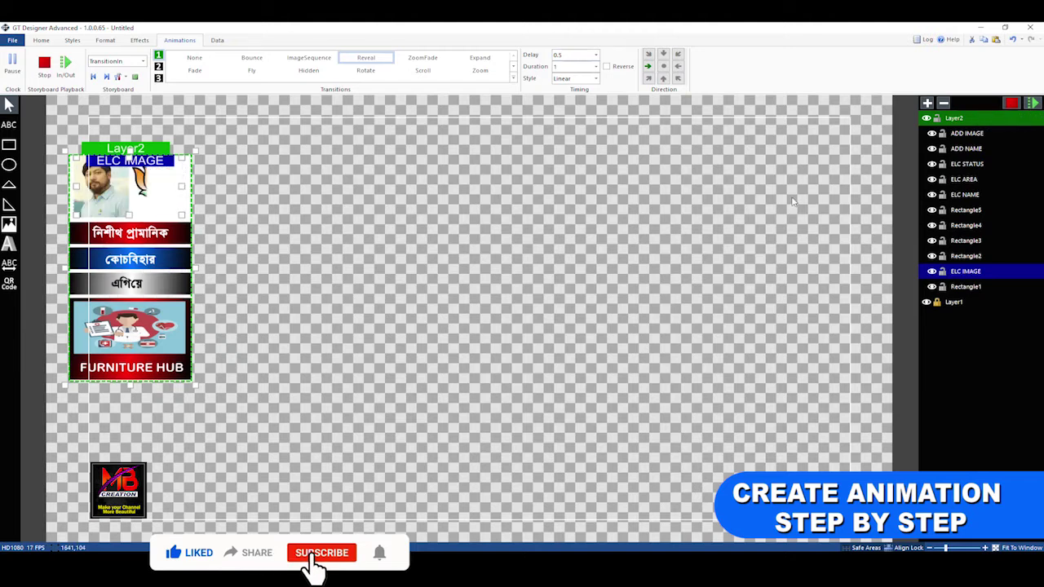
{"action": "left_click", "coordinate": [481, 73]}
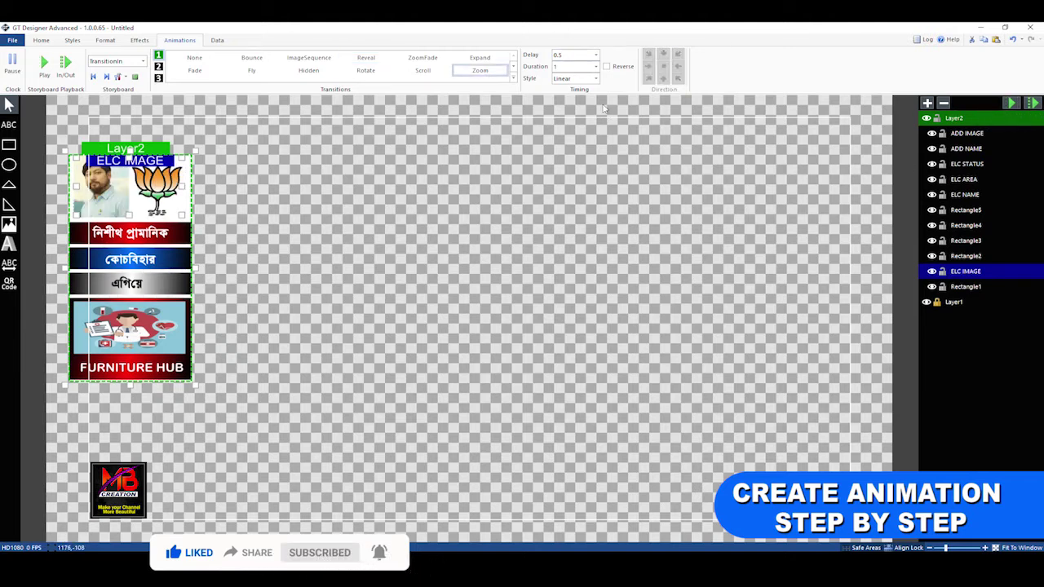
{"action": "left_click", "coordinate": [1011, 103]}
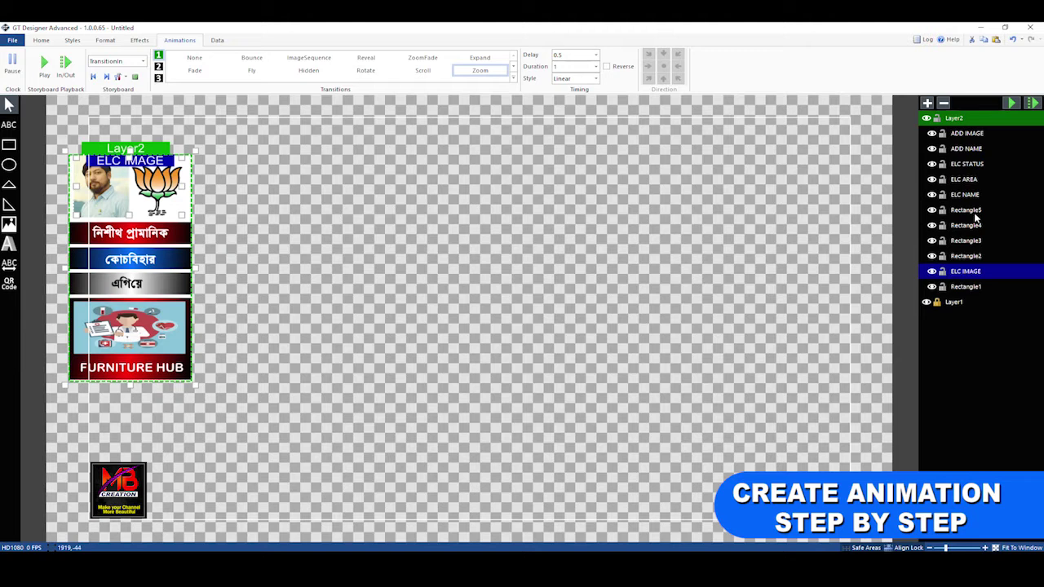
Apply a Reveal transition with a 0.10 delay to Rectangle2 and preview the in/out animation
{"action": "left_click", "coordinate": [967, 256]}
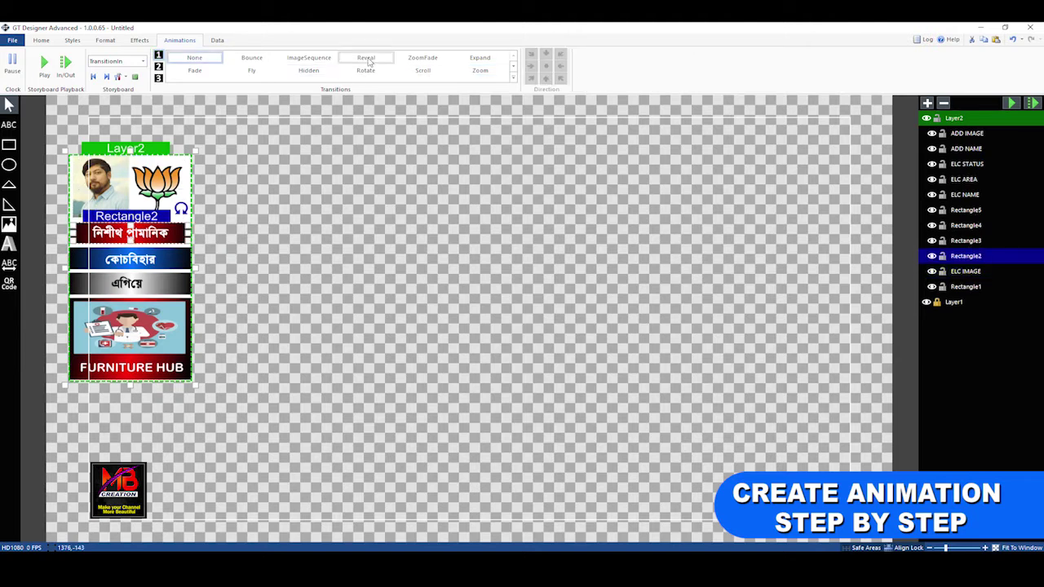
{"action": "left_click", "coordinate": [366, 57]}
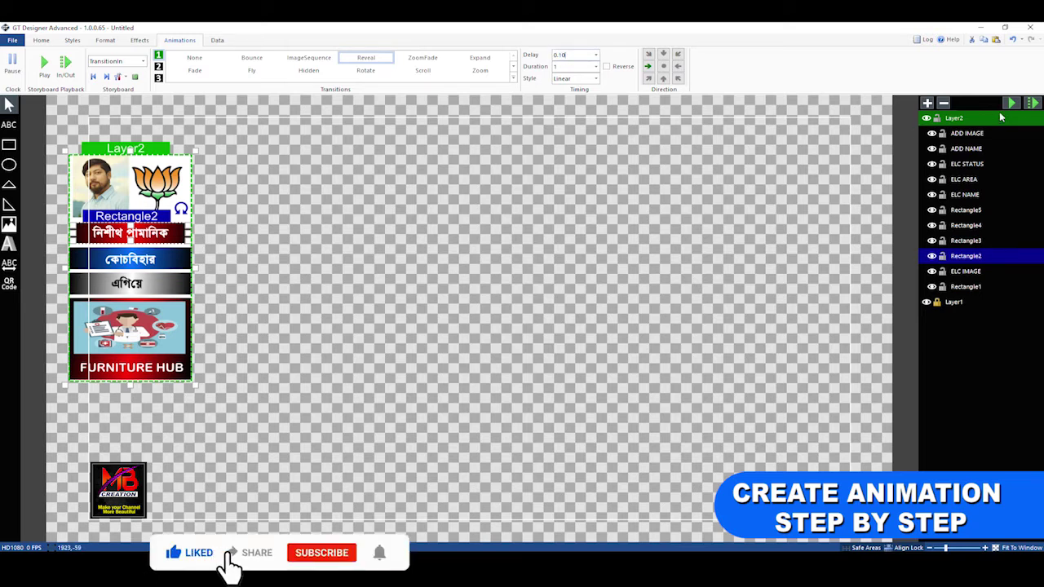
{"action": "left_click", "coordinate": [1033, 103]}
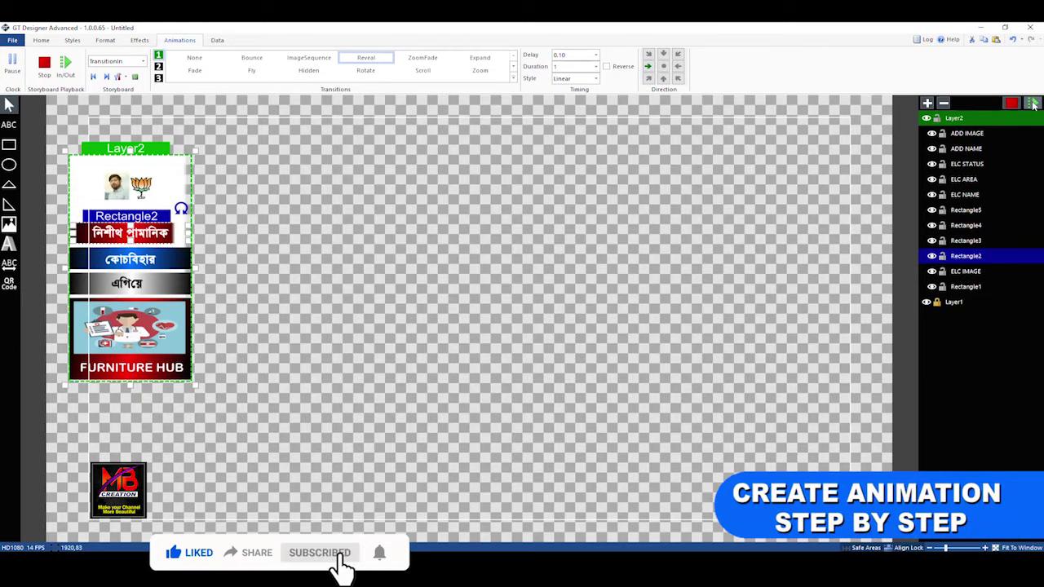
Adjust Rectangle2's Reveal delay, trying 0 before settling on 1, and preview the animation
{"action": "left_click", "coordinate": [579, 54]}
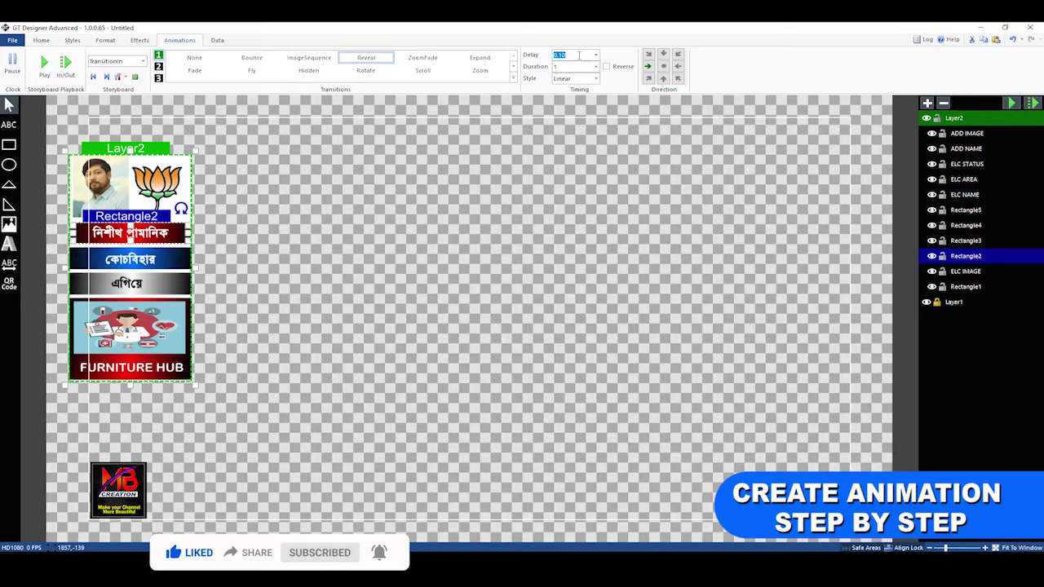
{"action": "type", "text": "0"}
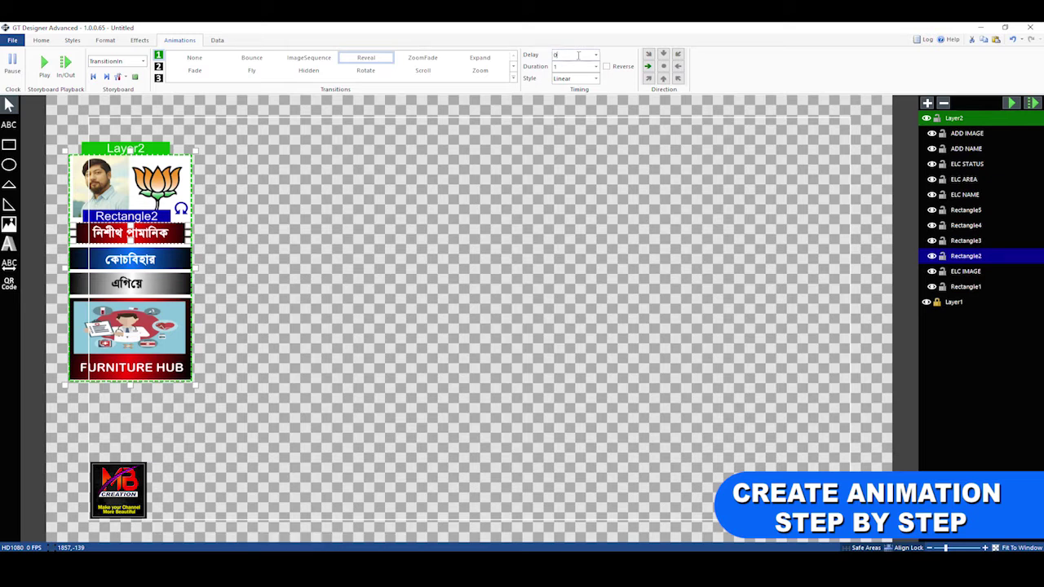
{"action": "left_click", "coordinate": [1032, 104]}
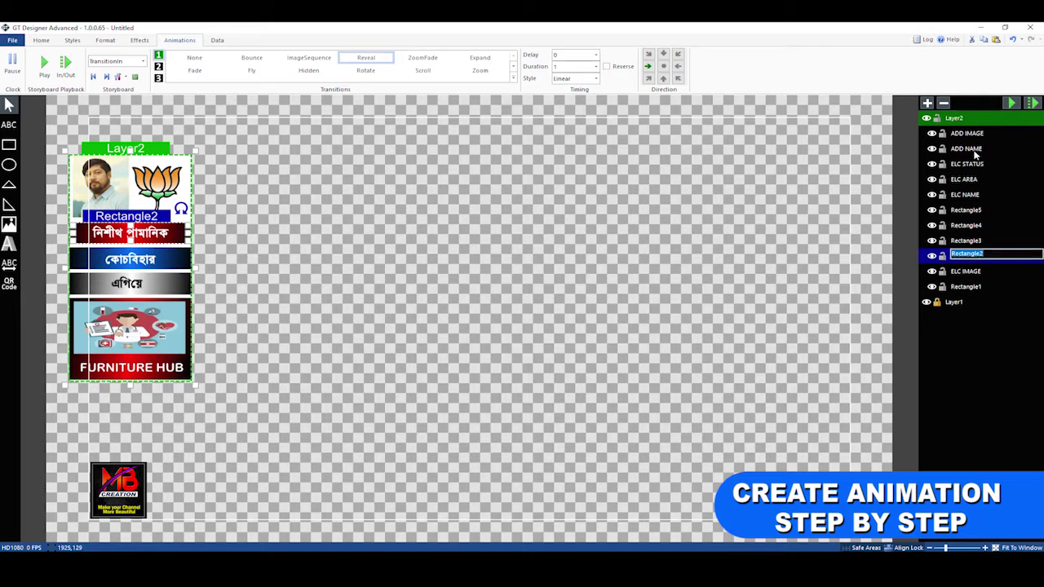
{"action": "left_click", "coordinate": [1030, 104]}
{"action": "left_click", "coordinate": [1031, 103]}
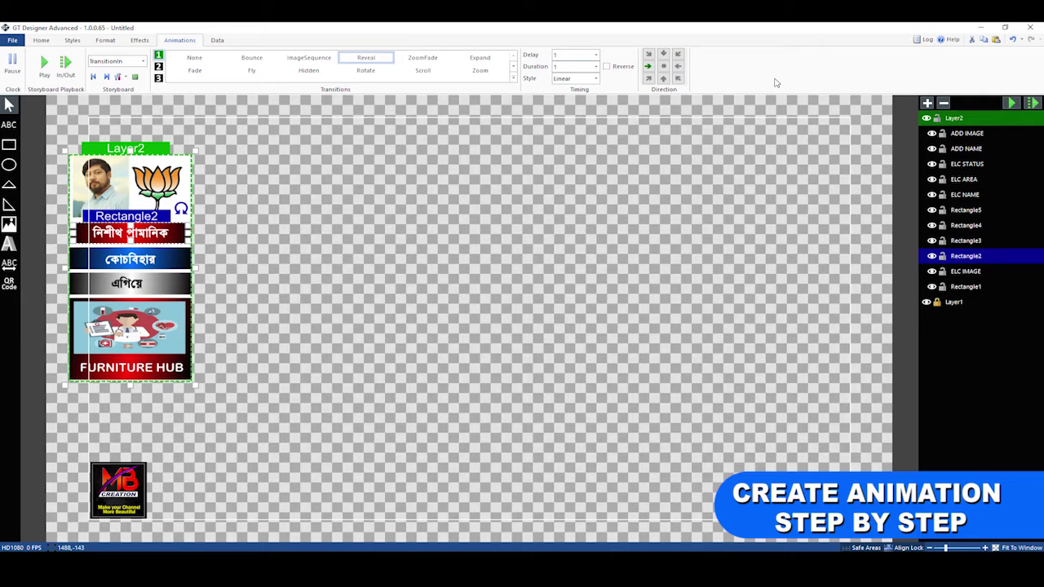
{"action": "left_click", "coordinate": [1031, 103]}
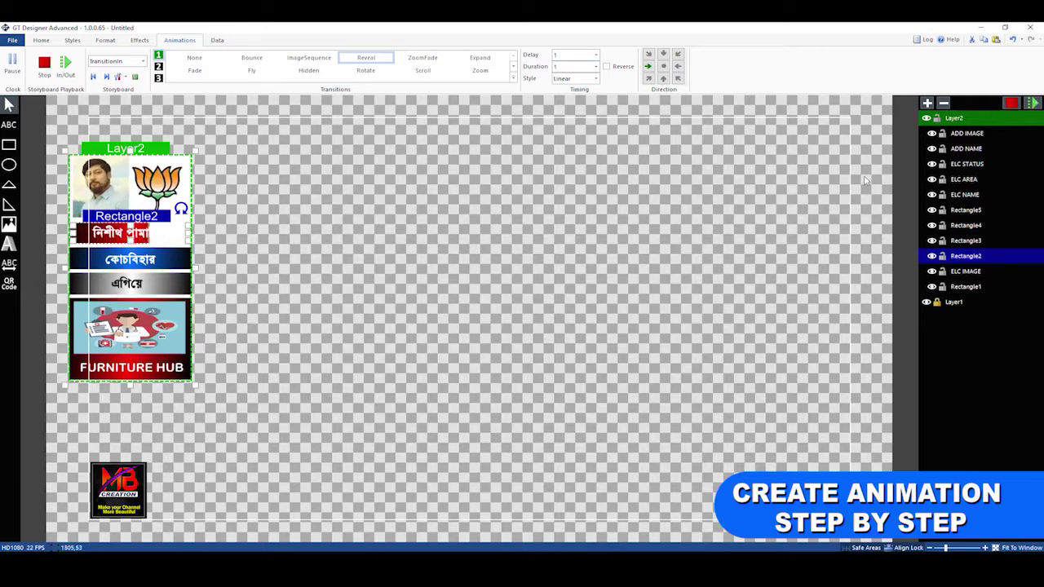
Apply Reveal transitions to Rectangle3 and Rectangle4, each with a 1.5 delay, and preview the animation
{"action": "left_click", "coordinate": [967, 241]}
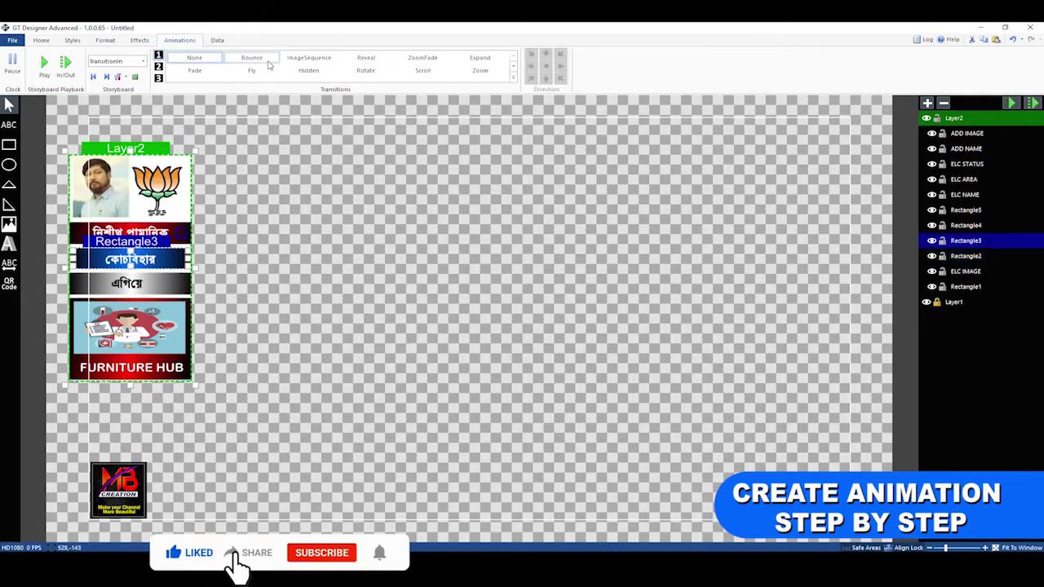
{"action": "left_click", "coordinate": [365, 57]}
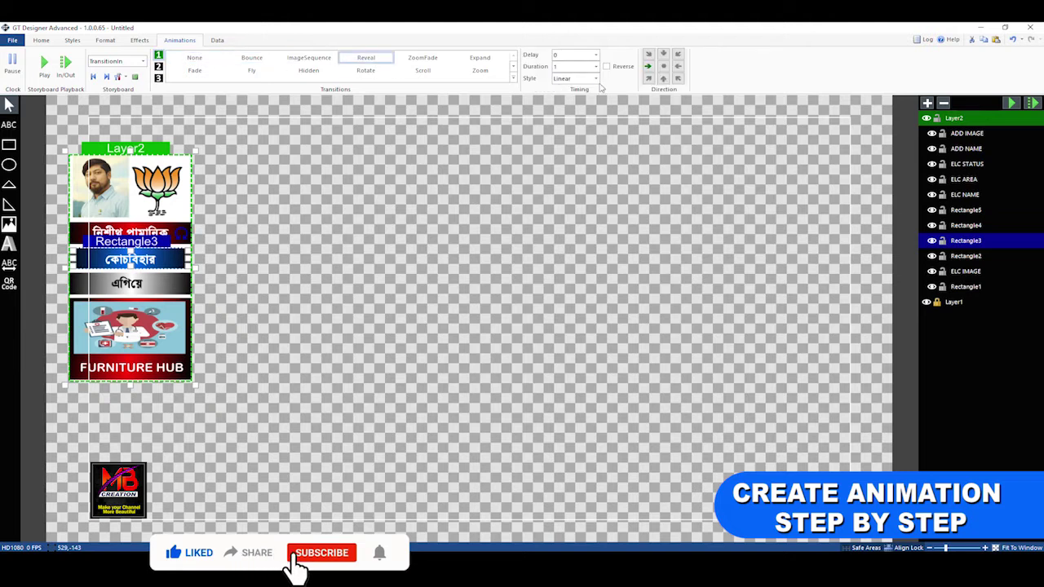
{"action": "left_click", "coordinate": [970, 225]}
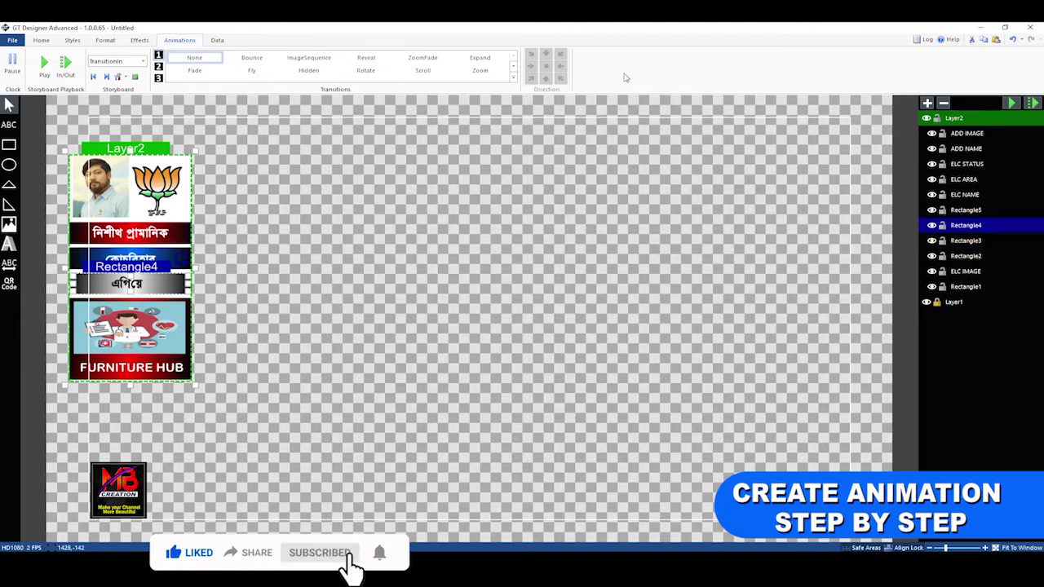
{"action": "double_click", "coordinate": [581, 55]}
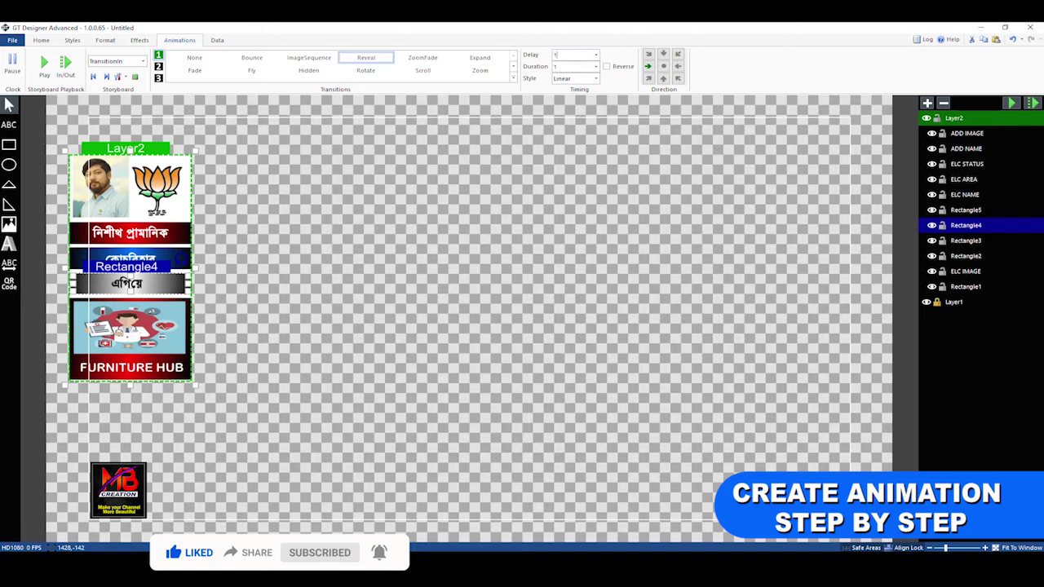
{"action": "left_click", "coordinate": [1008, 103]}
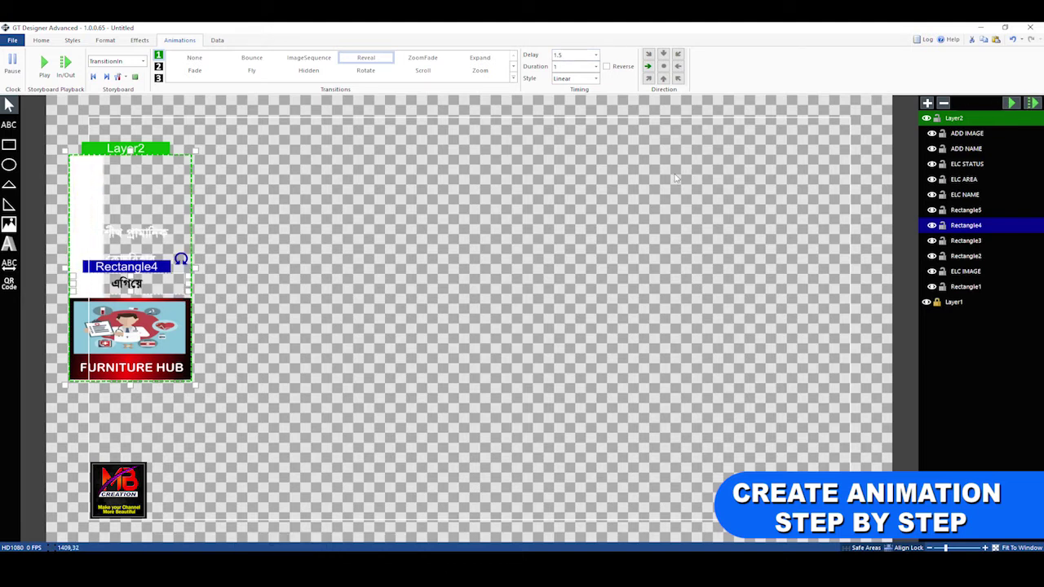
Compare the delays of Rectangle2, Rectangle3 and Rectangle4, set Rectangle4's delay to 2 and preview the animation
{"action": "left_click", "coordinate": [968, 242]}
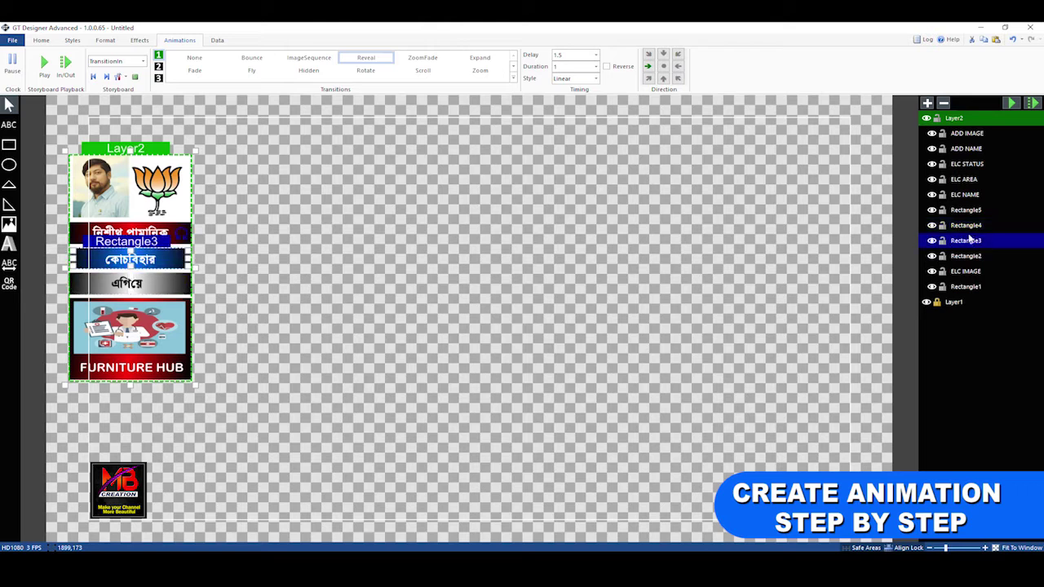
{"action": "left_click", "coordinate": [968, 228]}
{"action": "left_click", "coordinate": [967, 241]}
{"action": "left_click", "coordinate": [967, 254]}
{"action": "left_click", "coordinate": [967, 242]}
{"action": "left_click", "coordinate": [968, 228]}
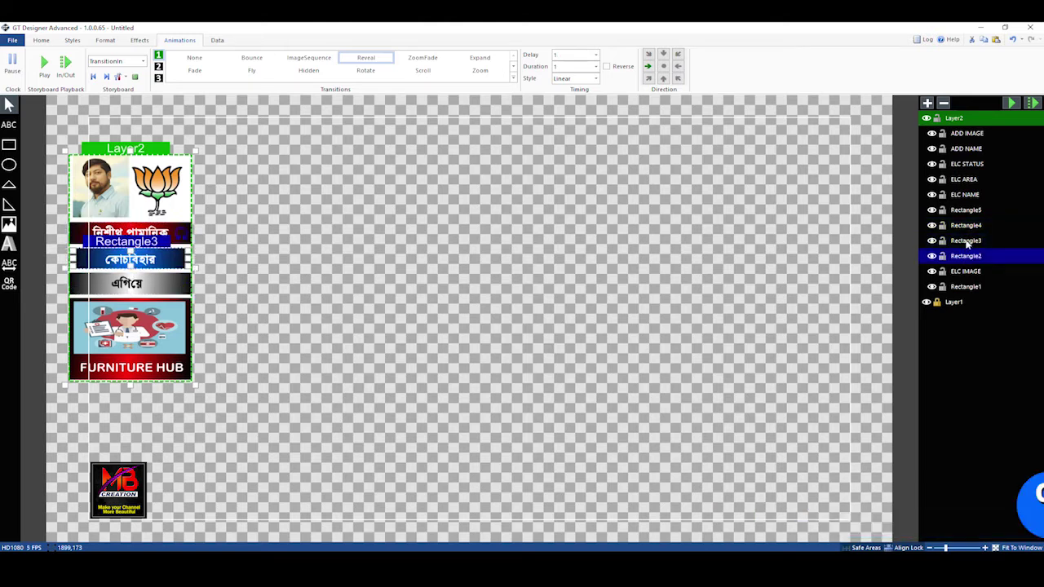
{"action": "left_click", "coordinate": [1012, 104]}
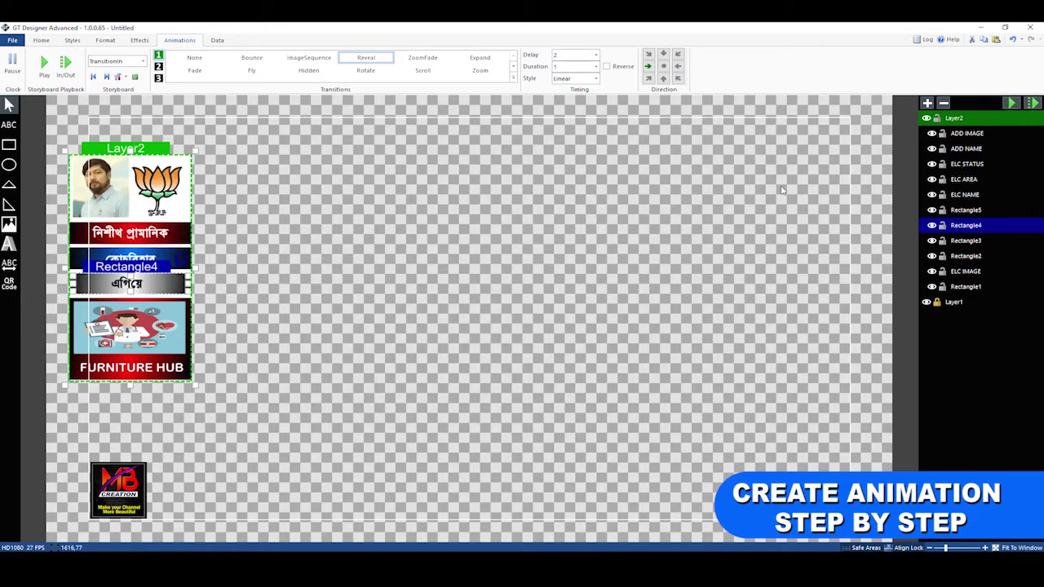
Recheck the delays of Rectangle2 and Rectangle3, re-enter Rectangle4's delay as 2 and replay the animation
{"action": "left_click", "coordinate": [964, 194]}
{"action": "left_click", "coordinate": [967, 241]}
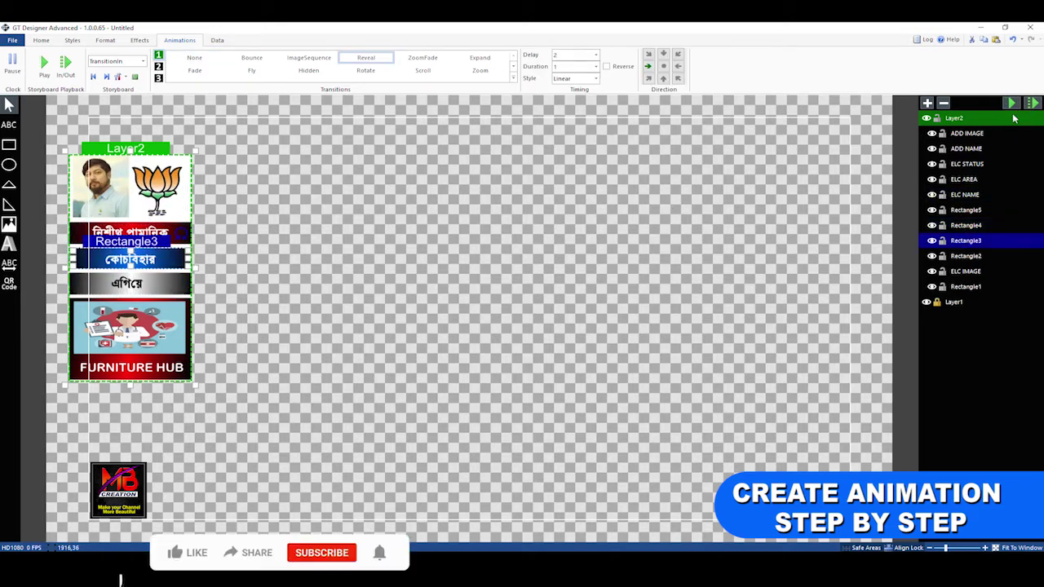
{"action": "left_click", "coordinate": [965, 256]}
{"action": "left_click", "coordinate": [968, 242]}
{"action": "left_click", "coordinate": [968, 228]}
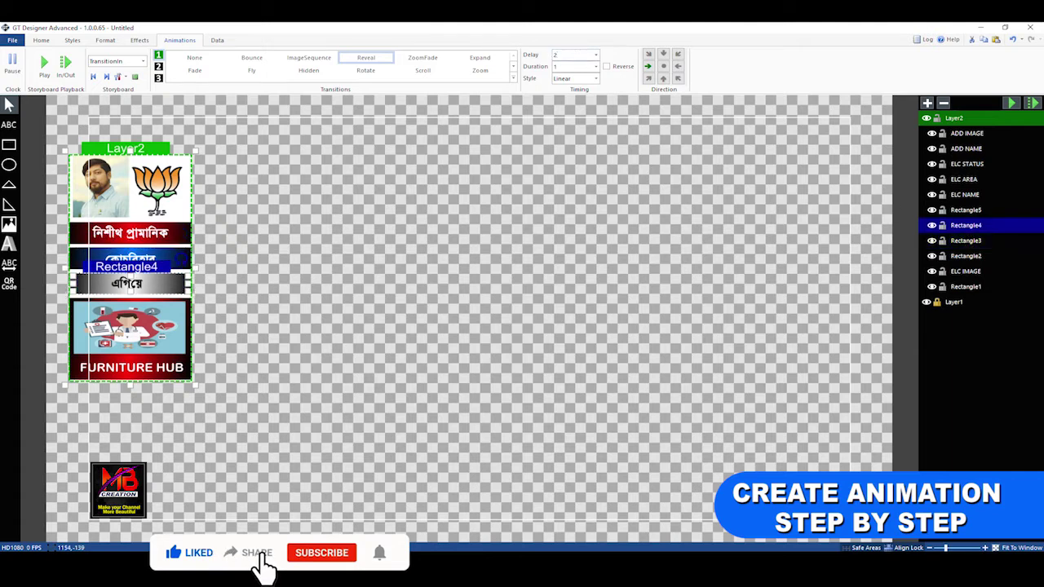
{"action": "left_click", "coordinate": [1011, 103]}
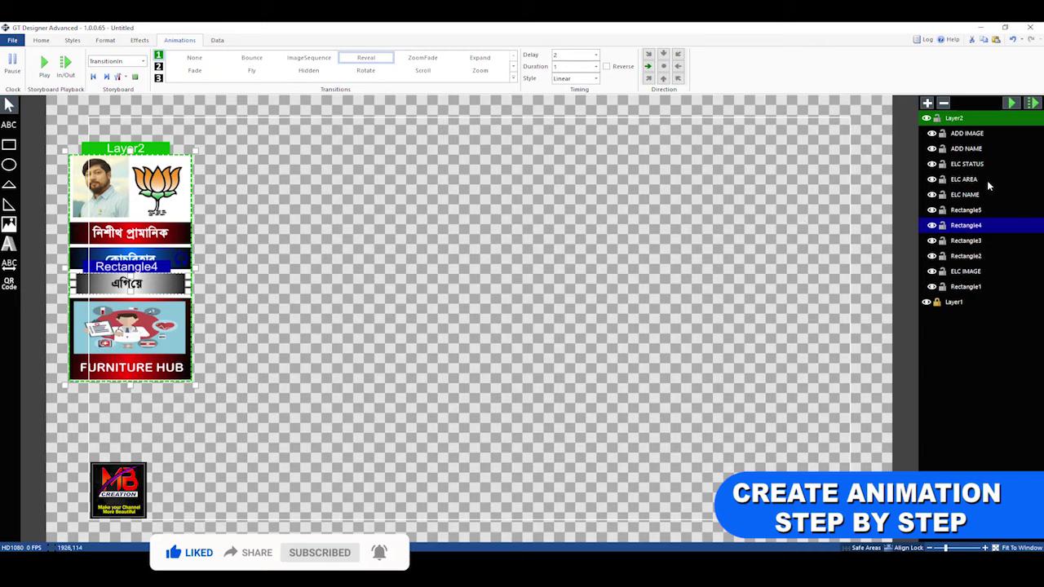
Apply a Reveal transition to ELC NAME with a delay of 1, matching Rectangle2, and preview the animation
{"action": "left_click", "coordinate": [972, 258]}
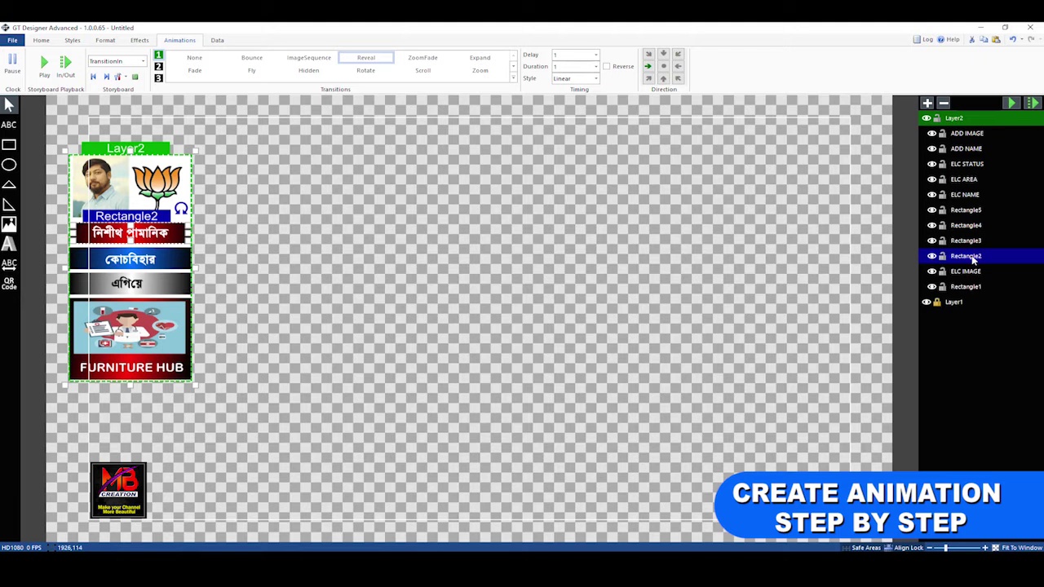
{"action": "left_click", "coordinate": [967, 195]}
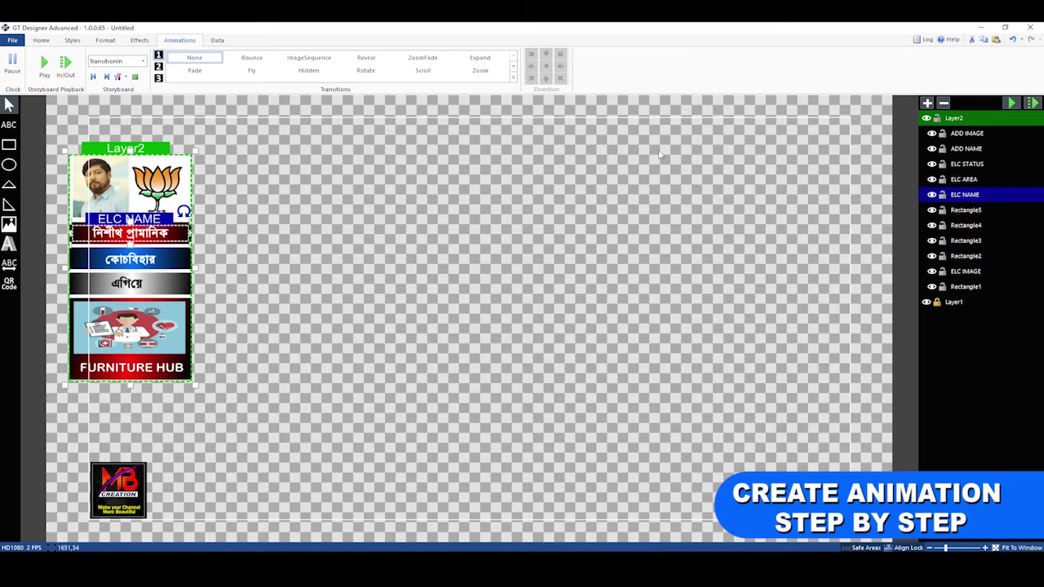
{"action": "left_click", "coordinate": [367, 58]}
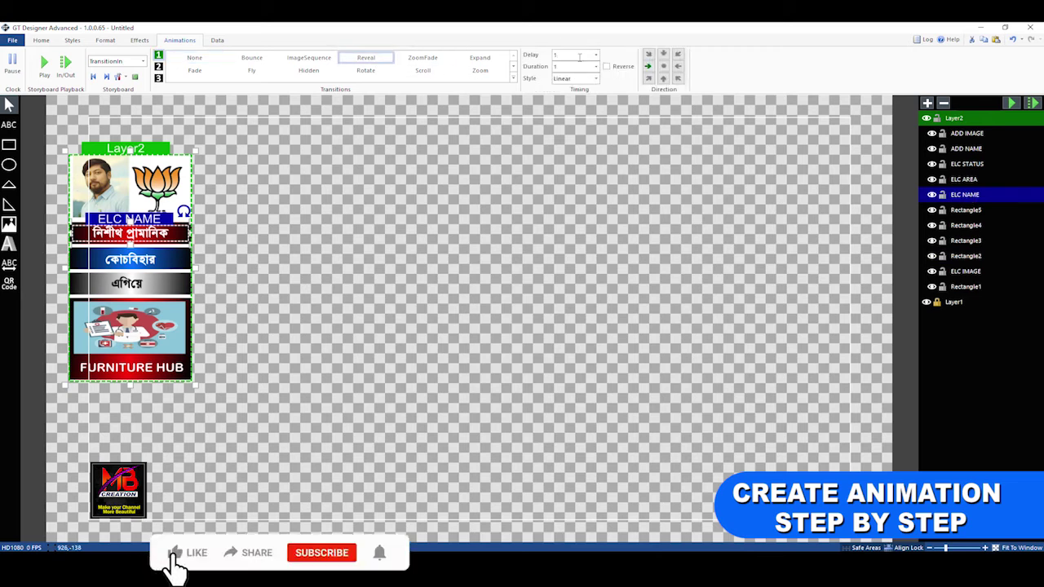
{"action": "left_click", "coordinate": [1033, 103]}
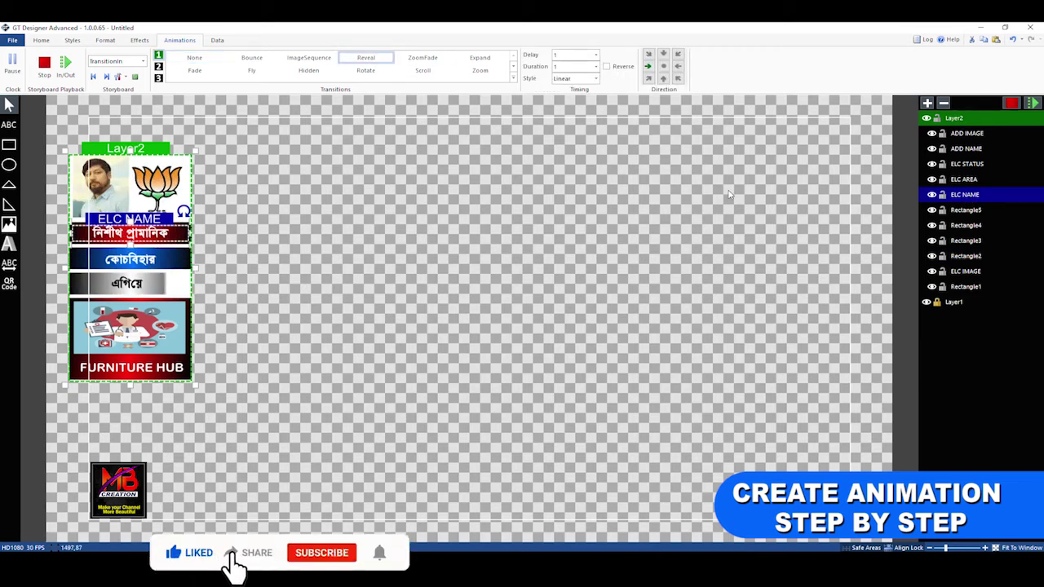
{"action": "left_click", "coordinate": [1033, 104]}
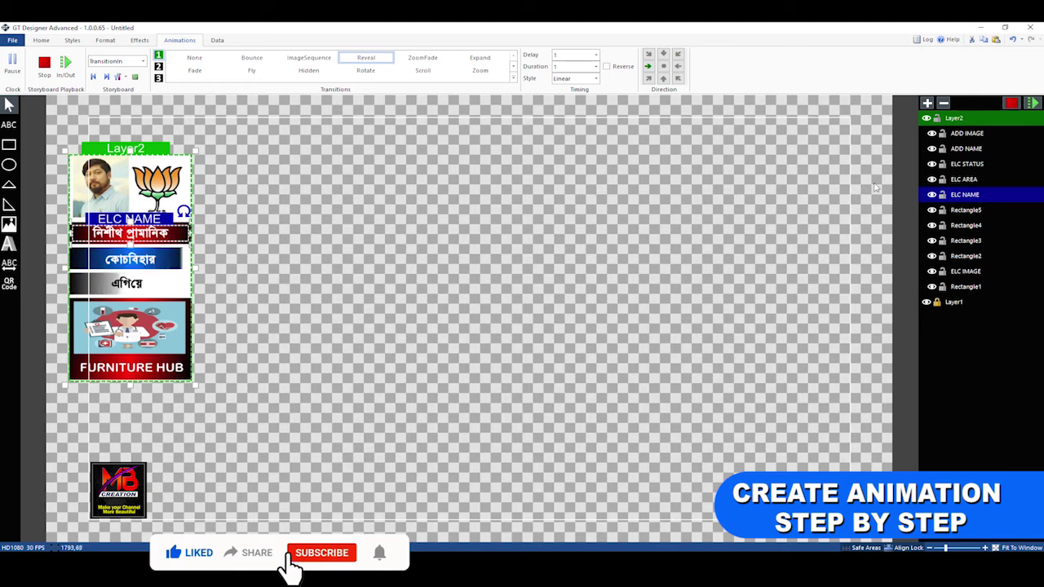
Apply a Reveal transition to ELC AREA with a delay of 1.5, matching Rectangle3, and preview the animation
{"action": "left_click", "coordinate": [973, 211]}
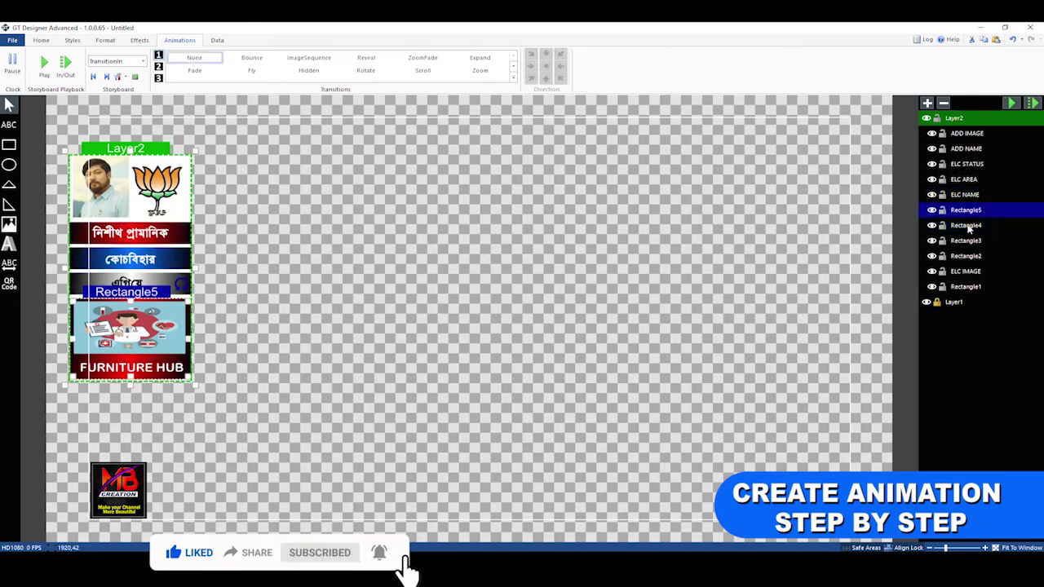
{"action": "left_click", "coordinate": [1033, 104]}
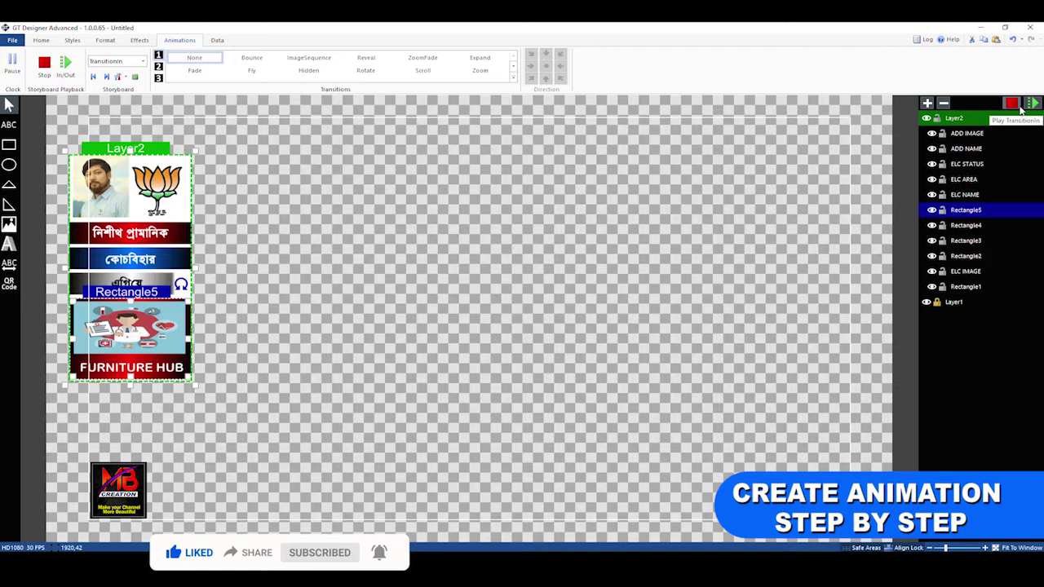
{"action": "left_click", "coordinate": [984, 226]}
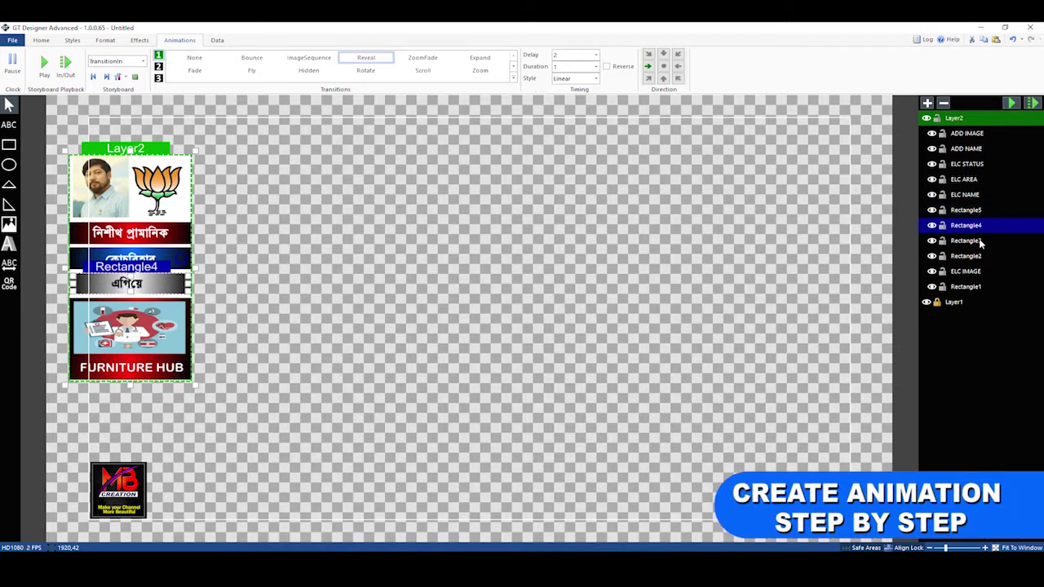
{"action": "left_click", "coordinate": [981, 241]}
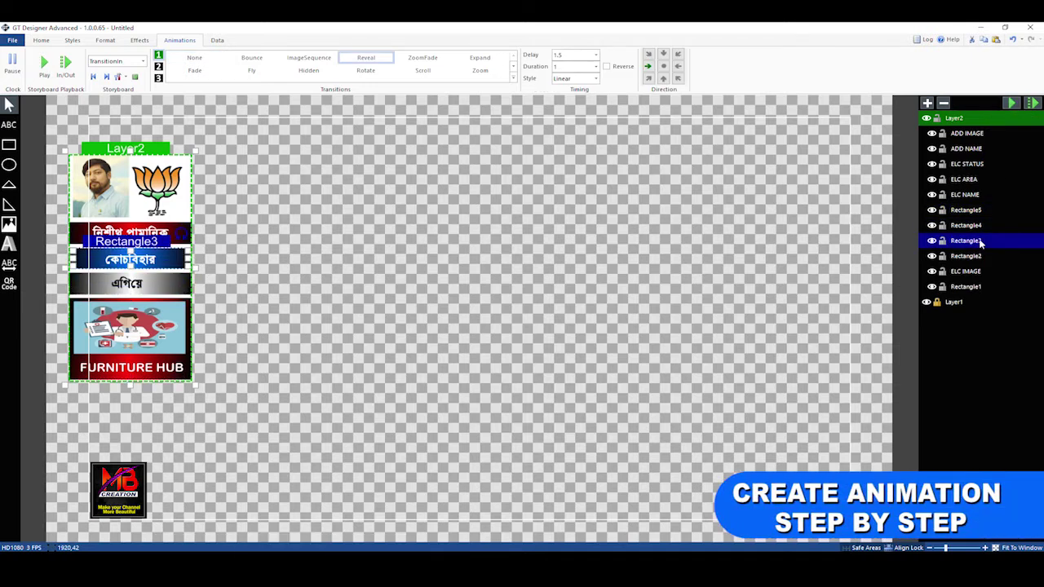
{"action": "left_click", "coordinate": [966, 180]}
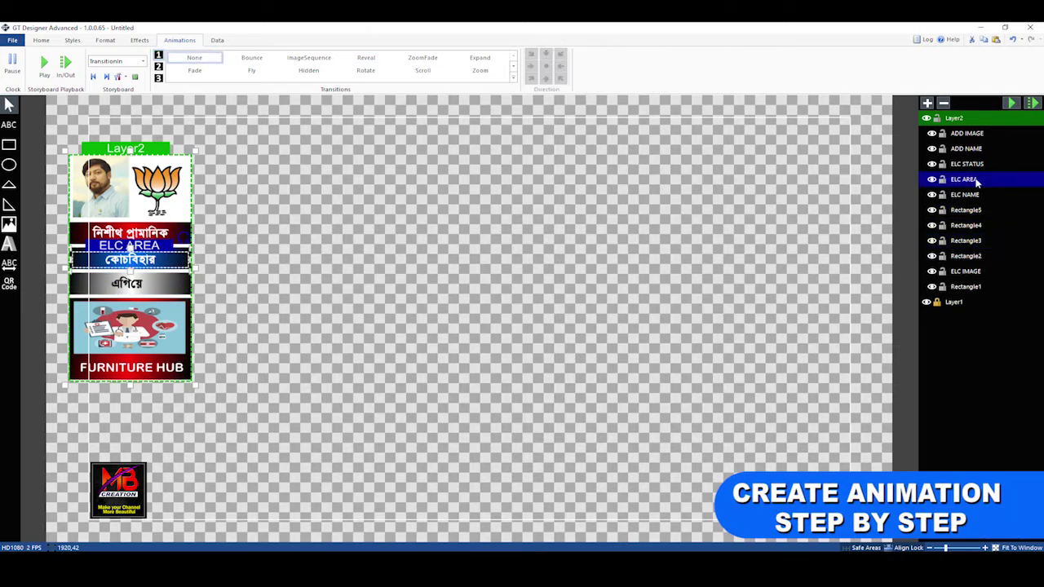
{"action": "left_click", "coordinate": [367, 59]}
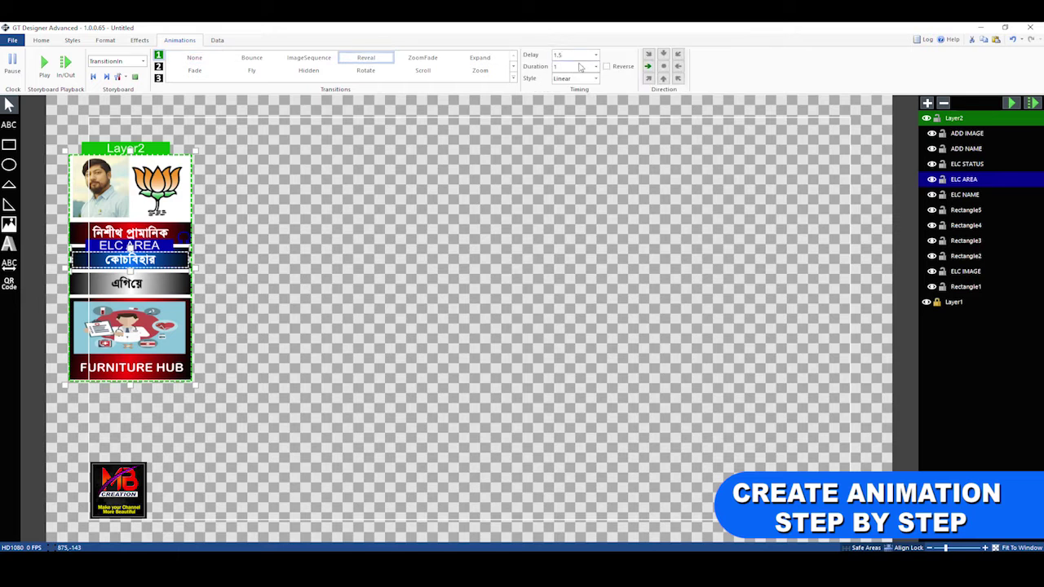
{"action": "left_click", "coordinate": [1028, 104]}
Apply a Reveal transition to ELC STATUS with a delay of 2, matching Rectangle4, and preview the animation
{"action": "left_click", "coordinate": [966, 225]}
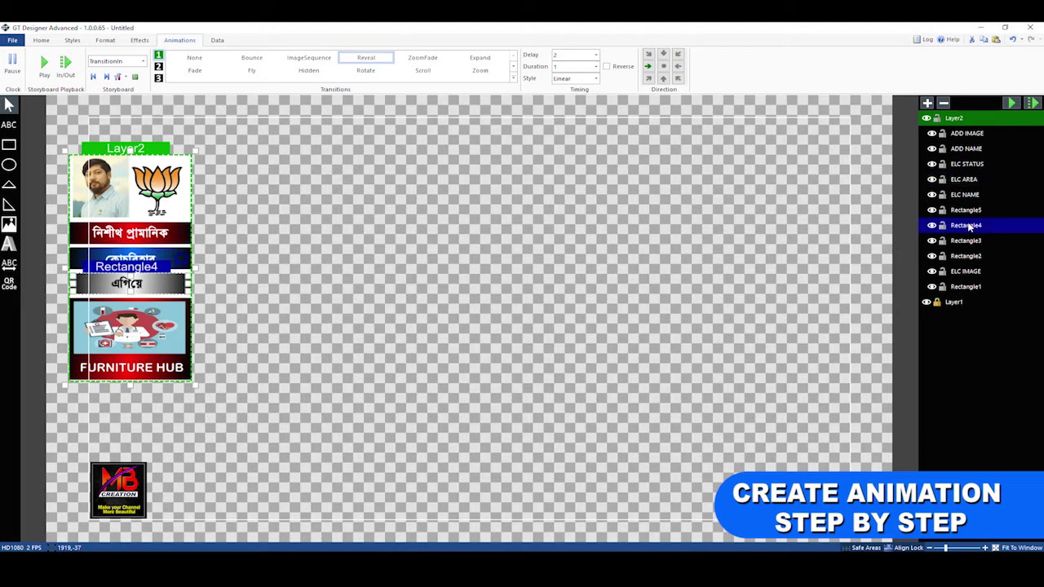
{"action": "left_click", "coordinate": [977, 164]}
{"action": "left_click", "coordinate": [366, 57]}
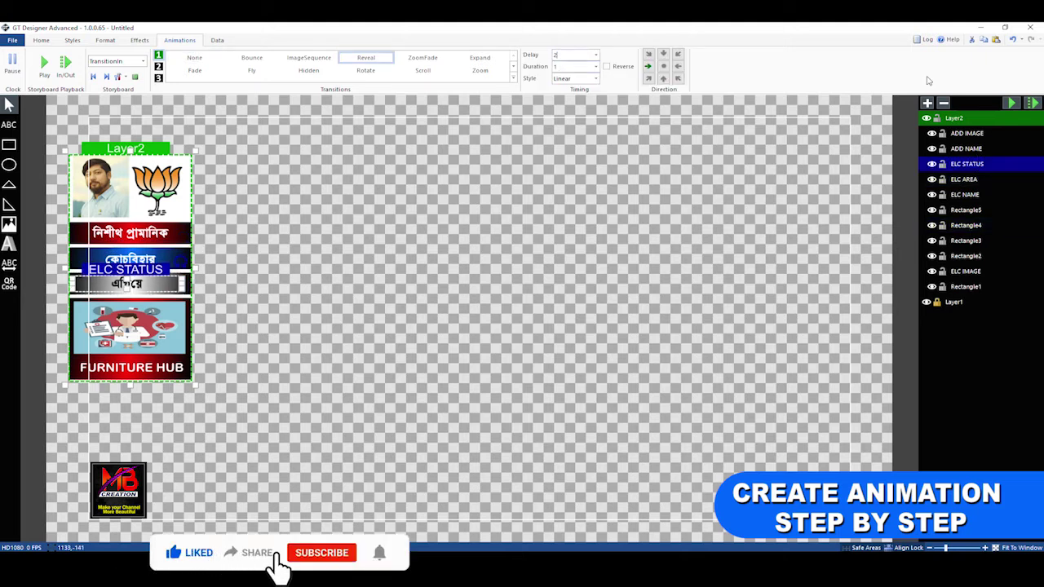
{"action": "left_click", "coordinate": [1031, 103]}
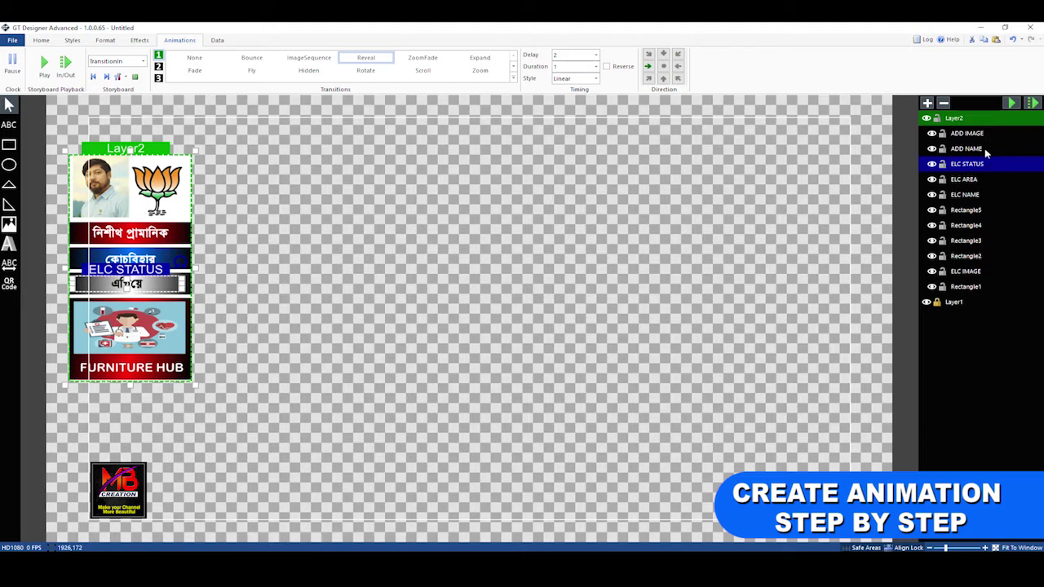
Try a Rotate transition on Rectangle5 and preview the animation
{"action": "left_click", "coordinate": [967, 211]}
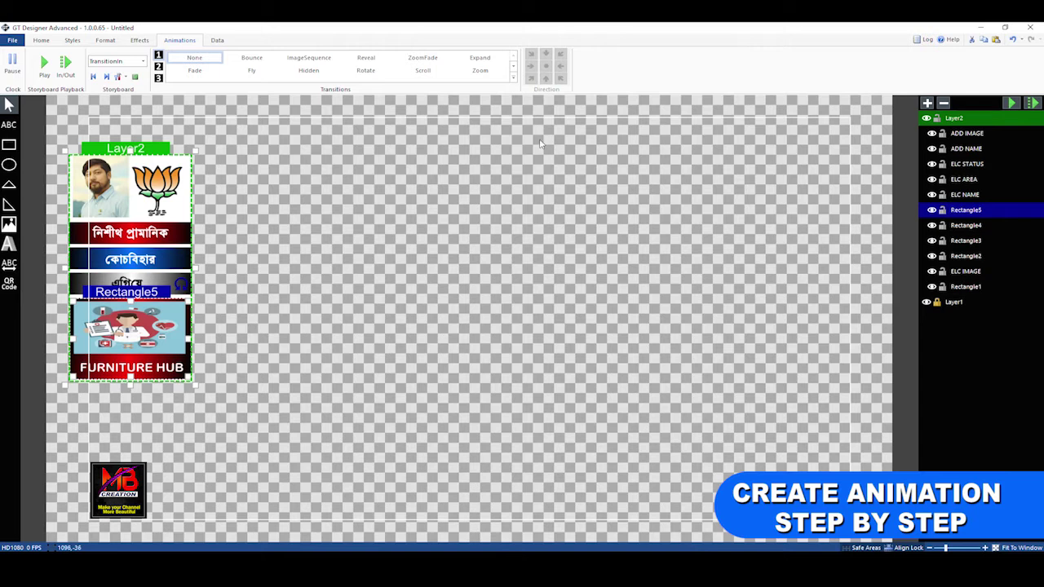
{"action": "left_click", "coordinate": [369, 73]}
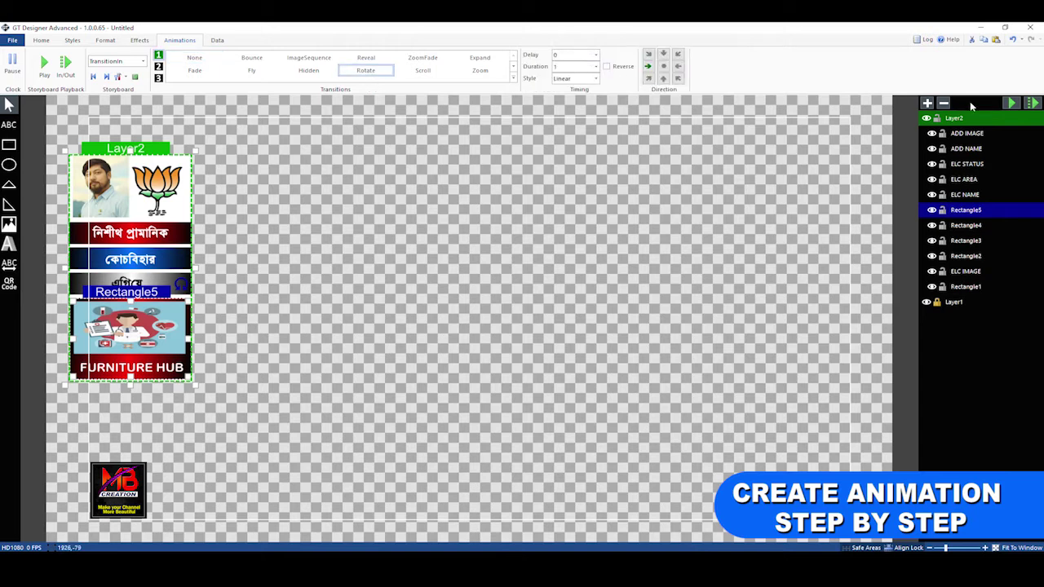
{"action": "left_click", "coordinate": [1034, 103]}
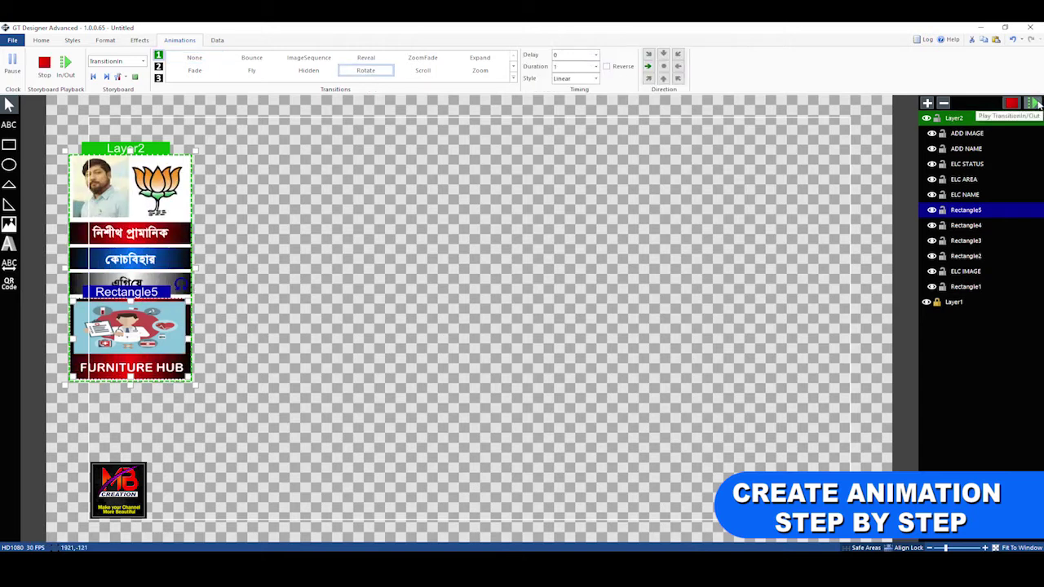
{"action": "left_click", "coordinate": [1034, 102]}
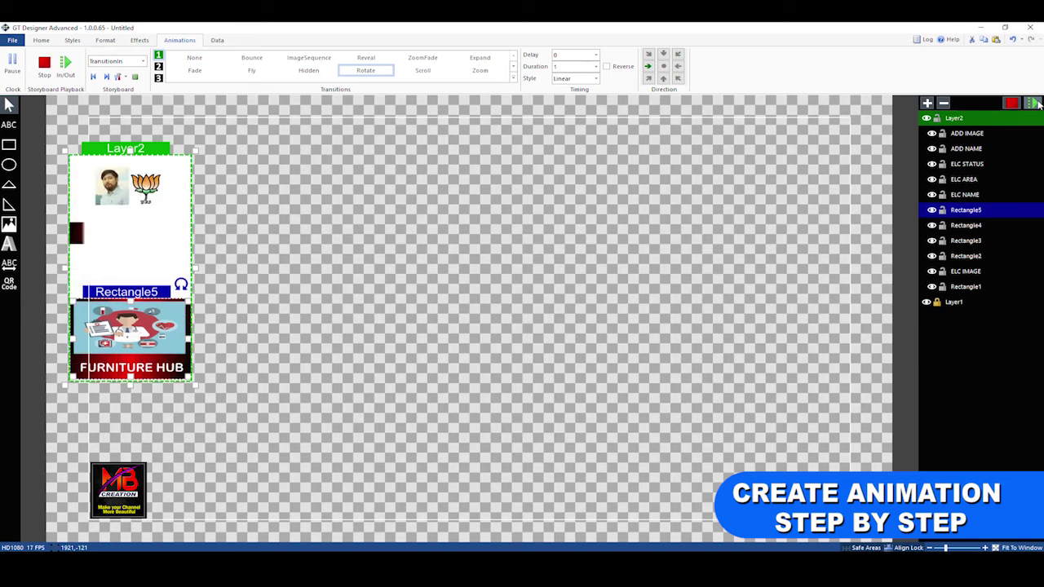
Try the Scroll, Fly and ImageSequence transitions on Rectangle5, previewing the animation
{"action": "left_click", "coordinate": [441, 74]}
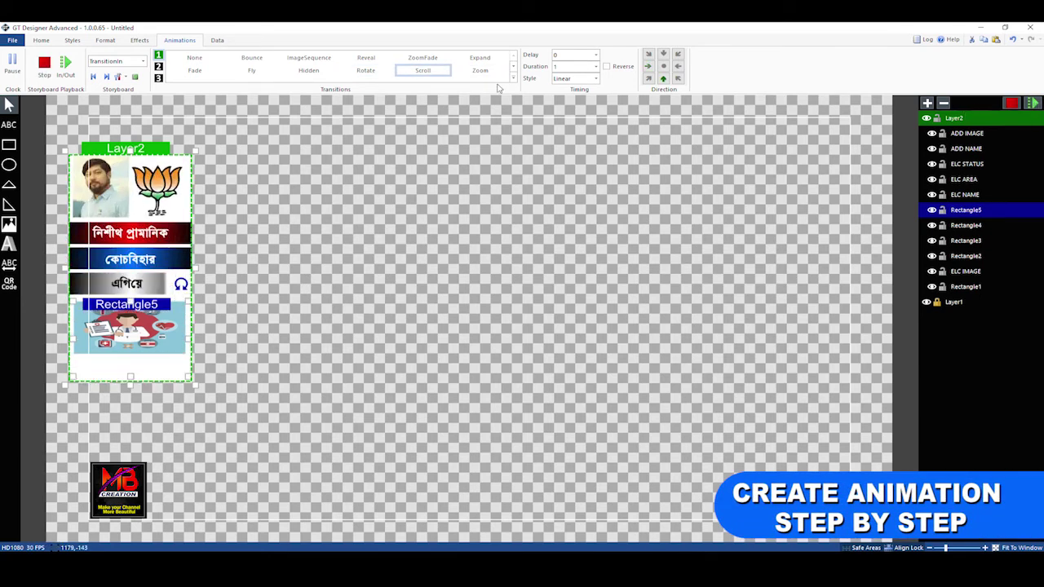
{"action": "left_click", "coordinate": [253, 71]}
{"action": "left_click", "coordinate": [1034, 103]}
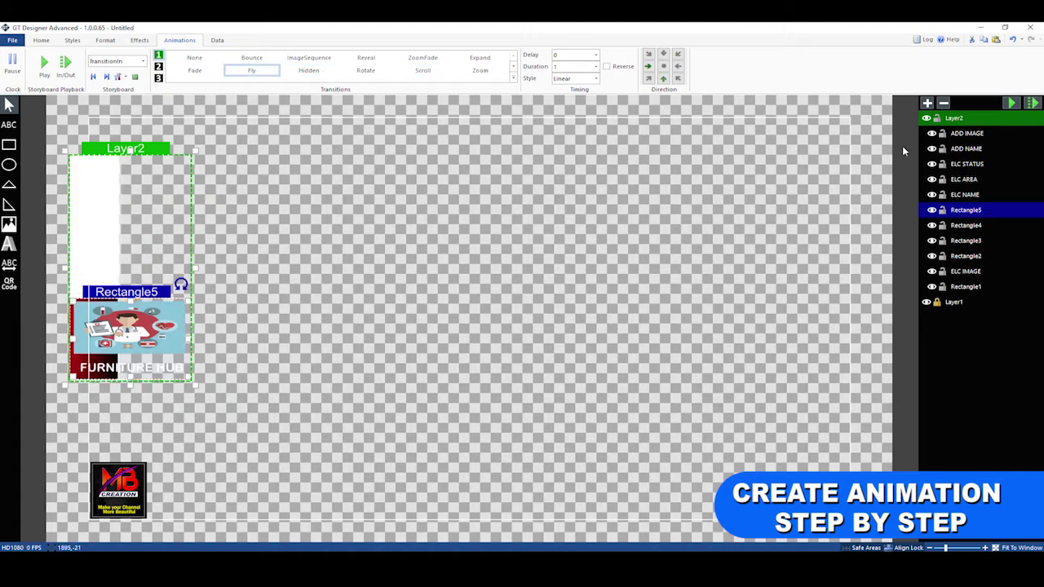
{"action": "left_click", "coordinate": [1034, 103]}
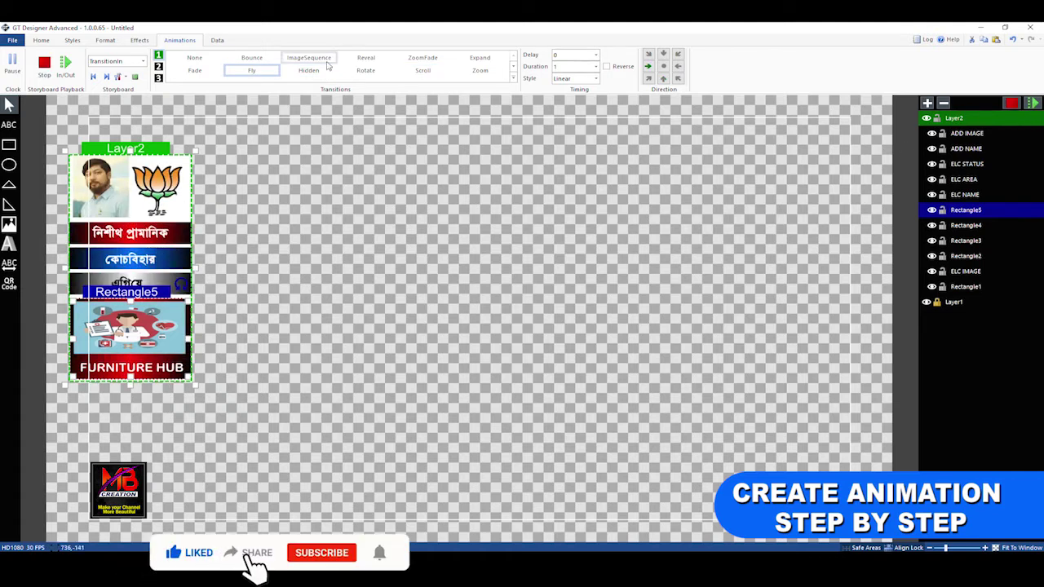
{"action": "left_click", "coordinate": [1031, 104]}
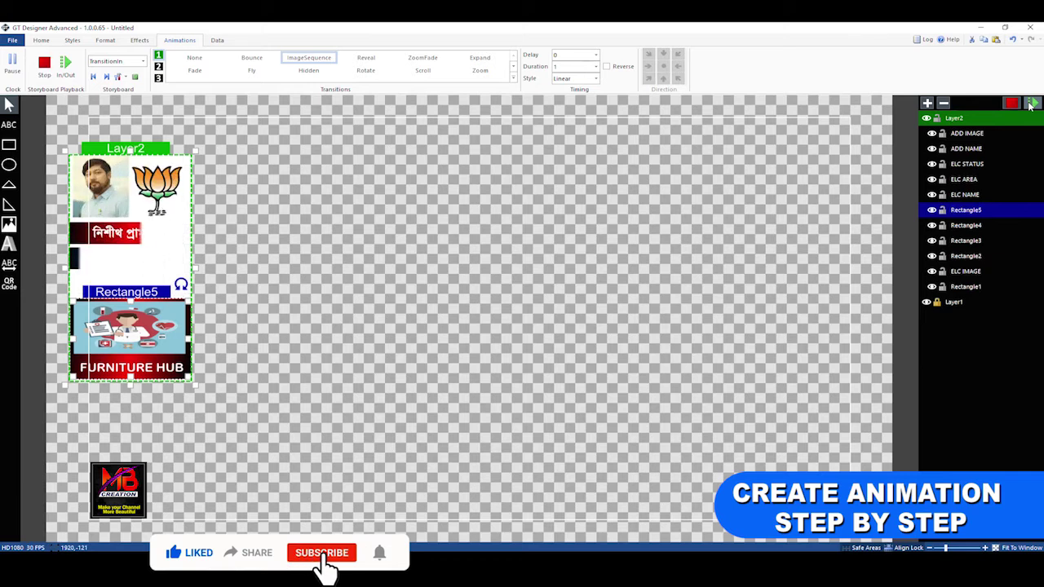
Try a Zoom transition on Rectangle5 with the BounceIn and CubicEasingIn styles, previewing each
{"action": "left_click", "coordinate": [490, 70]}
{"action": "left_click", "coordinate": [595, 79]}
{"action": "left_click", "coordinate": [568, 131]}
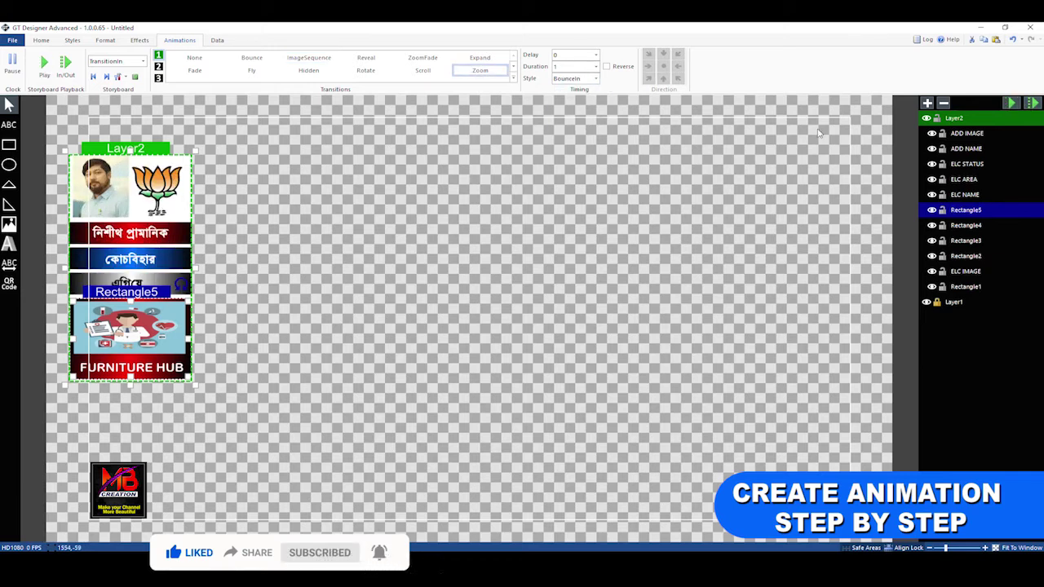
{"action": "left_click", "coordinate": [1032, 104]}
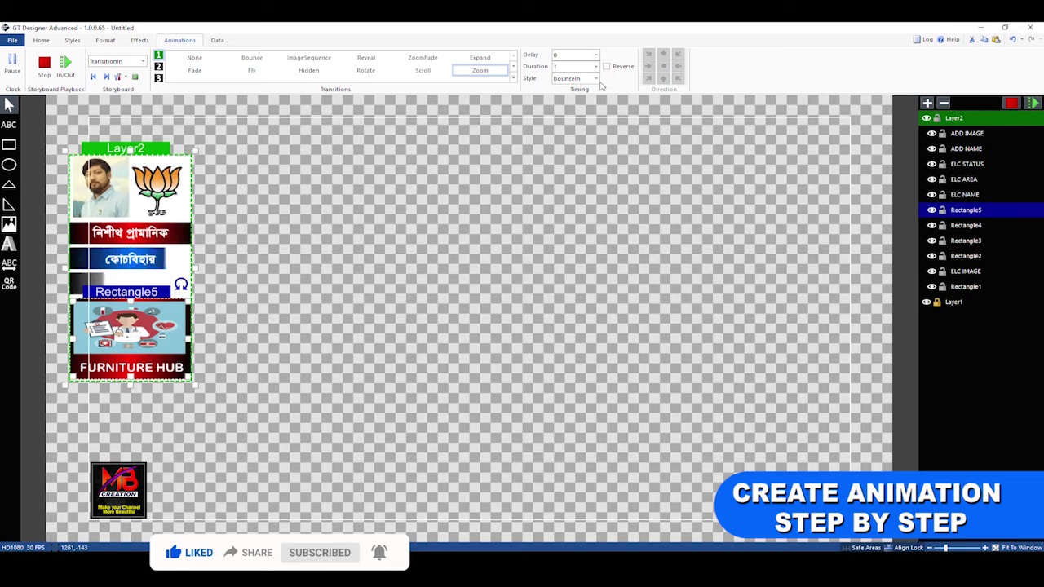
{"action": "left_click", "coordinate": [595, 78]}
{"action": "left_click", "coordinate": [579, 111]}
{"action": "left_click", "coordinate": [1033, 103]}
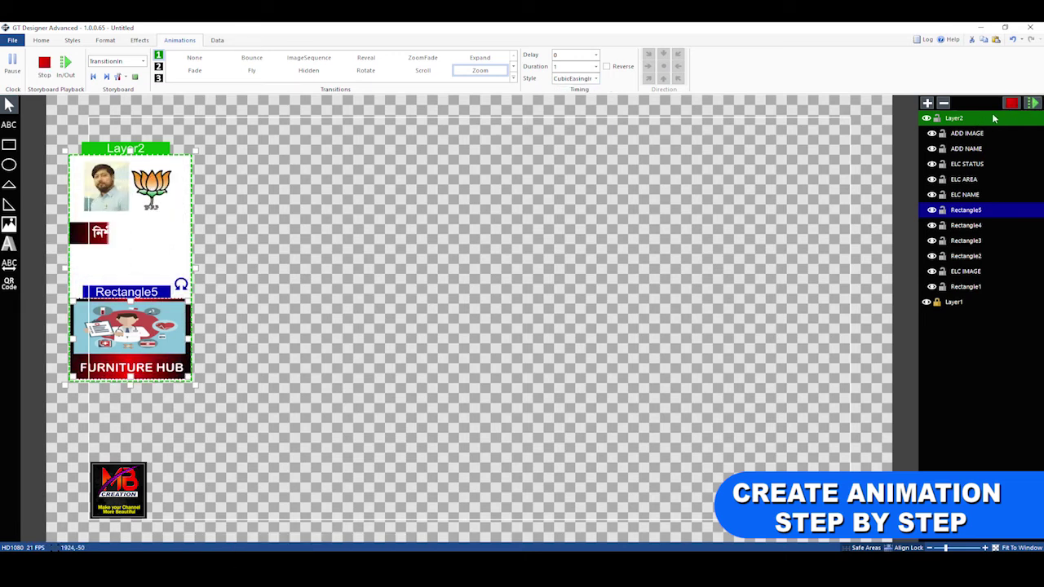
Set Rectangle5's transition delay to 0.5, preview it and change the style to BounceIn
{"action": "double_click", "coordinate": [566, 53]}
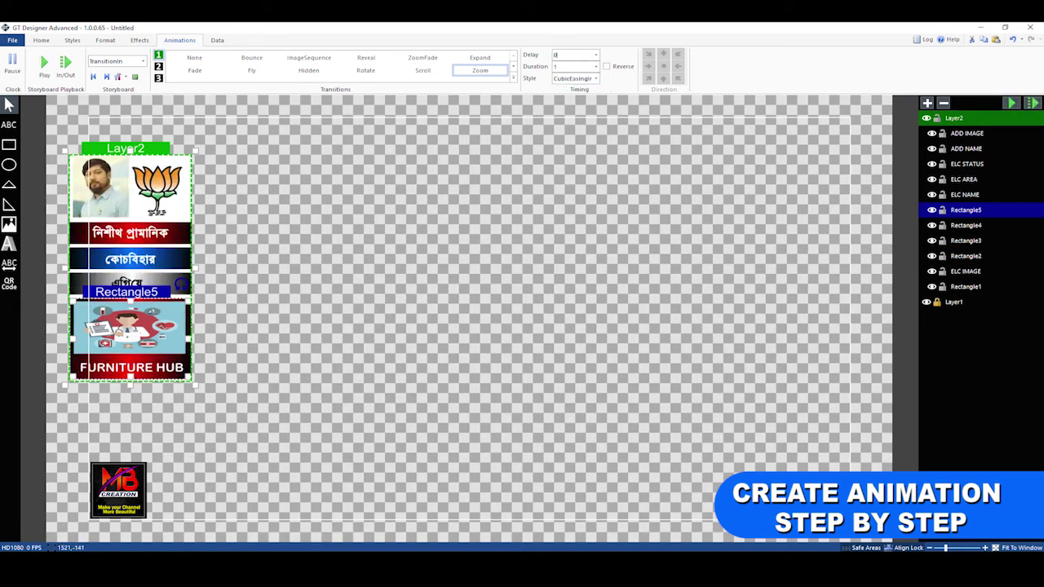
{"action": "left_click", "coordinate": [1011, 102]}
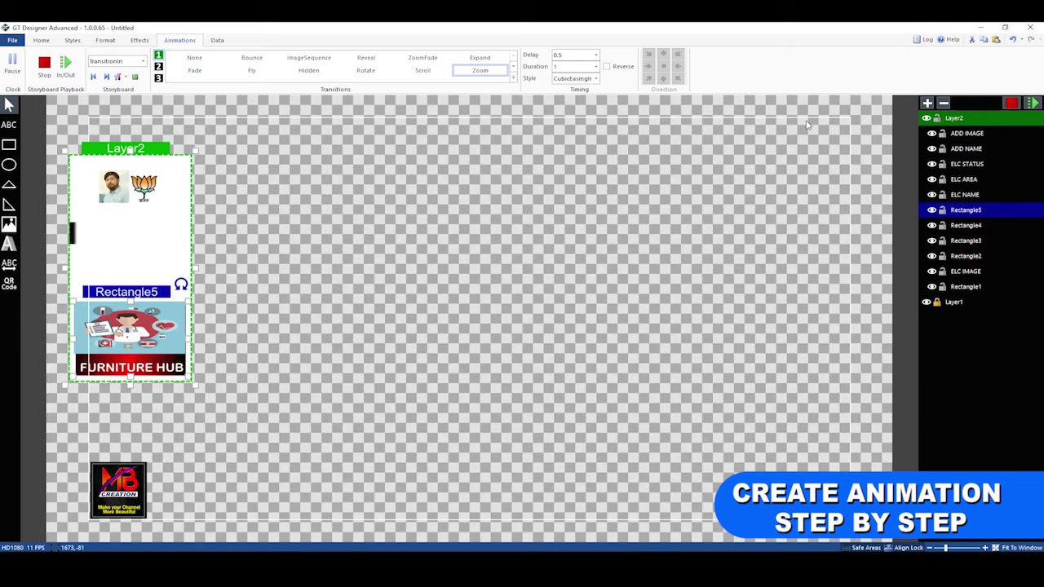
{"action": "left_click", "coordinate": [596, 78]}
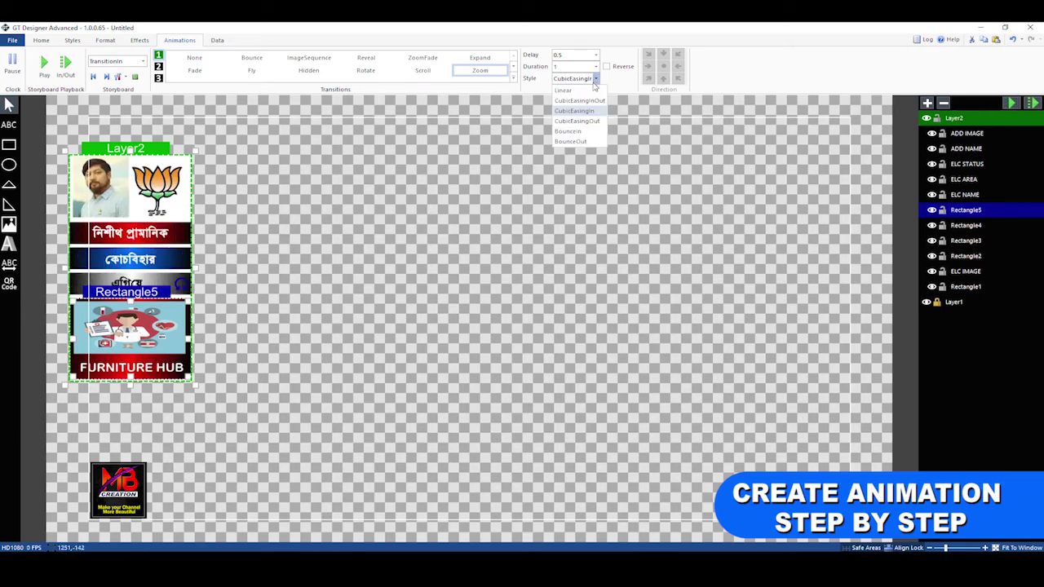
{"action": "left_click", "coordinate": [571, 132]}
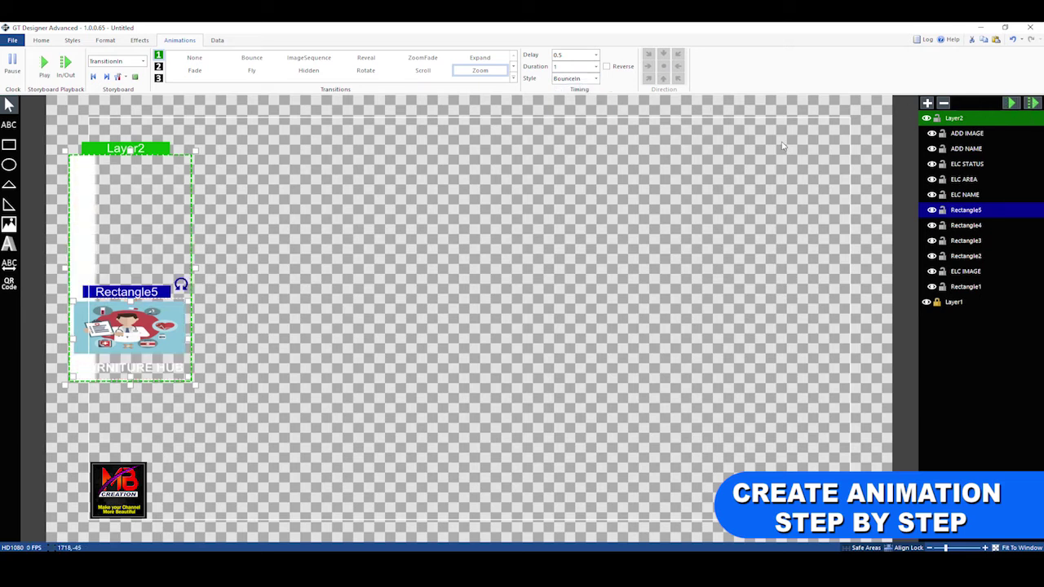
Try ZoomFade on Rectangle5, then give it a Linear Reveal transition from the centre on both axes and preview it
{"action": "left_click", "coordinate": [432, 59]}
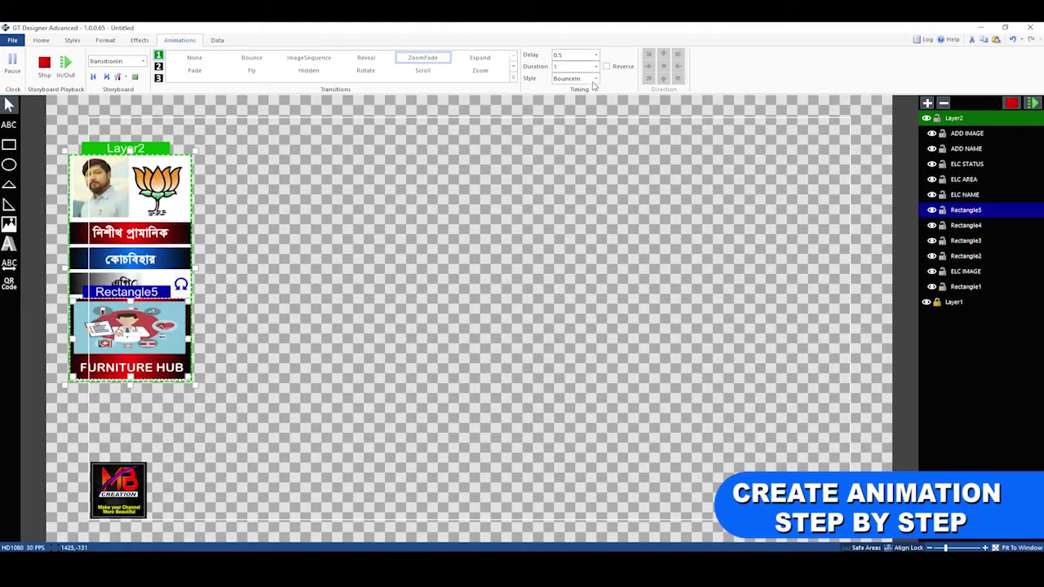
{"action": "left_click", "coordinate": [594, 79]}
{"action": "left_click", "coordinate": [571, 89]}
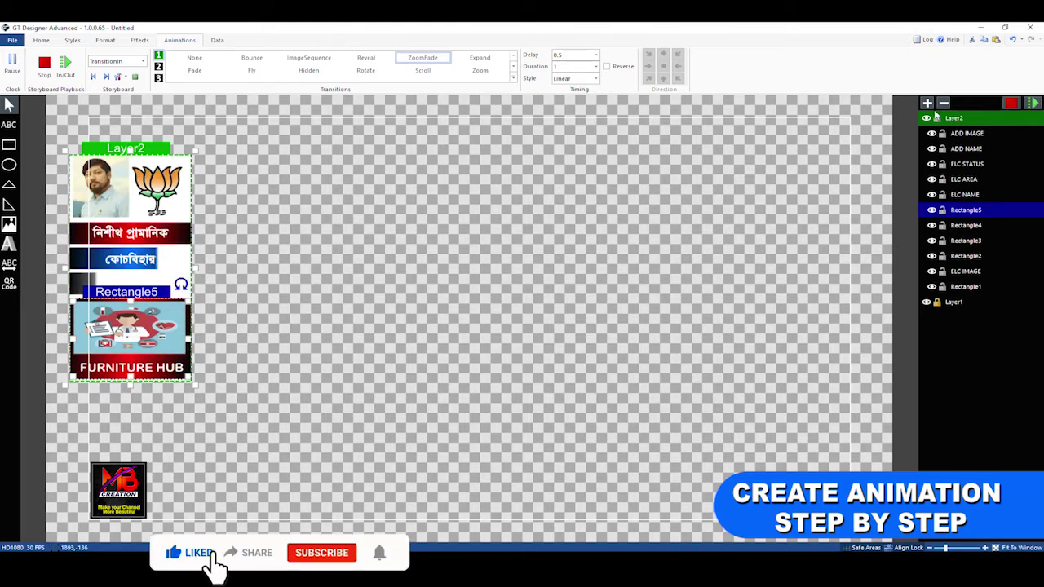
{"action": "left_click", "coordinate": [366, 58]}
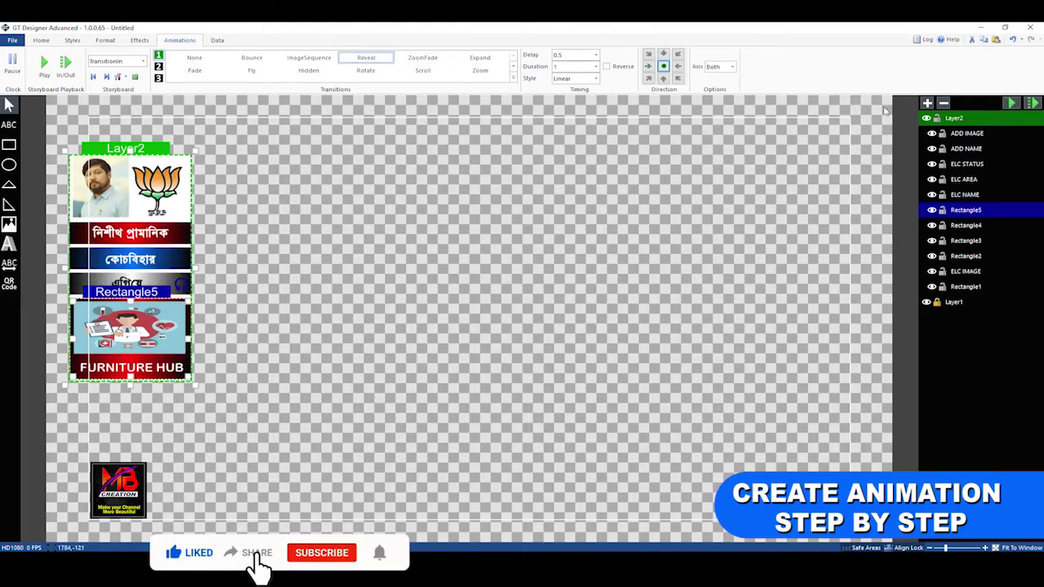
{"action": "left_click", "coordinate": [1031, 104]}
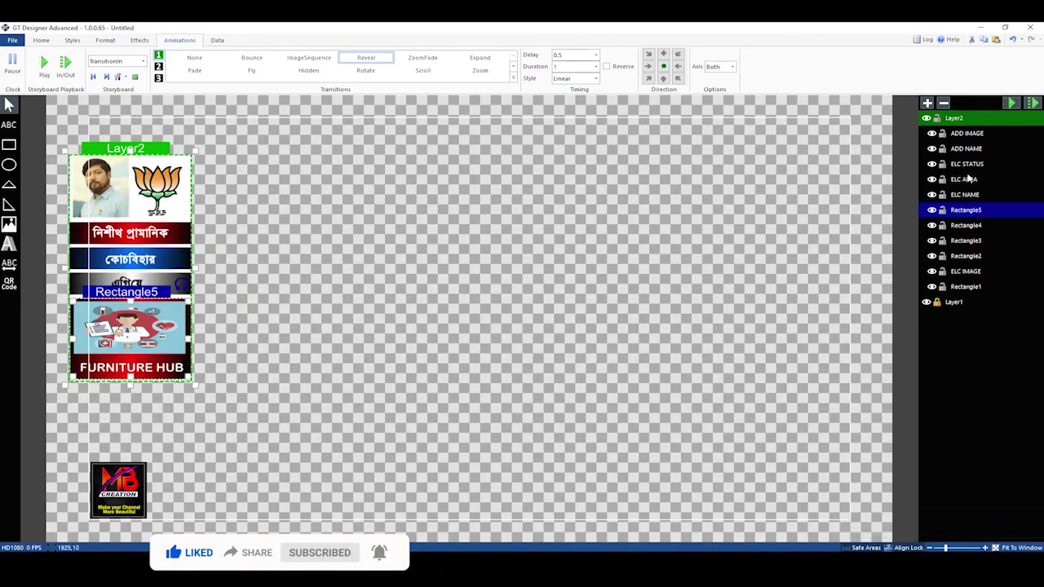
Apply a Reveal transition from the centre to ADD IMAGE with a delay of 0.5 and preview the animation
{"action": "left_click", "coordinate": [968, 135]}
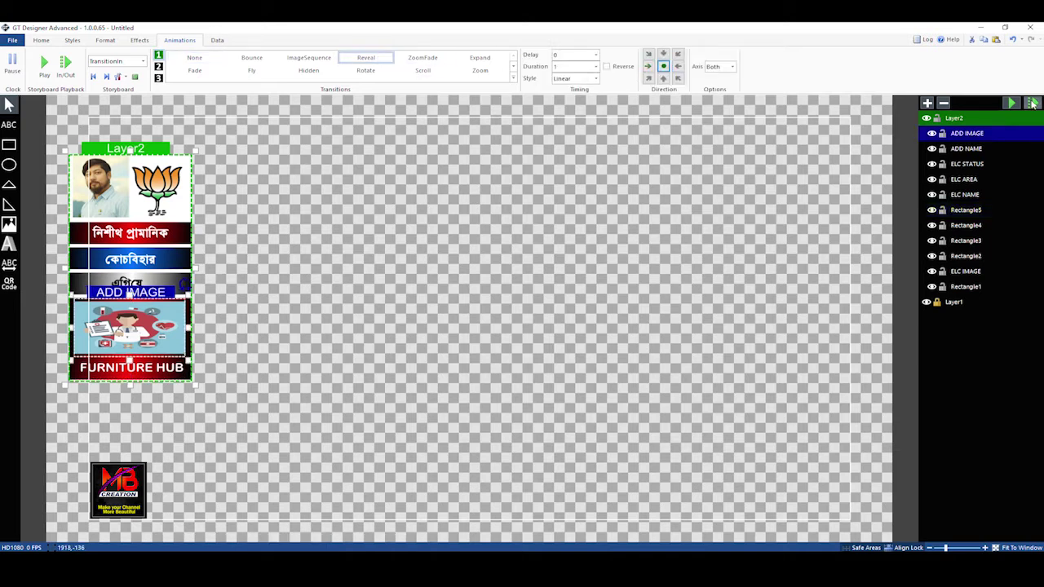
{"action": "left_click", "coordinate": [1032, 103]}
{"action": "left_click", "coordinate": [1033, 103]}
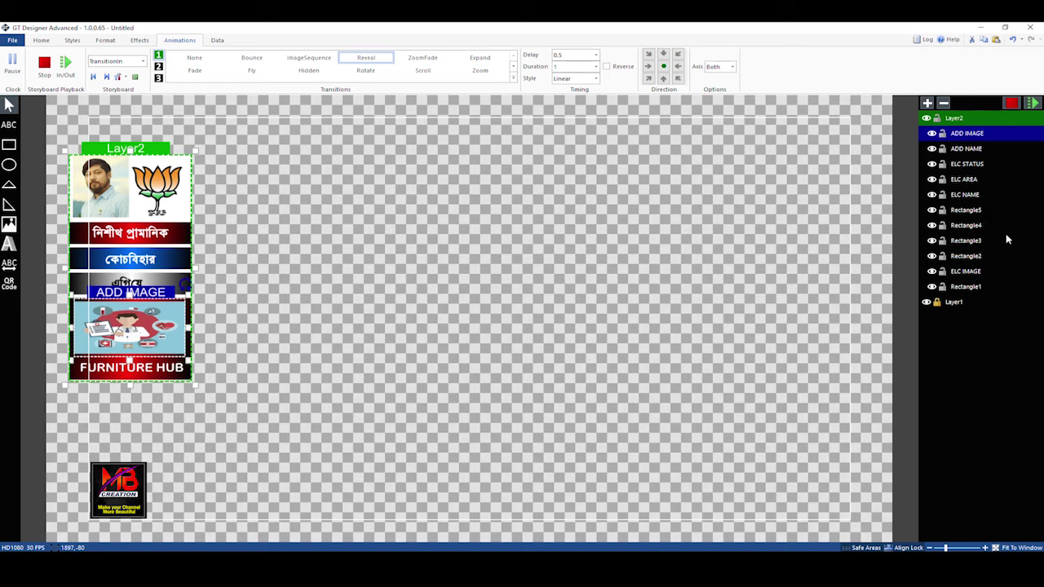
Apply a Reveal transition to ADD NAME and preview the animation
{"action": "left_click", "coordinate": [981, 150]}
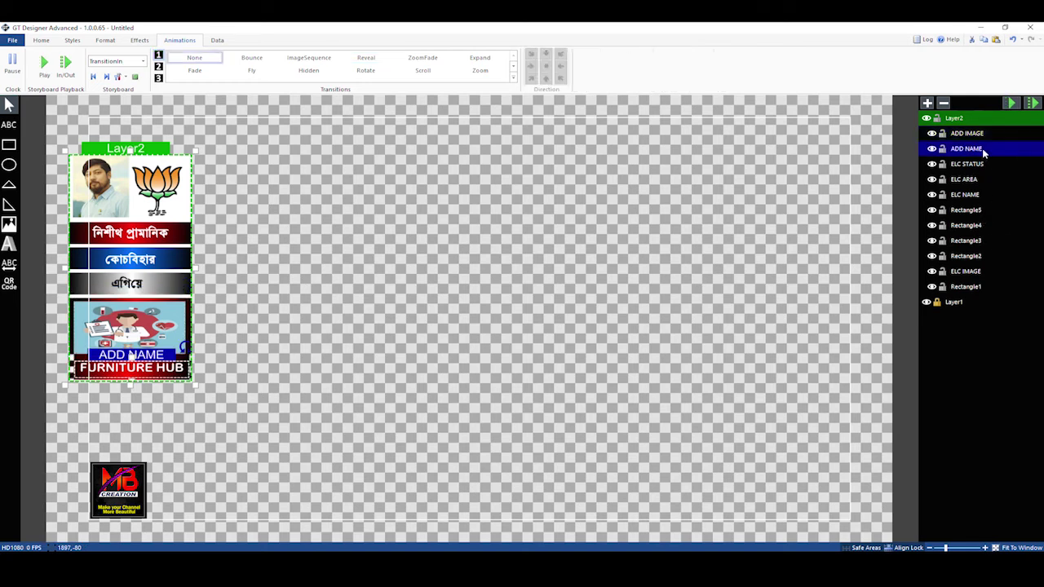
{"action": "left_click", "coordinate": [366, 58]}
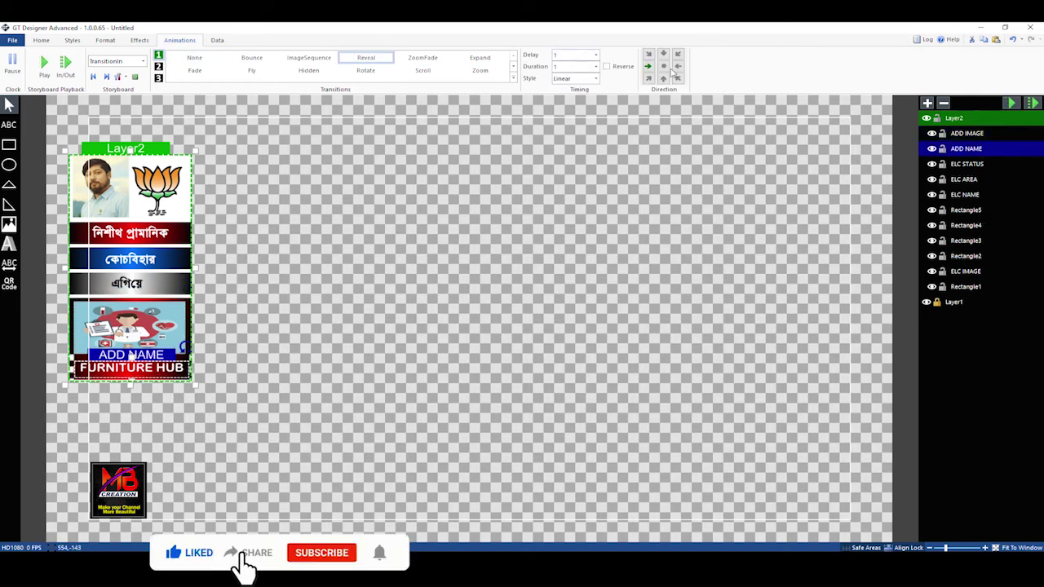
{"action": "left_click", "coordinate": [1011, 103]}
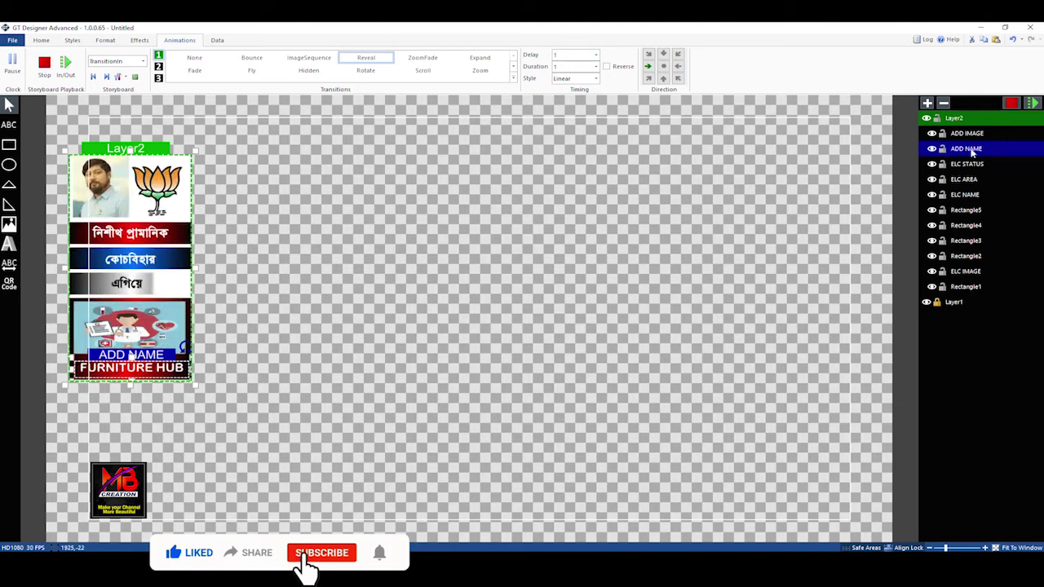
{"action": "left_click", "coordinate": [1034, 103]}
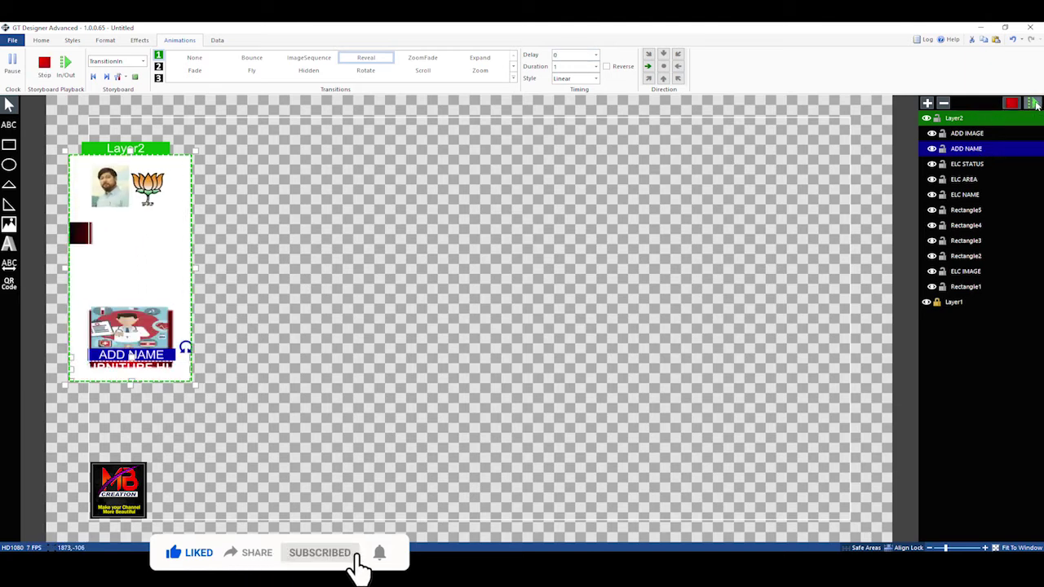
Check ADD IMAGE's timing, set ADD NAME's delay to 1 and replay the animation
{"action": "left_click", "coordinate": [968, 133]}
{"action": "left_click", "coordinate": [967, 148]}
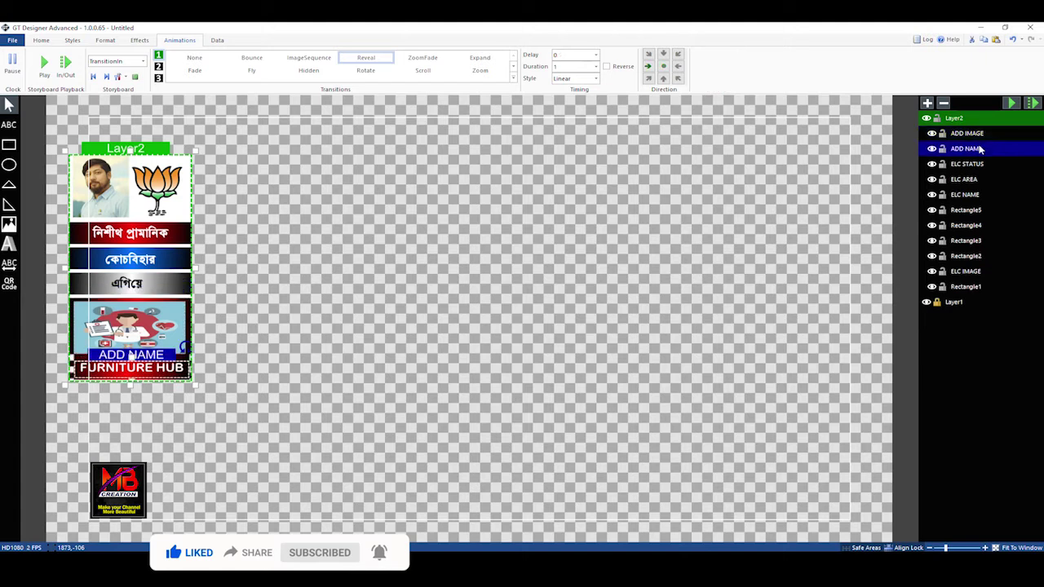
{"action": "left_click", "coordinate": [566, 54]}
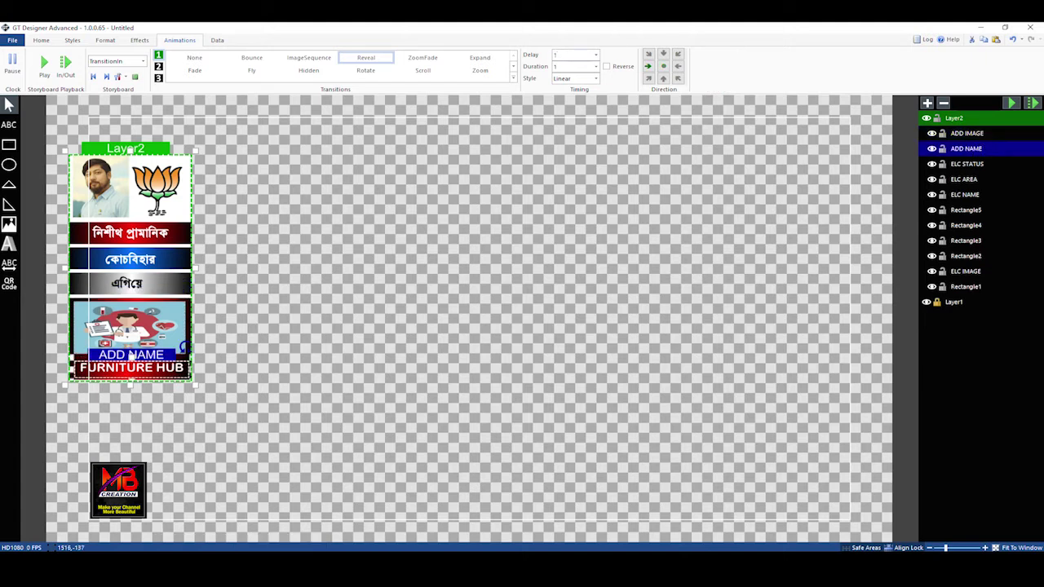
{"action": "left_click", "coordinate": [1012, 104]}
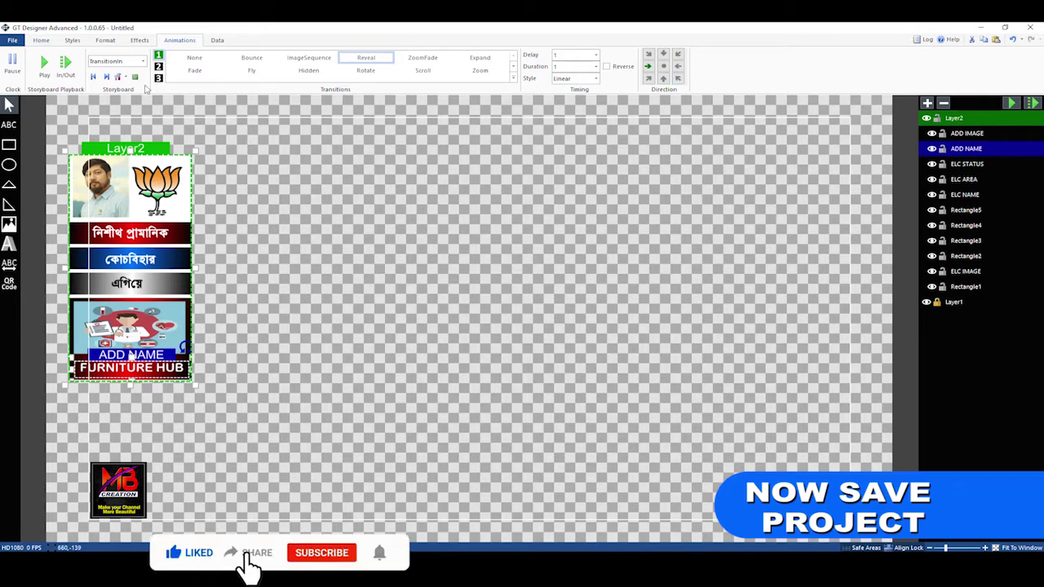
Start saving the project and browse to the SOFTWARE folder on Local Disk (E:)
{"action": "left_click", "coordinate": [13, 40]}
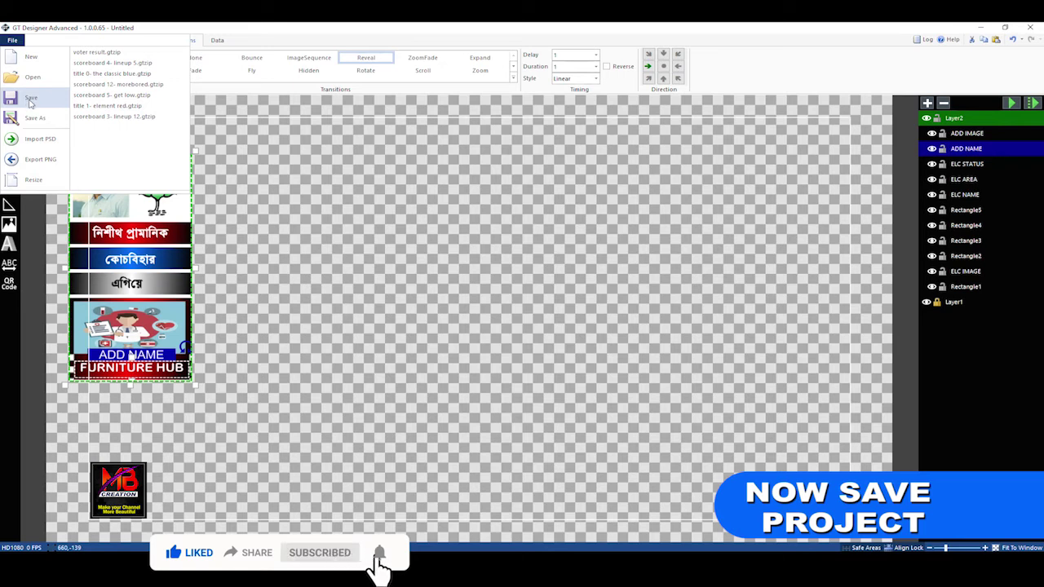
{"action": "left_click", "coordinate": [29, 98]}
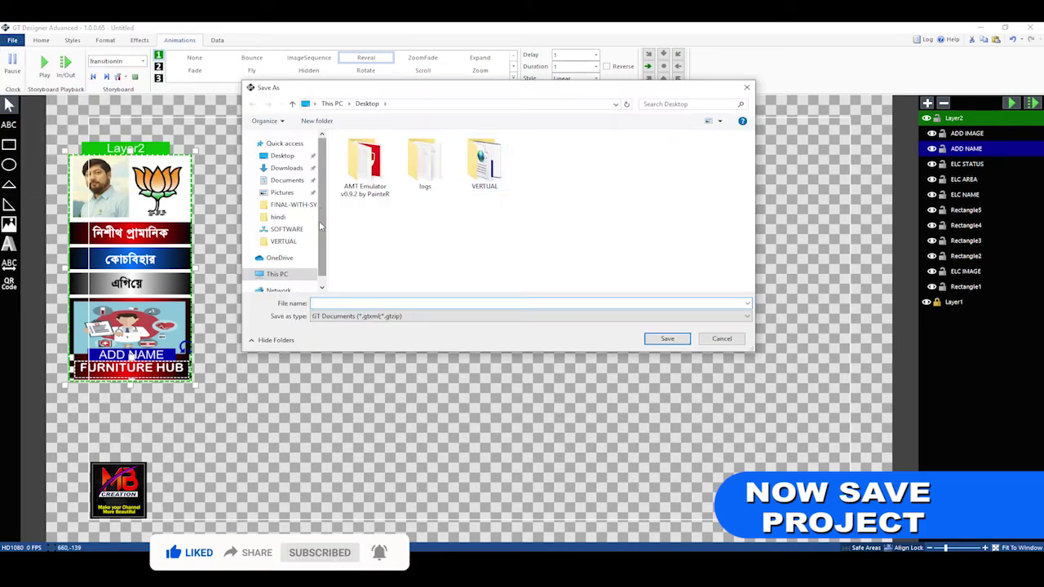
{"action": "left_click", "coordinate": [277, 254]}
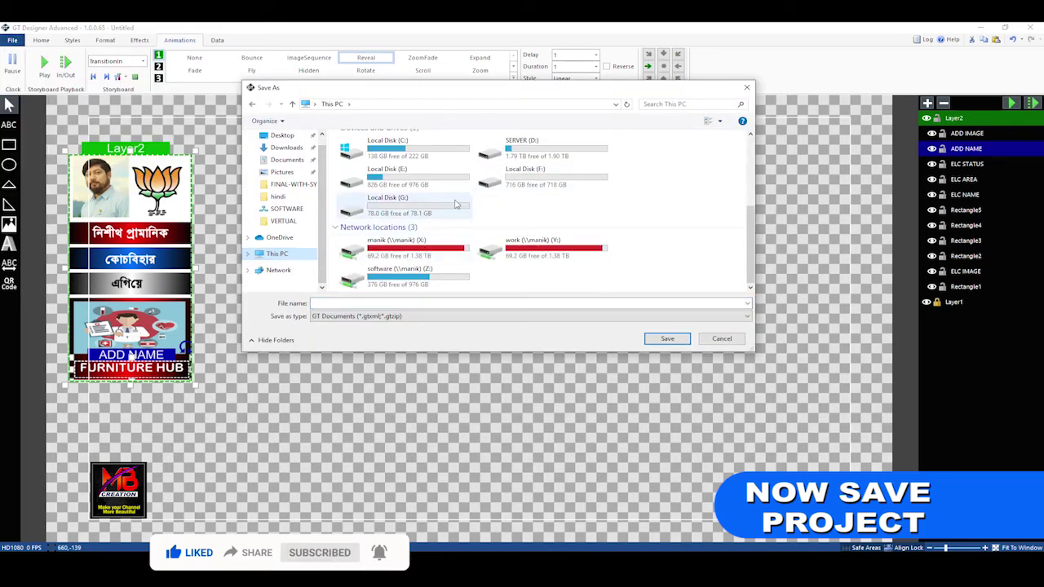
{"action": "double_click", "coordinate": [419, 177]}
{"action": "scroll", "coordinate": [380, 235], "scroll_direction": "down", "scroll_amount": 5}
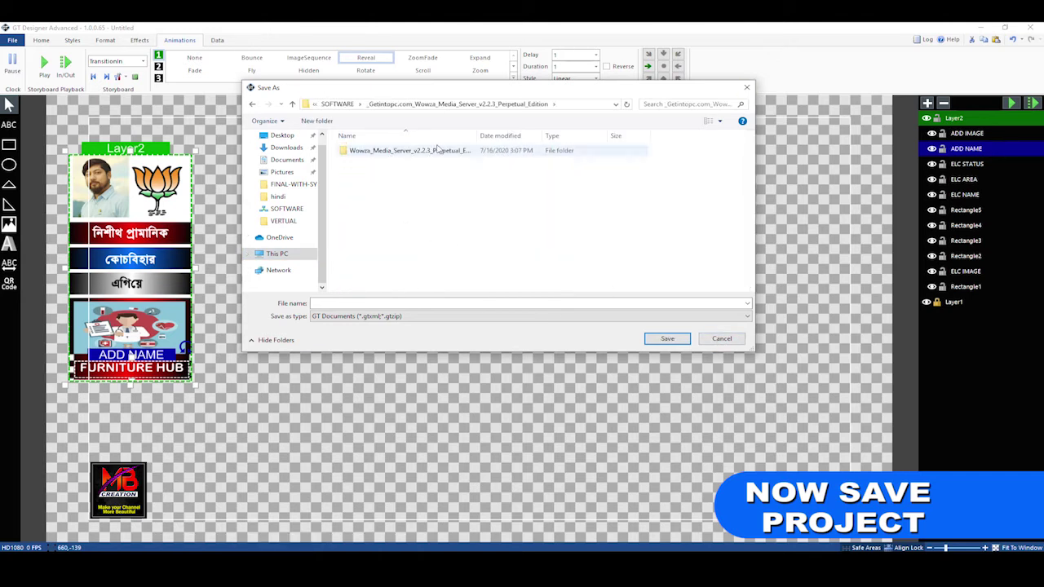
{"action": "left_click", "coordinate": [359, 103]}
{"action": "left_click", "coordinate": [392, 247]}
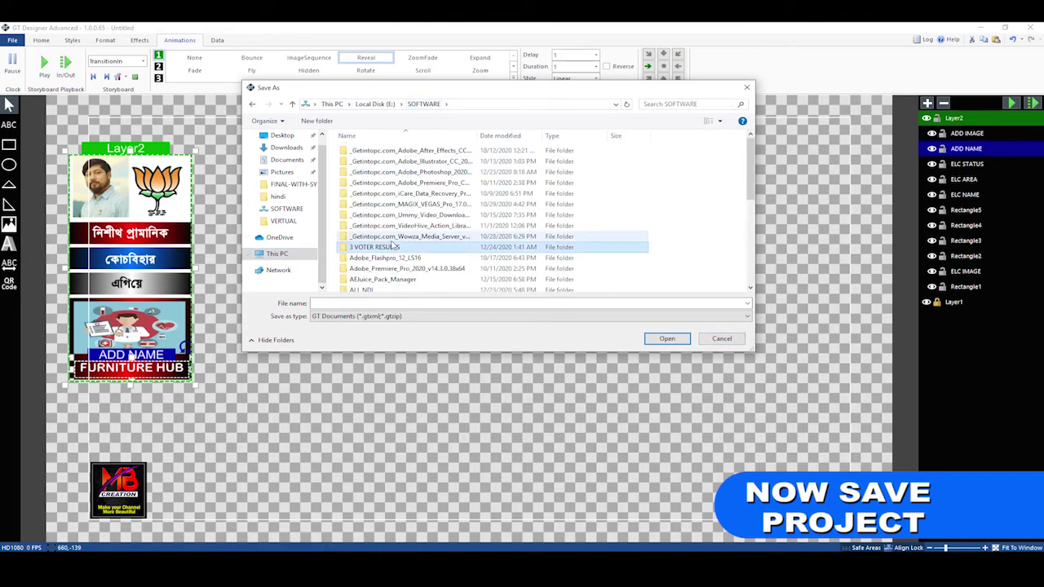
{"action": "scroll", "coordinate": [395, 244], "scroll_direction": "down", "scroll_amount": 5}
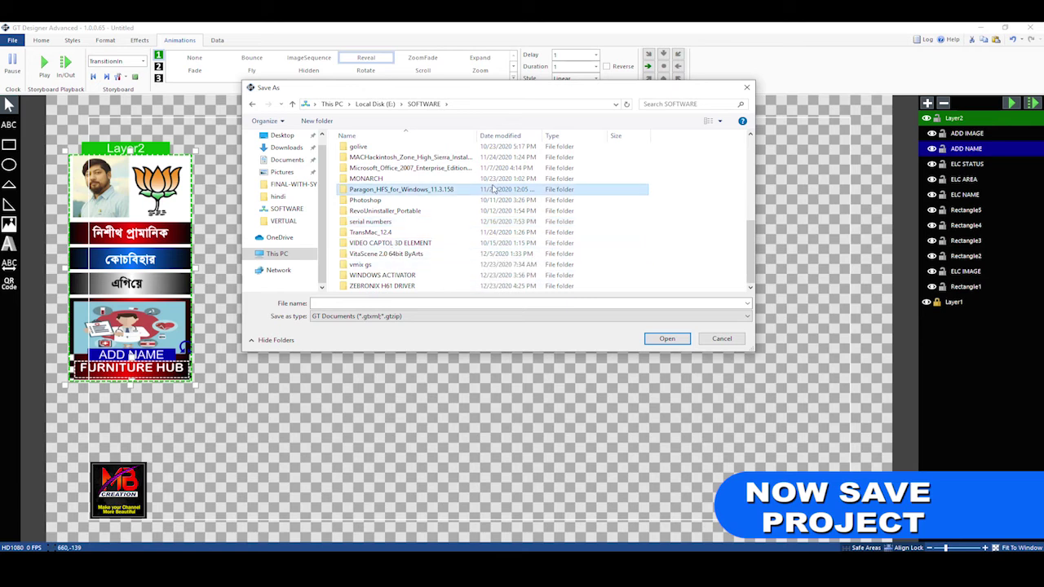
Save the project as "VOTER RESULS 2" in the E: drive folder SOFTWARE > 3 VOTER RESULTS > FOR VMIX
{"action": "left_click", "coordinate": [278, 253]}
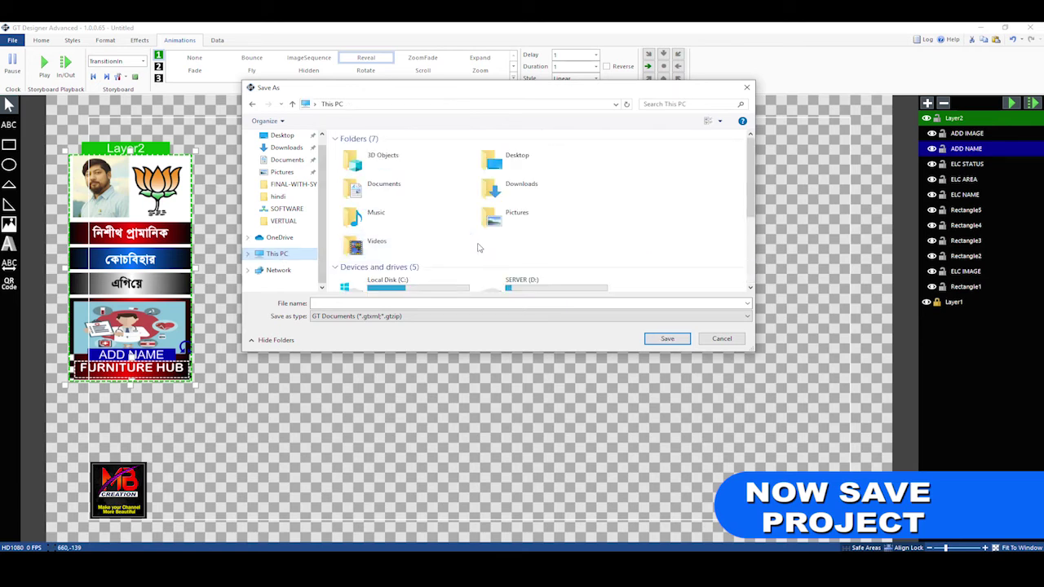
{"action": "double_click", "coordinate": [415, 185]}
{"action": "double_click", "coordinate": [384, 214]}
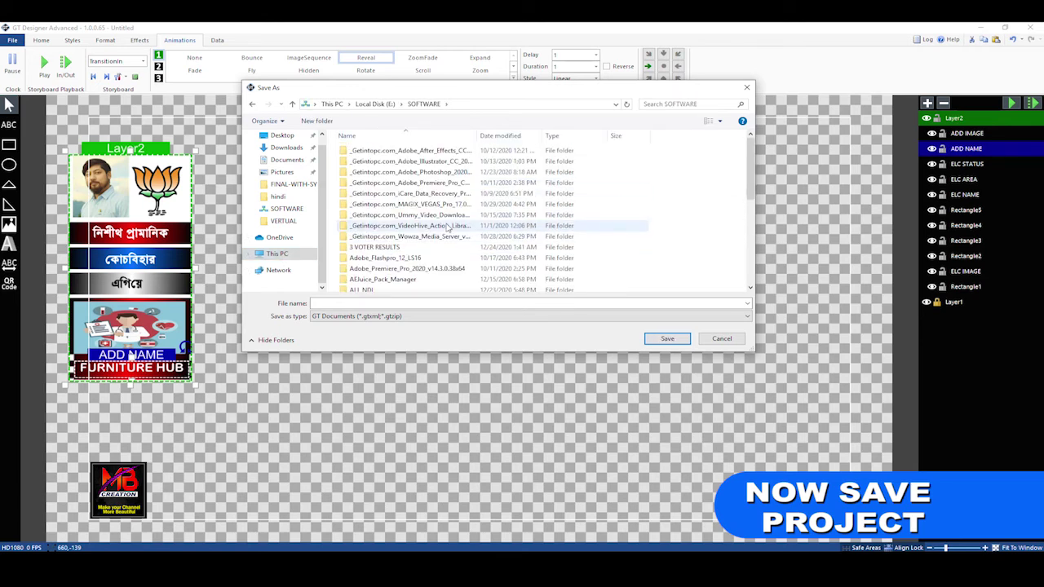
{"action": "double_click", "coordinate": [400, 247]}
{"action": "double_click", "coordinate": [377, 162]}
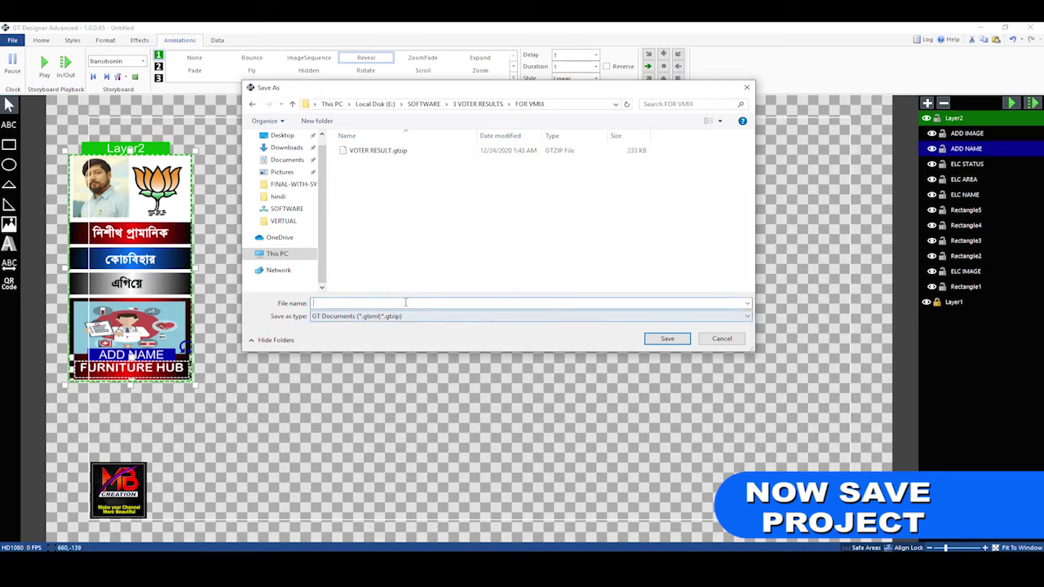
{"action": "type", "text": "VOTER RESULS 2"}
{"action": "key", "text": "Return"}
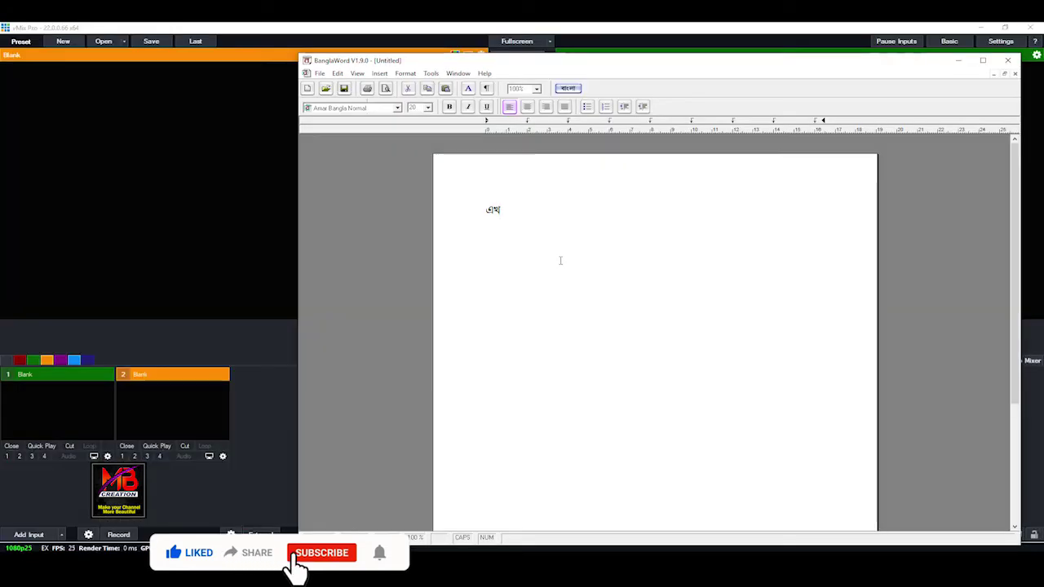
Continue the note in BanglaWord so that its opening words read "এখন আমরা জিটি"
{"action": "type", "text": "ন আমো"}
{"action": "key", "text": "BackSpace"}
{"action": "key", "text": "BackSpace"}
{"action": "key", "text": "BackSpace"}
{"action": "key", "text": "BackSpace"}
{"action": "type", "text": "মরা গ"}
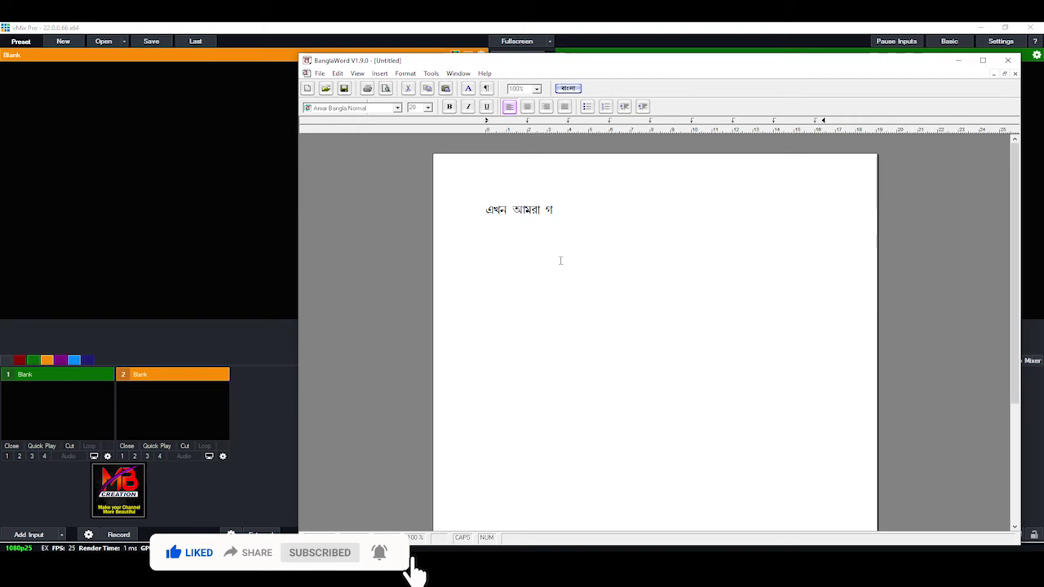
{"action": "key", "text": "BackSpace"}
{"action": "type", "text": "জিটি"}
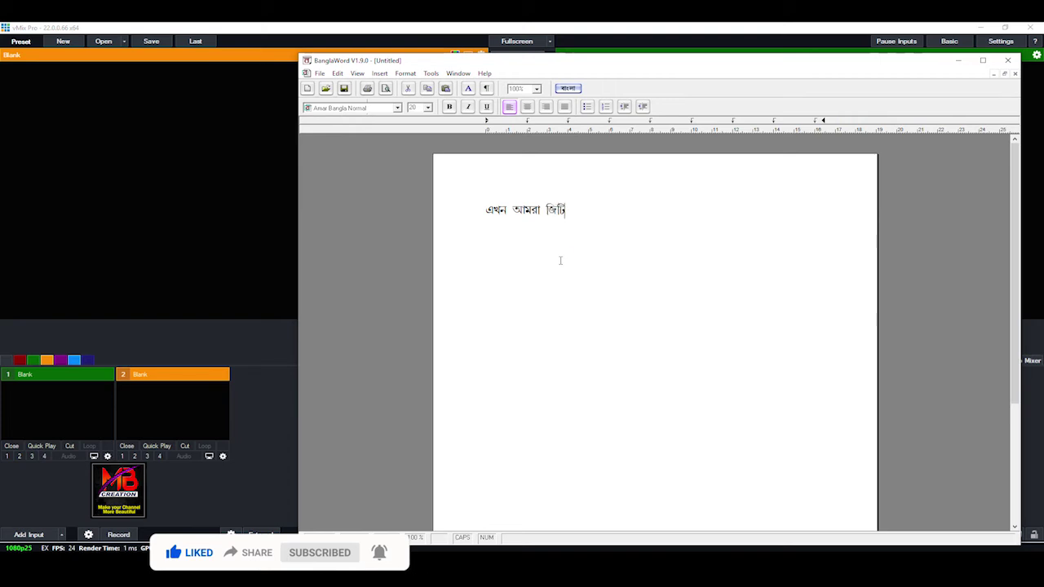
Complete the note's first sentence with "অ্যানিমেশন টি ভিমিক্সে ঢোকাবো এবং টেস্ট কারবো ।"
{"action": "type", "text": " আনি"}
{"action": "key", "text": "BackSpace"}
{"action": "key", "text": "BackSpace"}
{"action": "key", "text": "BackSpace"}
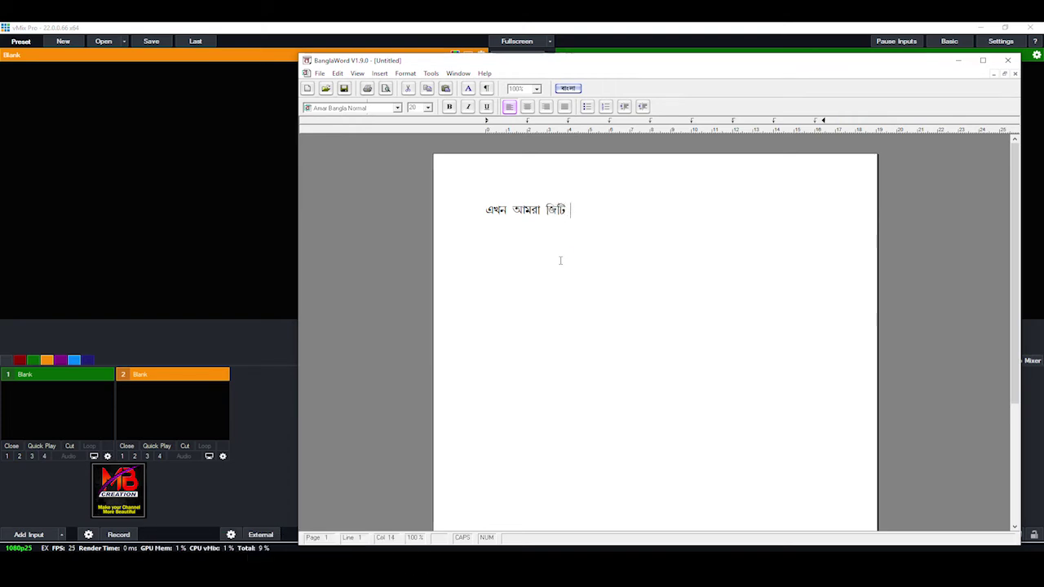
{"action": "type", "text": "অ্যানিমেশন"}
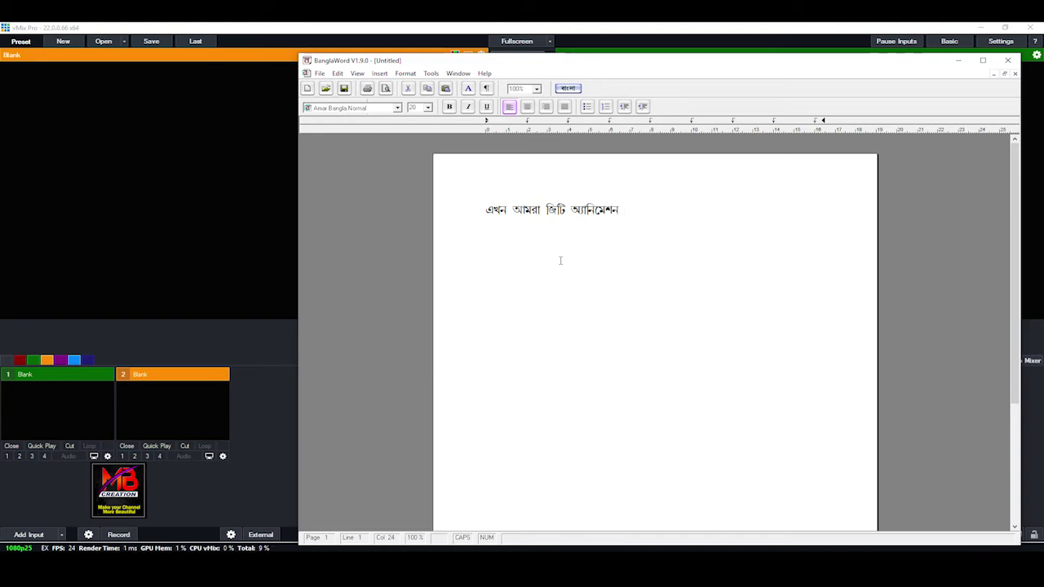
{"action": "type", "text": " টি দ"}
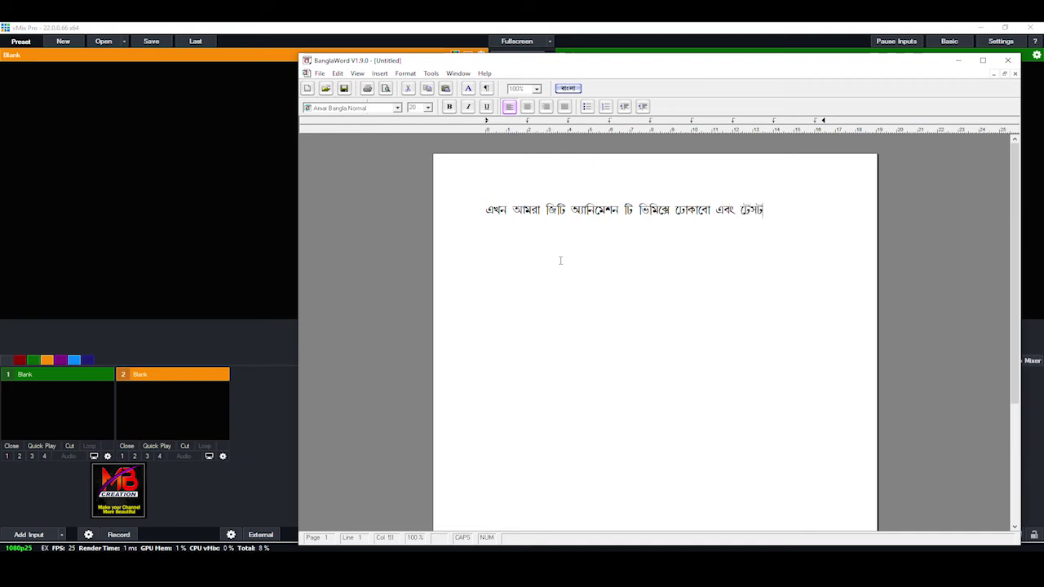
{"action": "type", "text": "।"}
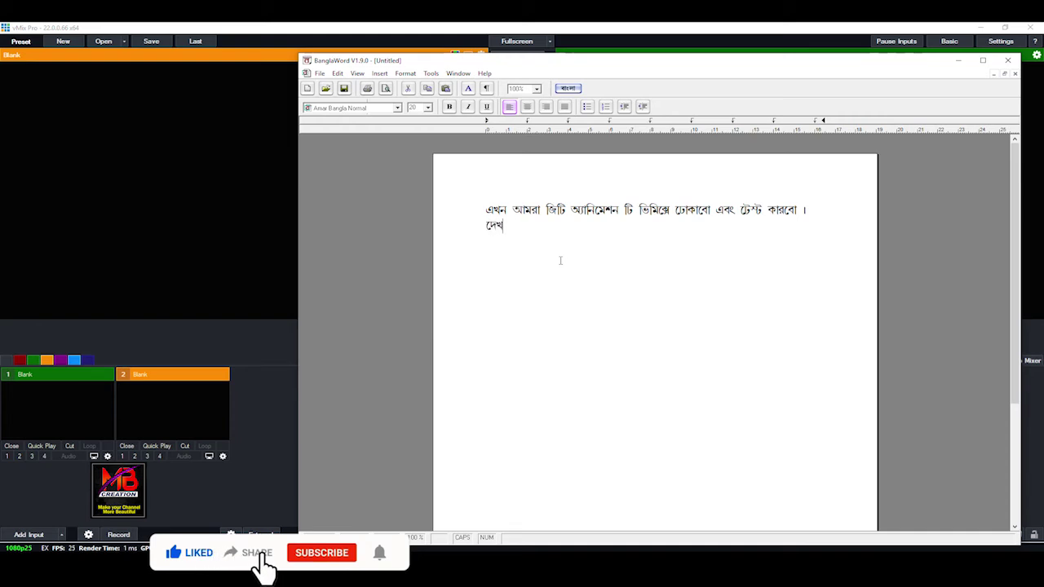
Finish the note's second line as "দেখুন শেষ পর্যন্ত ।।।।।" and return to vMix
{"action": "type", "text": "শ"}
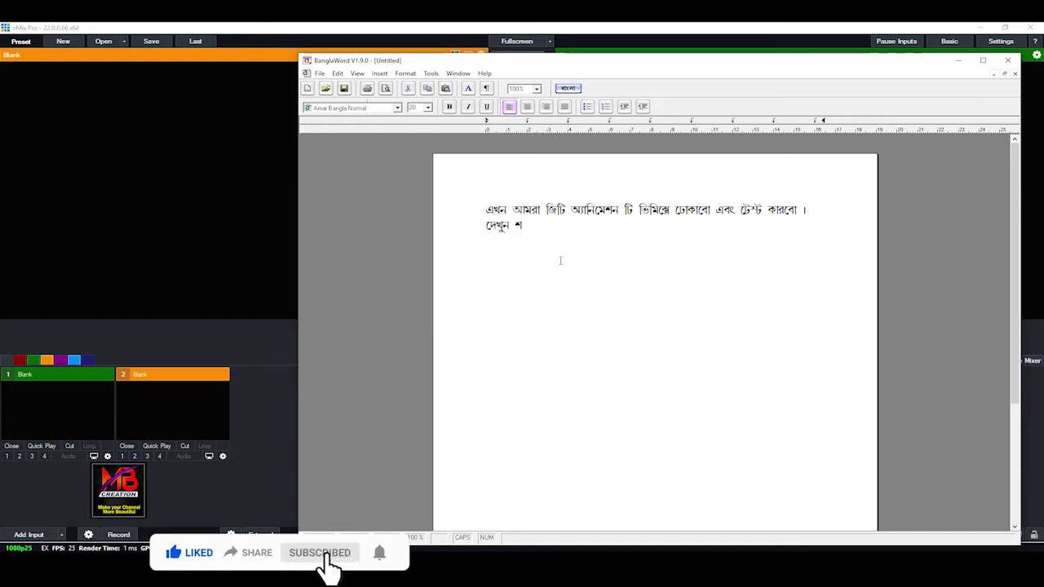
{"action": "type", "text": "েষ পর্যন্ত"}
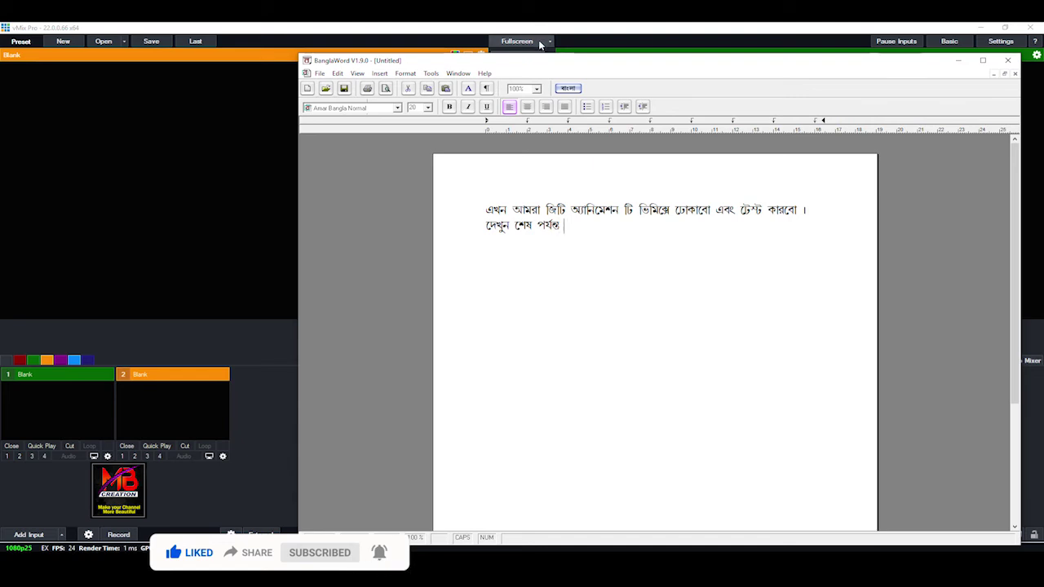
{"action": "type", "text": " ।।।।"}
{"action": "left_click", "coordinate": [608, 45]}
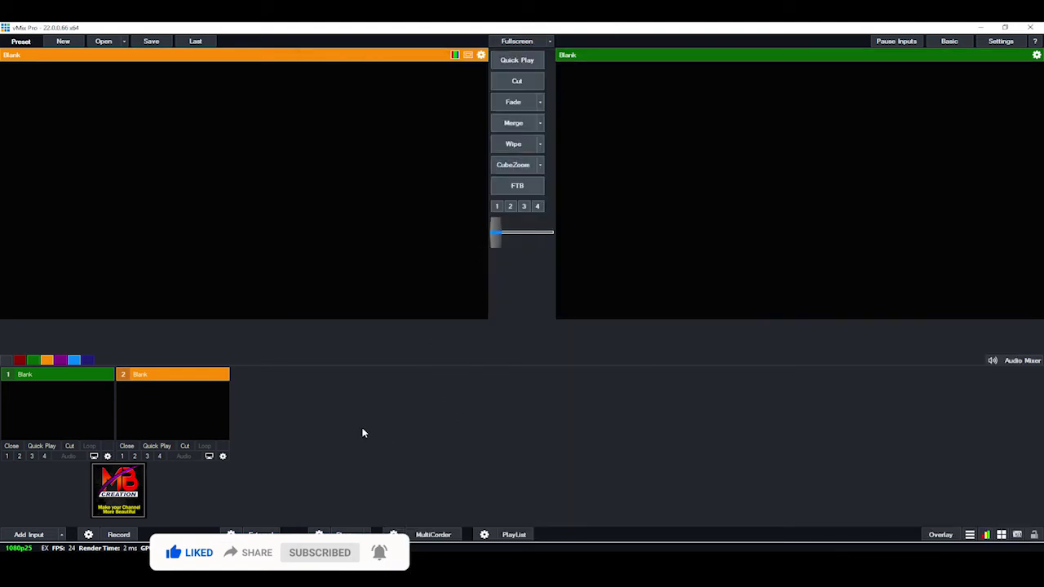
Add the recent GT title "voter resuls 2" as a new title input
{"action": "left_click", "coordinate": [35, 535]}
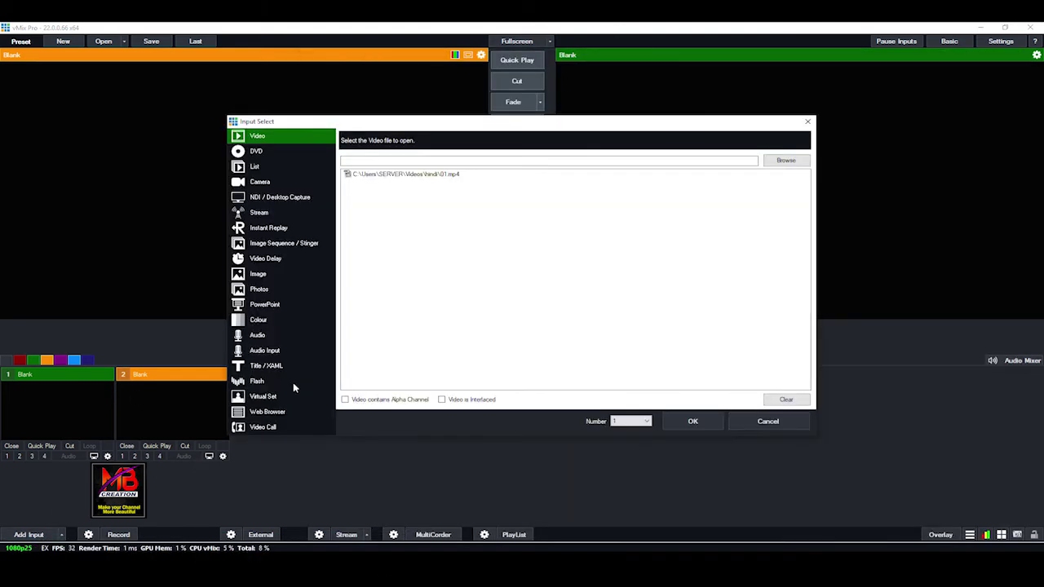
{"action": "left_click", "coordinate": [271, 366]}
{"action": "left_click", "coordinate": [727, 155]}
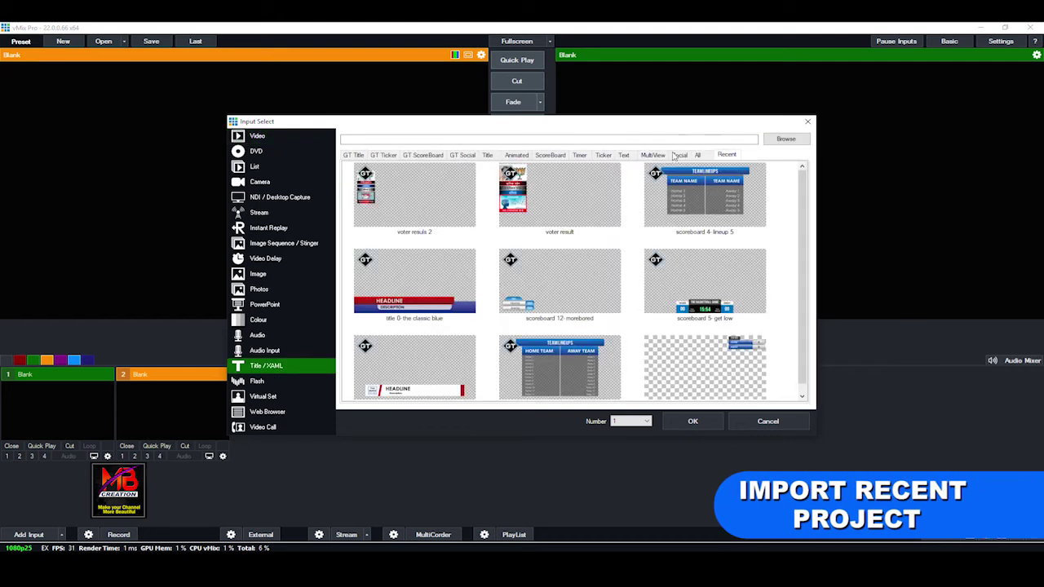
{"action": "left_click", "coordinate": [402, 183]}
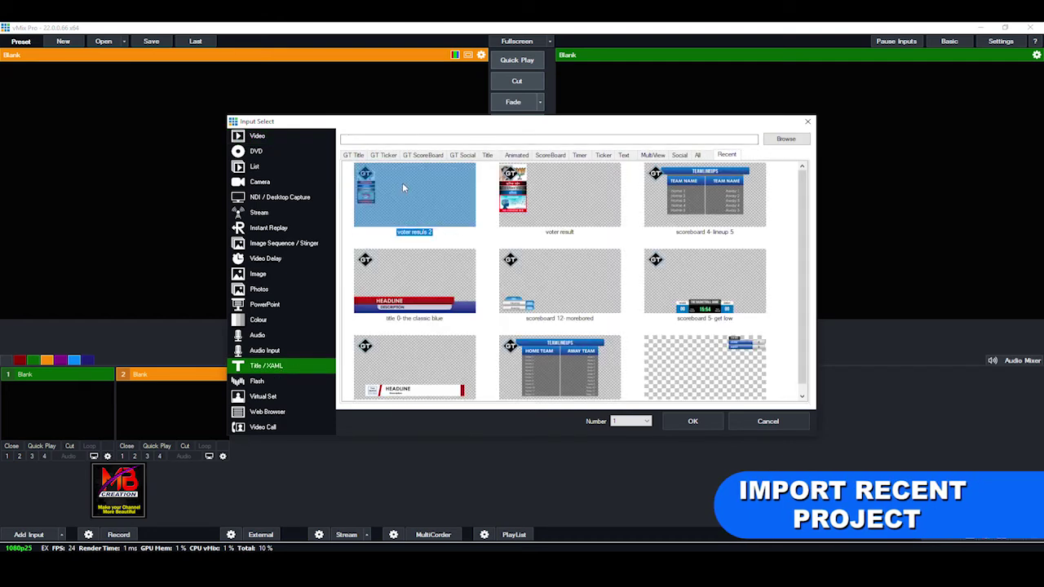
{"action": "double_click", "coordinate": [402, 183]}
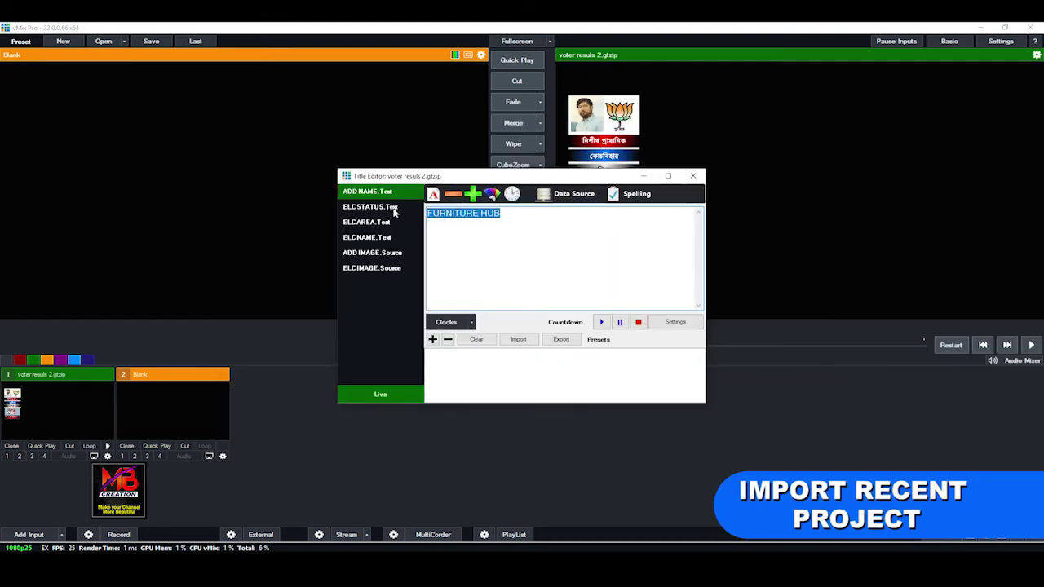
Go through the title's fields, replace the ADD NAME text with the person's full name and play the title on overlay 1
{"action": "left_click", "coordinate": [363, 208]}
{"action": "left_click", "coordinate": [363, 223]}
{"action": "left_click", "coordinate": [363, 238]}
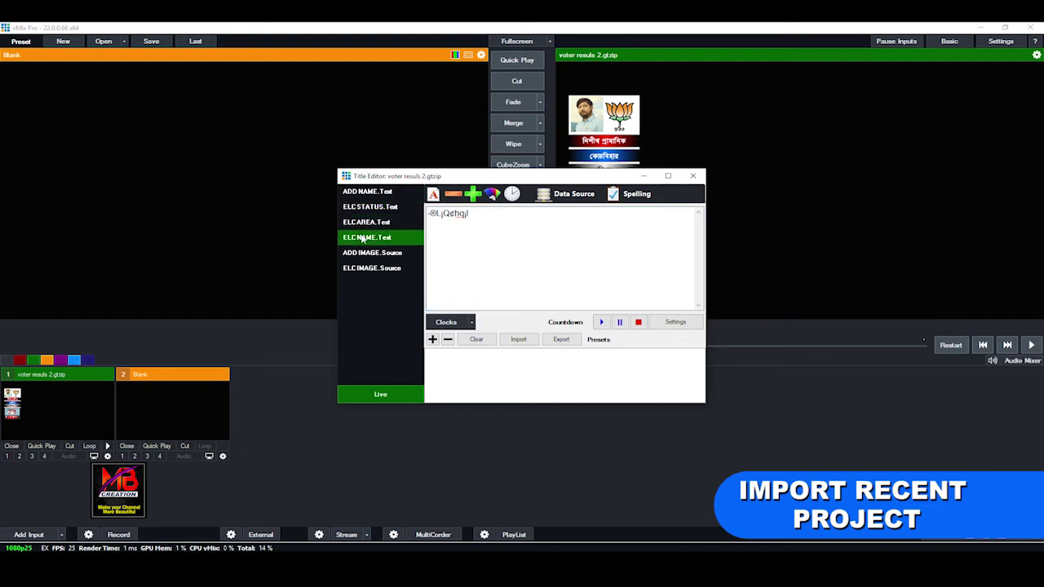
{"action": "left_click", "coordinate": [363, 255]}
{"action": "left_click", "coordinate": [364, 269]}
{"action": "left_click_drag", "start_coordinate": [424, 175], "coordinate": [361, 194]}
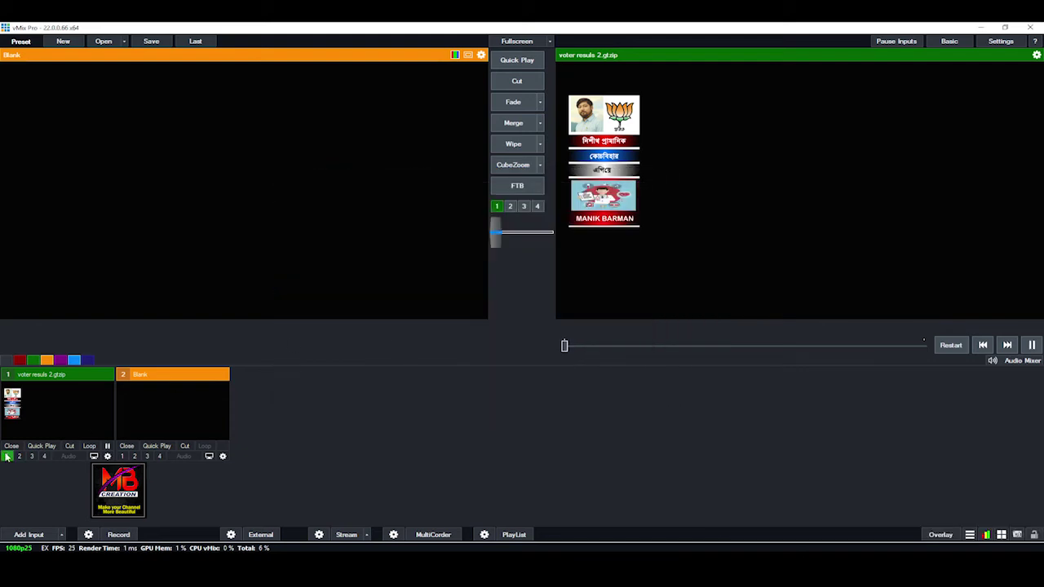
{"action": "left_click", "coordinate": [7, 456]}
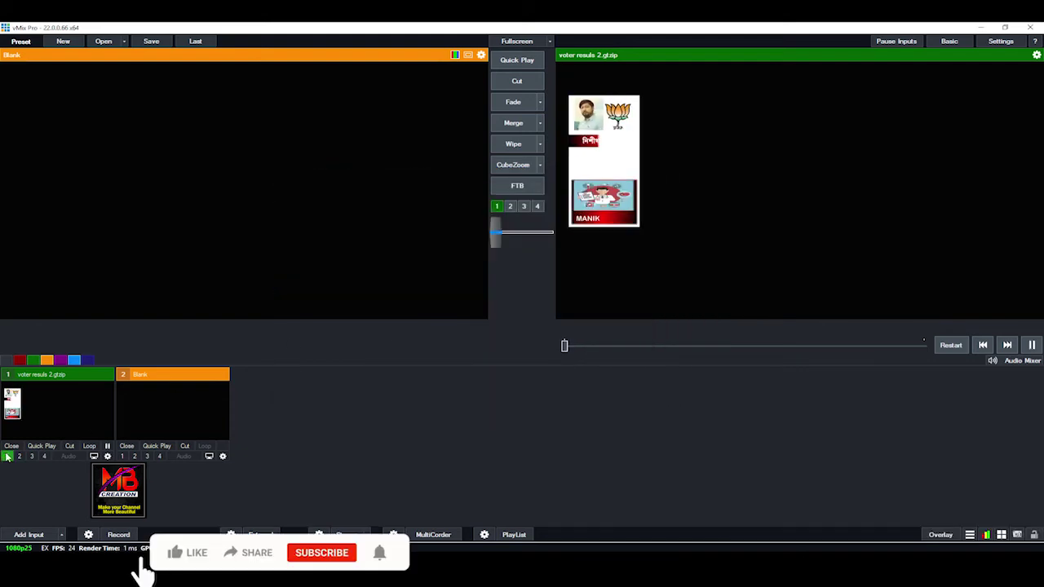
Add the DIGITALBANGLA "ACM 16.0" NDI source as an input and cut it to the output
{"action": "left_click", "coordinate": [28, 535]}
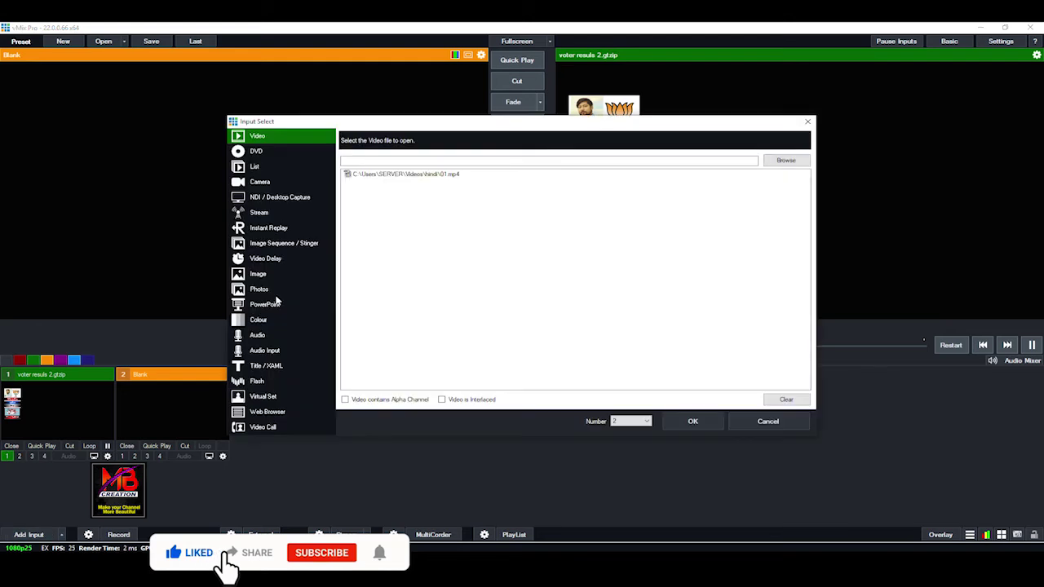
{"action": "left_click", "coordinate": [280, 196]}
{"action": "scroll", "coordinate": [473, 334], "scroll_direction": "down", "scroll_amount": 3}
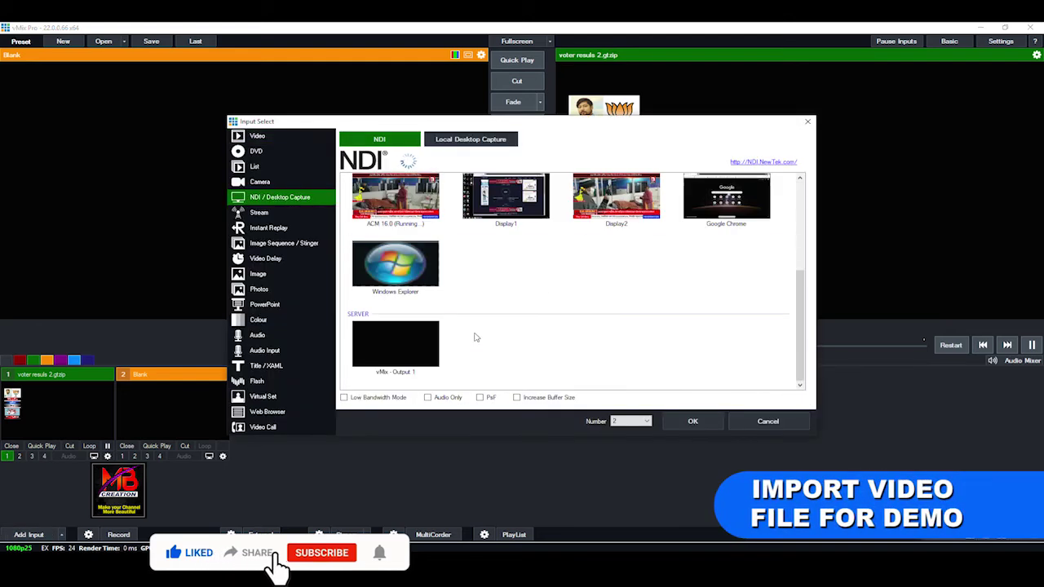
{"action": "scroll", "coordinate": [408, 327], "scroll_direction": "up", "scroll_amount": 2}
{"action": "double_click", "coordinate": [407, 291]}
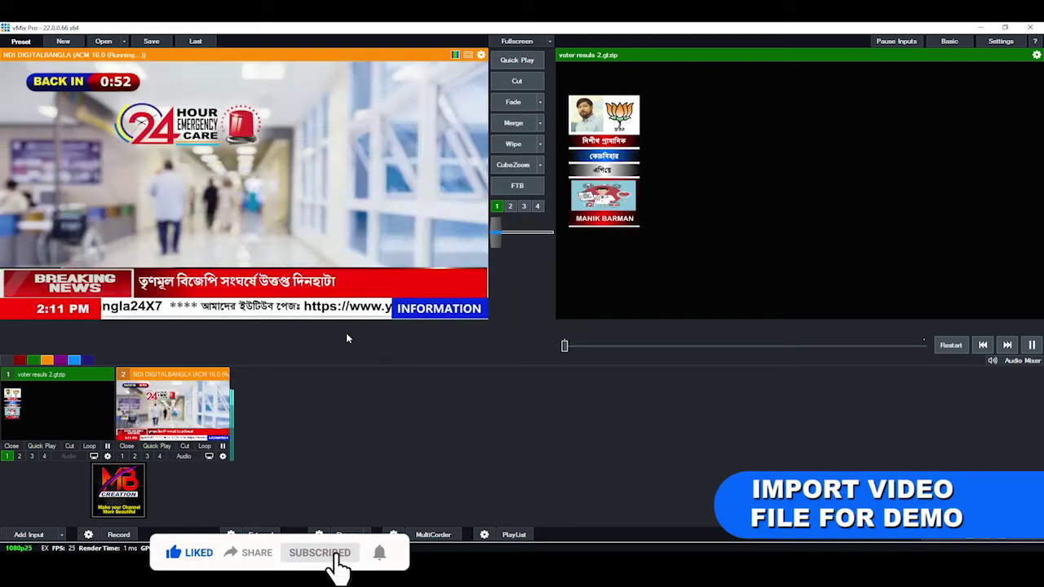
{"action": "left_click", "coordinate": [512, 84]}
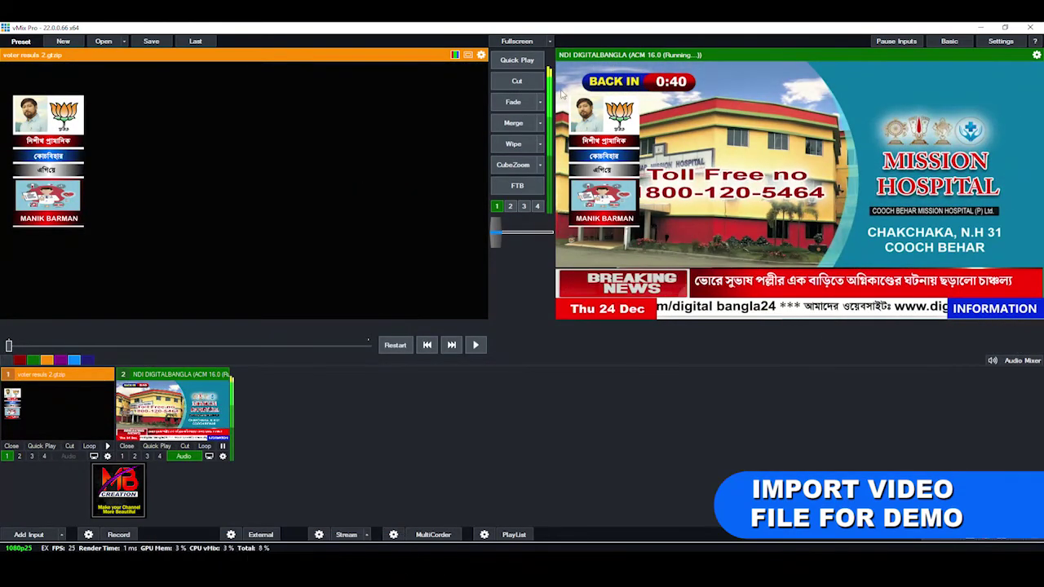
Toggle overlay 1 of the voter title off and on to test its animation over the live video
{"action": "left_click", "coordinate": [8, 457]}
{"action": "left_click", "coordinate": [9, 457]}
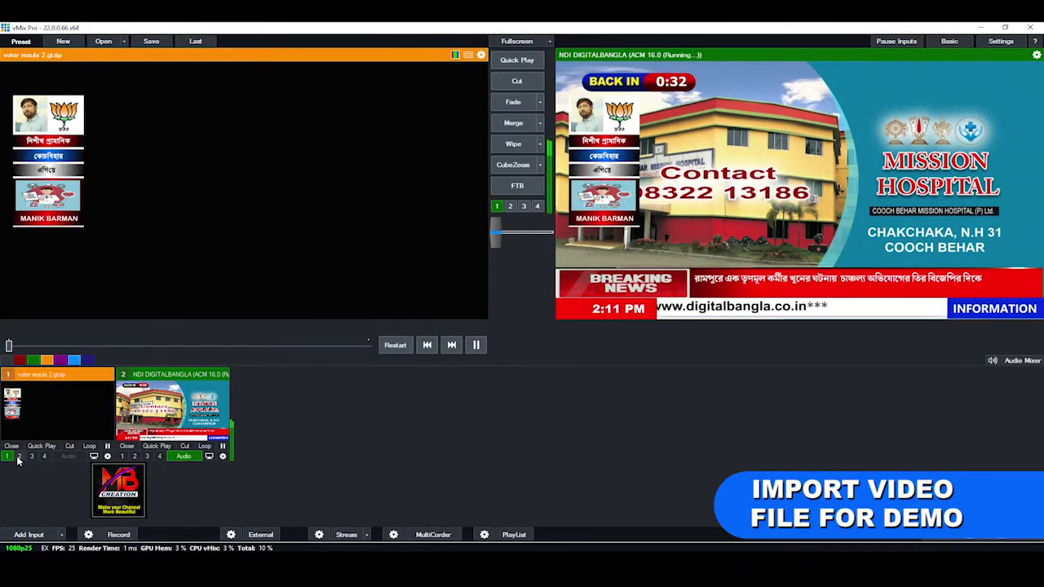
{"action": "left_click", "coordinate": [7, 455]}
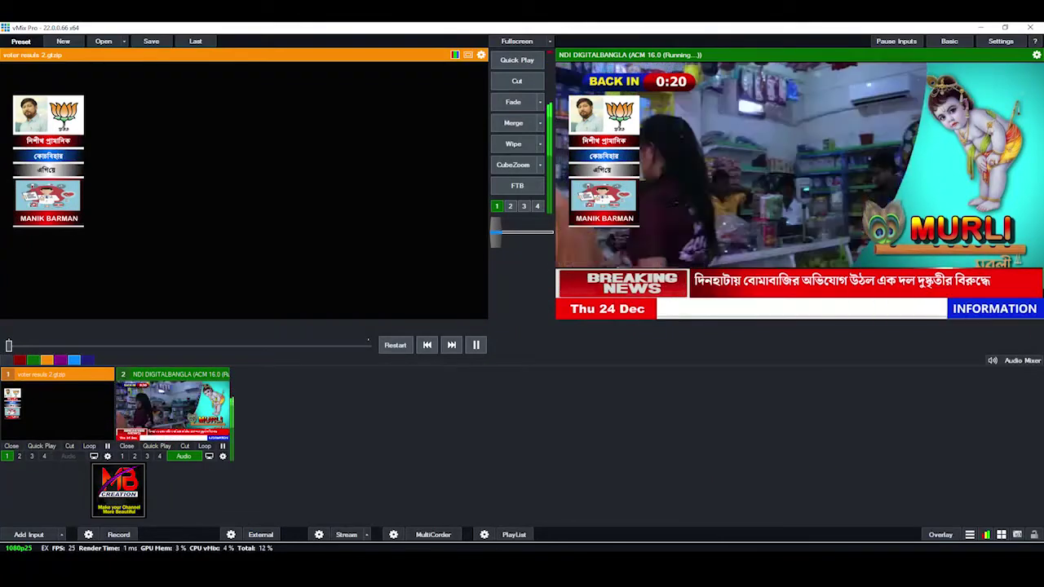
Switch to BanglaWord and add the line "এর আমরা এটাকে পরিবর্তন কারবো" below the existing note
{"action": "key", "text": "alt+Tab"}
{"action": "key", "text": "Return"}
{"action": "type", "text": "এর আমোর"}
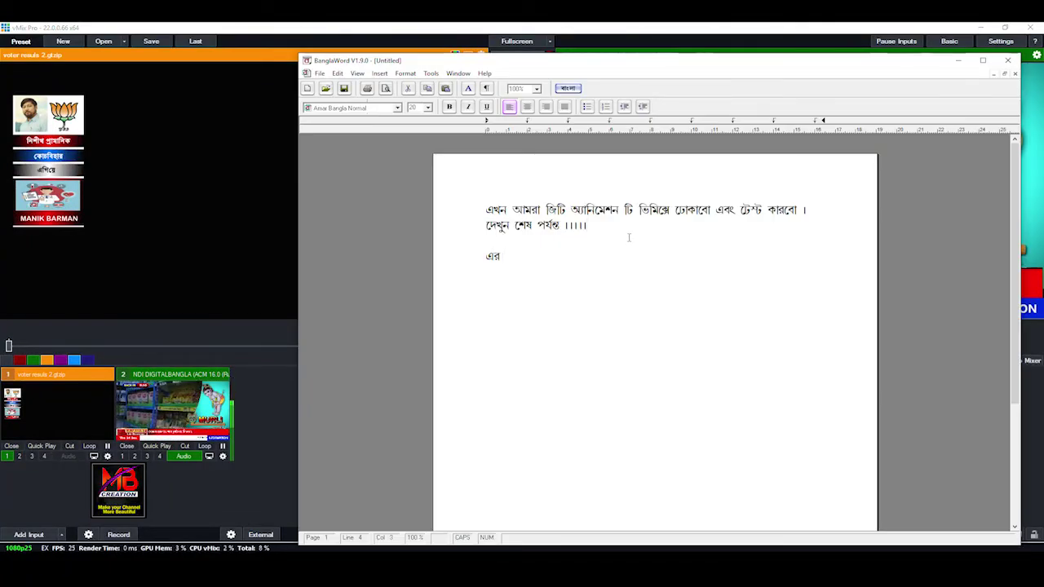
{"action": "key", "text": "BackSpace"}
{"action": "key", "text": "BackSpace"}
{"action": "type", "text": "রা এটাক"}
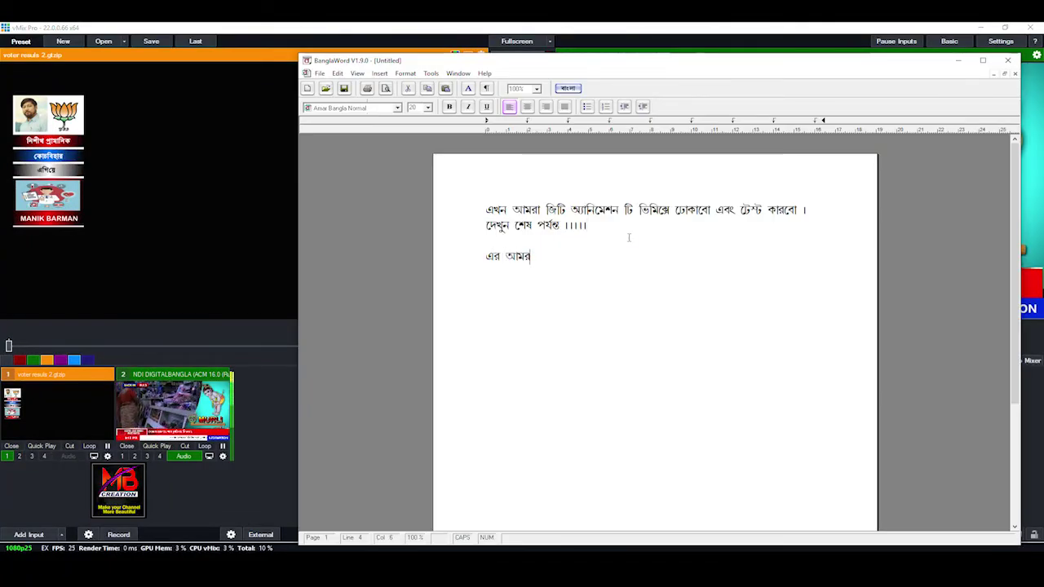
{"action": "type", "text": "ে পরিবর্তন কারবো "}
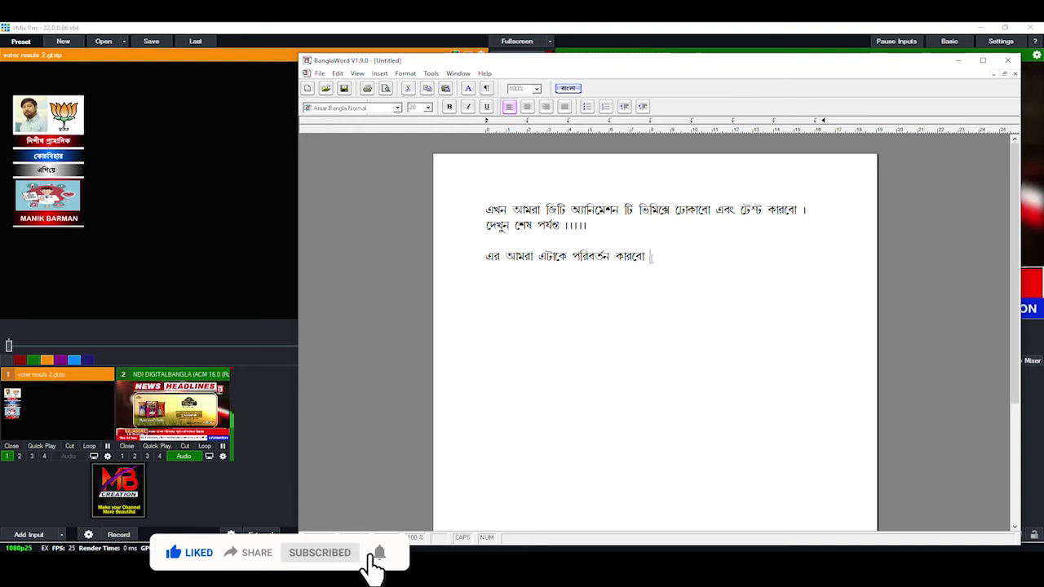
Complete the note's last line with "(এডিট ছারায় )" and add "দেখুন।।।।।।।।।।।।।" on a new line below it
{"action": "type", "text": "েএড"}
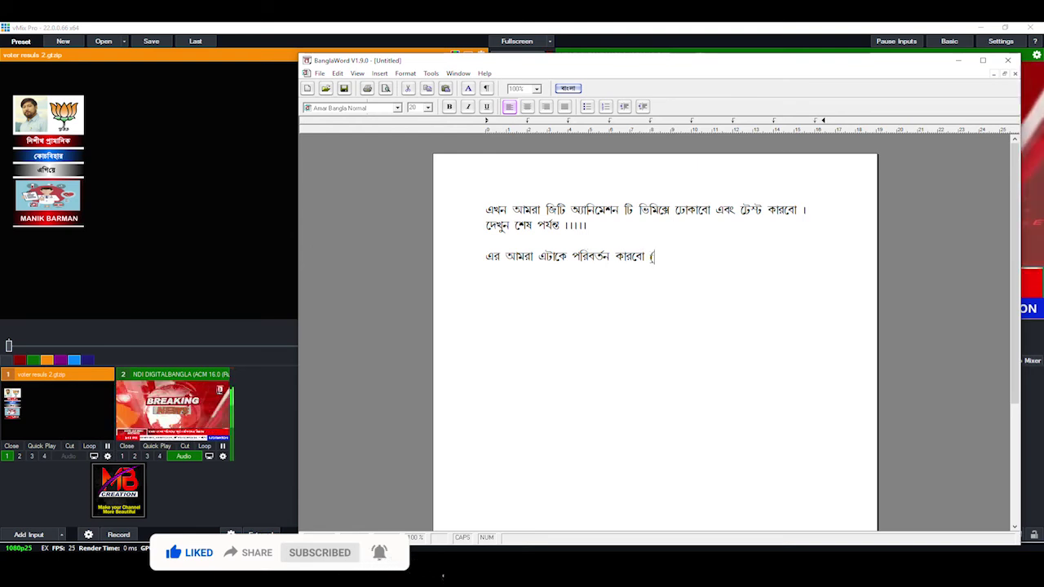
{"action": "type", "text": "িট"}
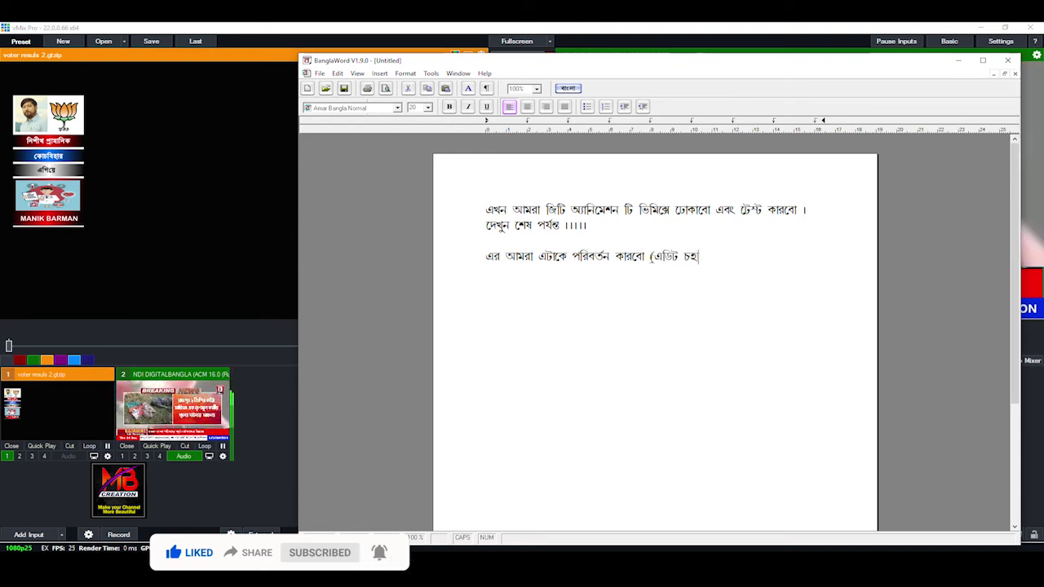
{"action": "type", "text": " ছা"}
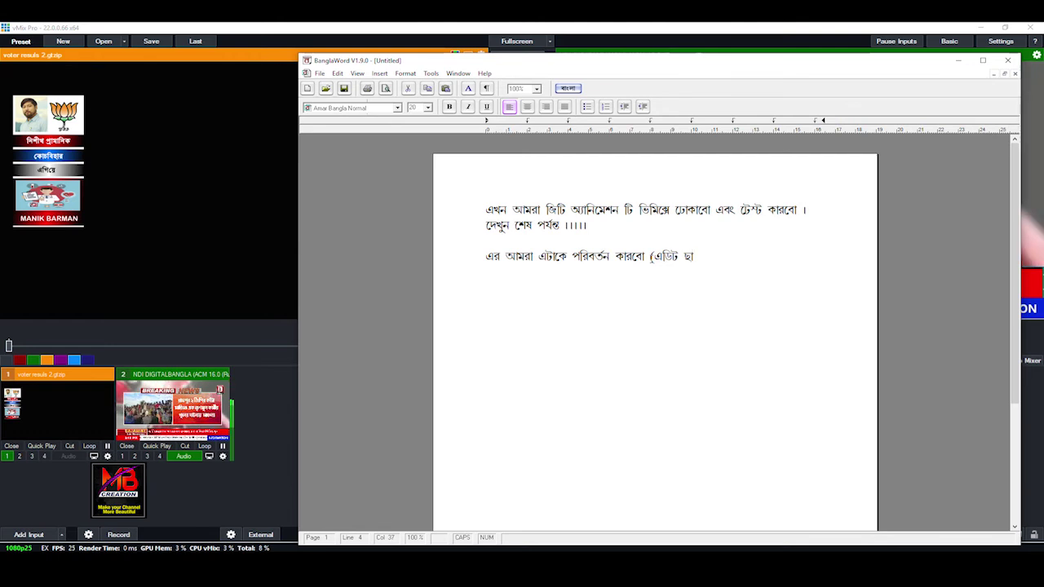
{"action": "type", "text": "রায )"}
{"action": "key", "text": "Return"}
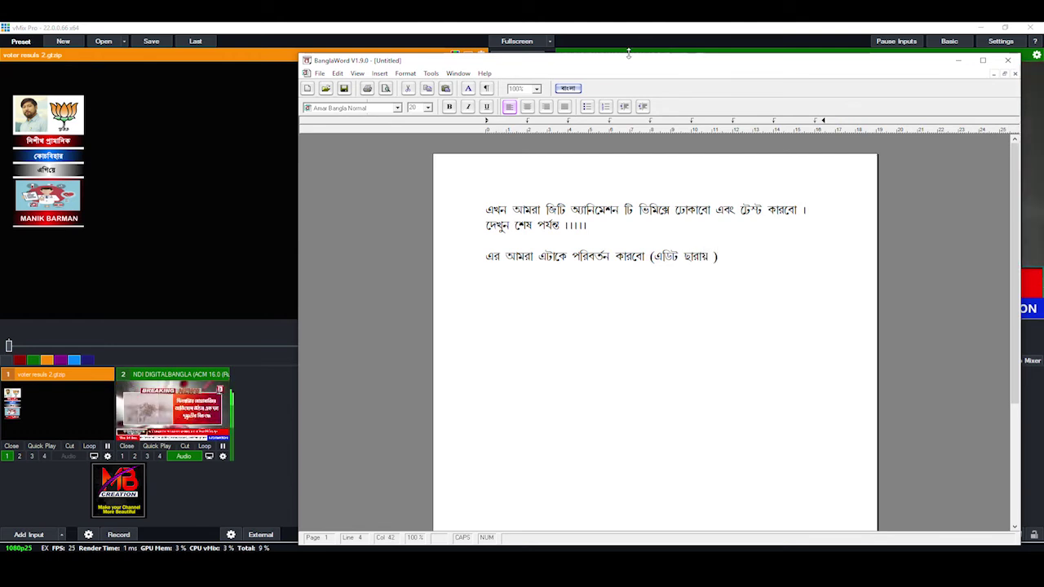
{"action": "type", "text": "দেখুন।।।।।।।।।।।।।"}
Switch to vMix, open the voter title for editing and replace its ELCIMAGE.Source picture with the Coochbehar CPM candidate's image from FINAL-WITH-SYMBOL
{"action": "left_click", "coordinate": [651, 34]}
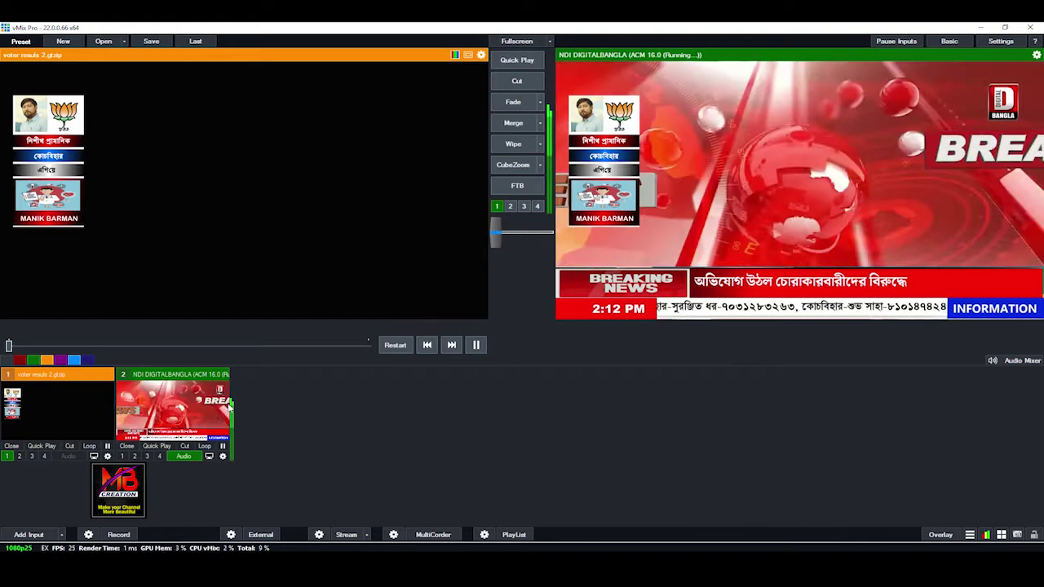
{"action": "double_click", "coordinate": [67, 397]}
{"action": "left_click_drag", "start_coordinate": [491, 175], "coordinate": [372, 267]}
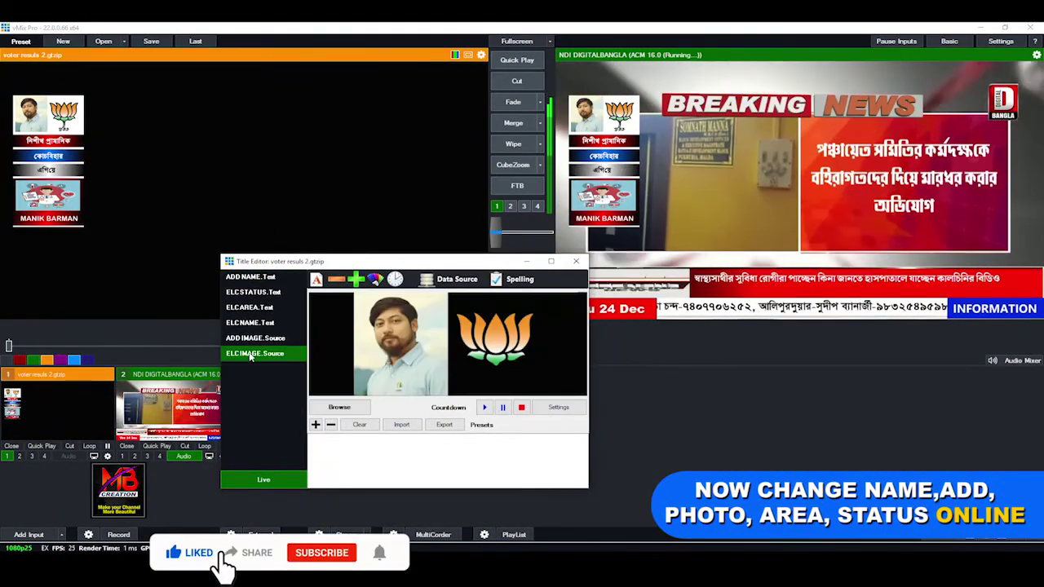
{"action": "left_click", "coordinate": [255, 353]}
{"action": "left_click", "coordinate": [339, 407]}
{"action": "left_click_drag", "start_coordinate": [511, 261], "coordinate": [481, 236]}
{"action": "left_click", "coordinate": [546, 377]}
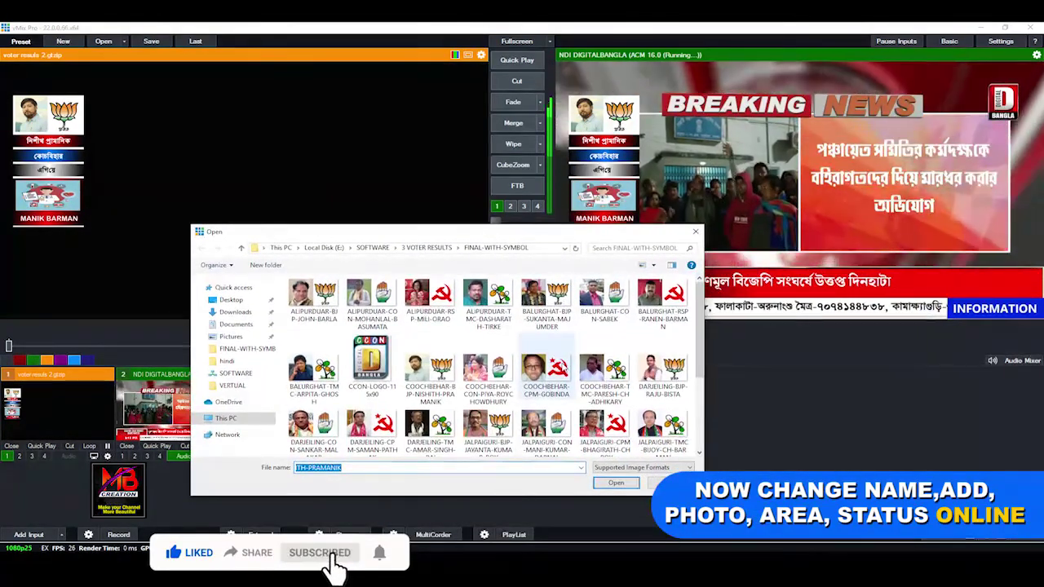
{"action": "double_click", "coordinate": [563, 369]}
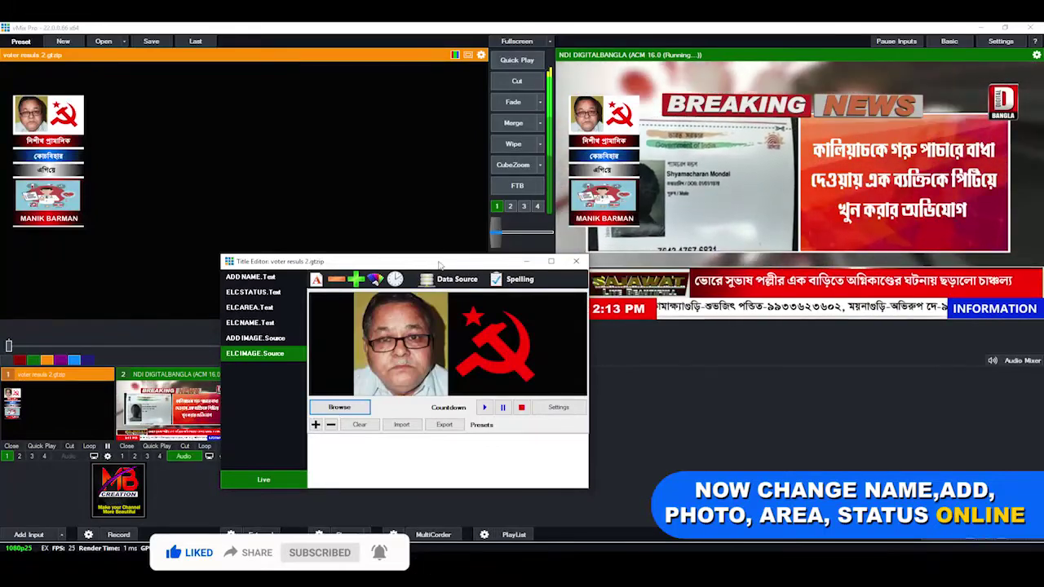
Check the title's status, area and name fields, and list the candidate's name, "কোচবিহার" and "পিছিয়ে" under "নাম গুলি" in BanglaWord as replacement texts
{"action": "left_click_drag", "start_coordinate": [376, 261], "coordinate": [400, 238]}
{"action": "left_click", "coordinate": [278, 267]}
{"action": "left_click", "coordinate": [277, 283]}
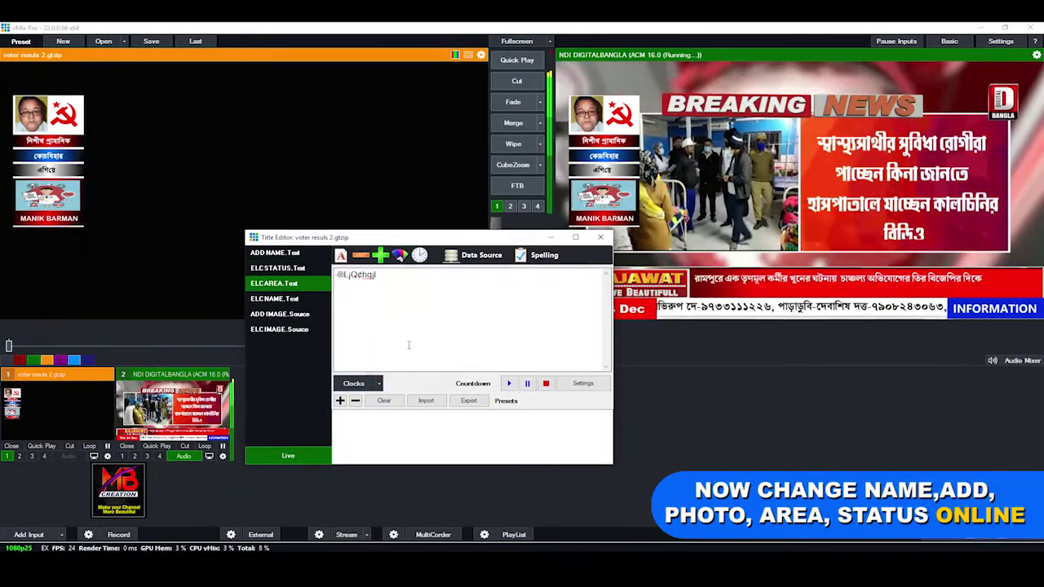
{"action": "left_click", "coordinate": [290, 299]}
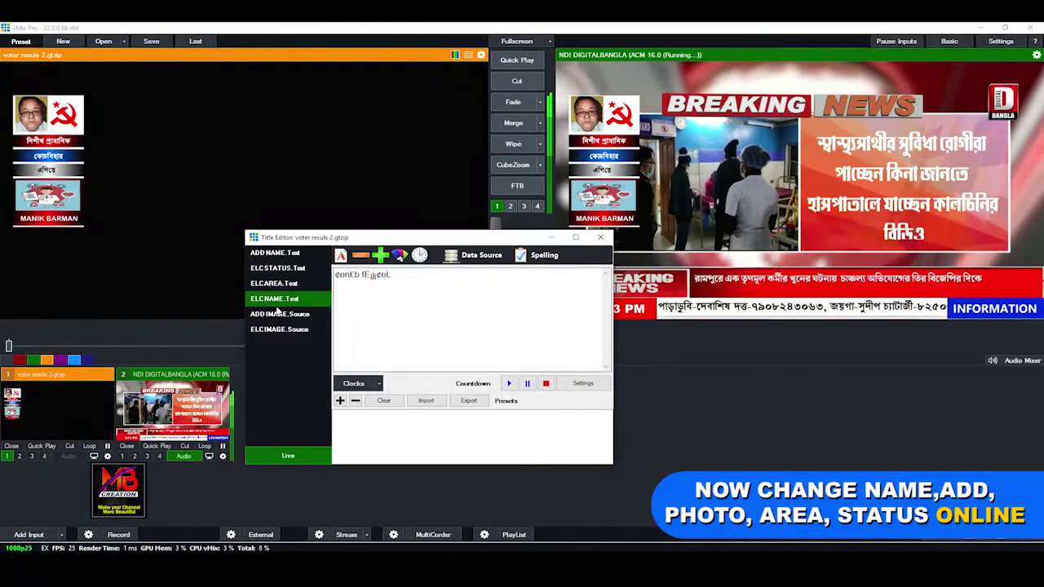
{"action": "key", "text": "alt+Tab"}
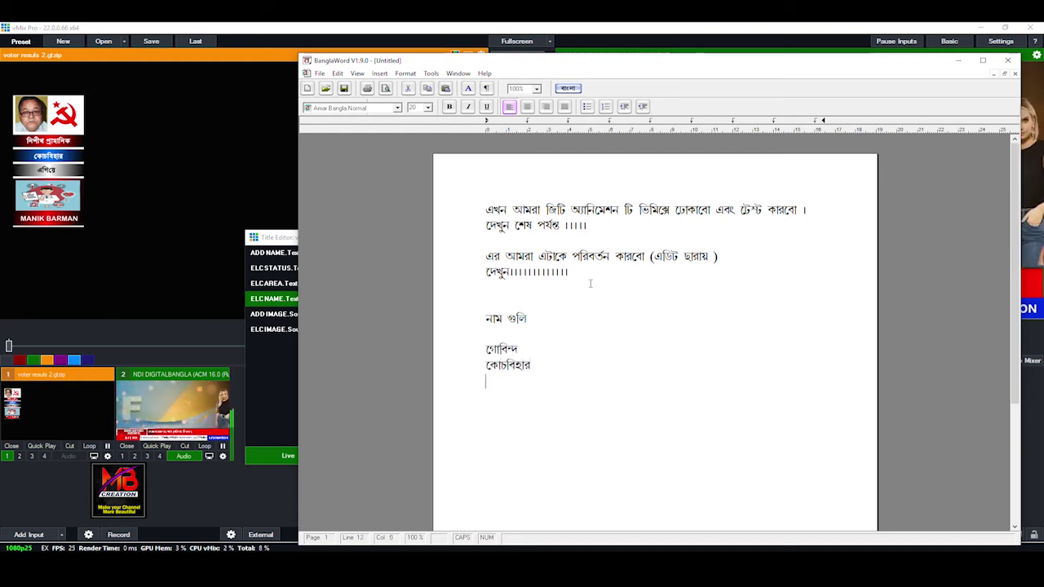
{"action": "type", "text": "য়ে"}
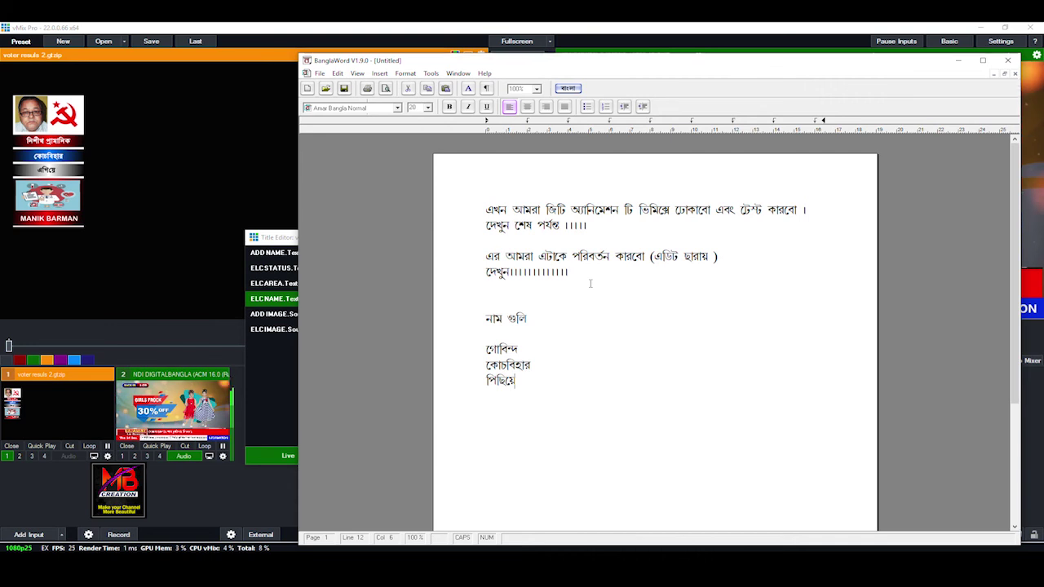
{"action": "left_click", "coordinate": [280, 238]}
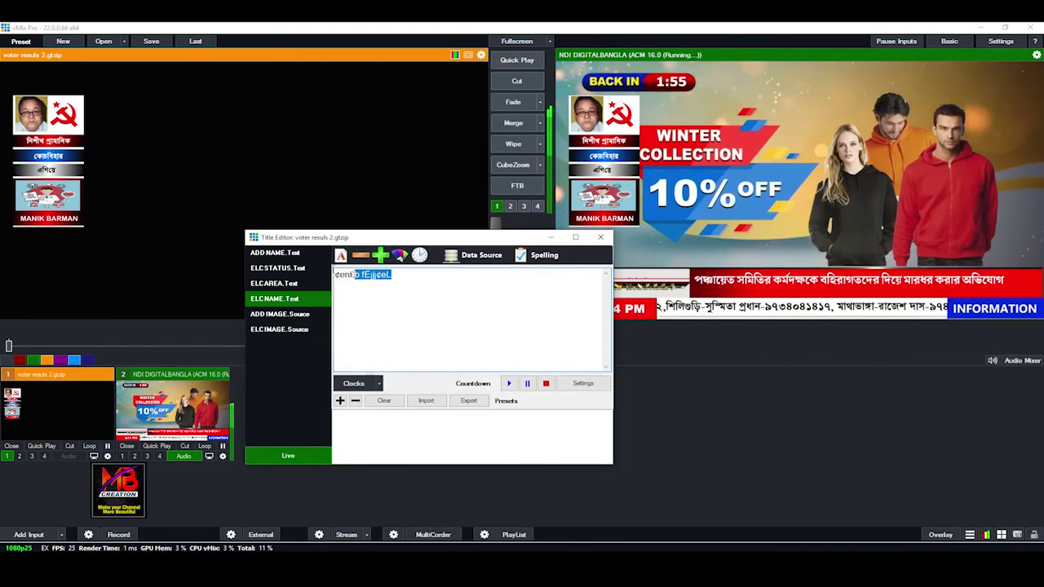